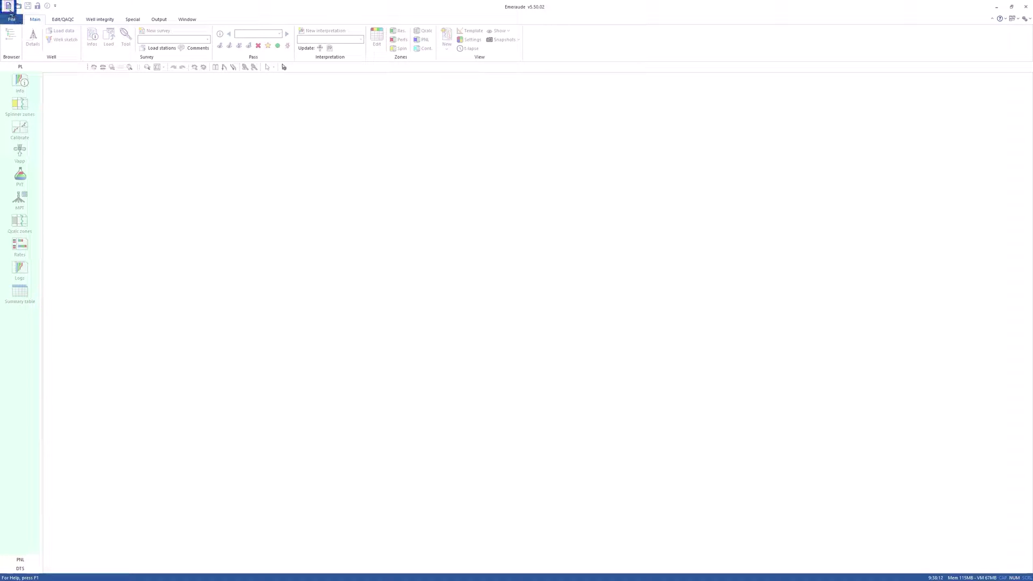
# Create a new PL document with the pasted FAST sensor comments and cable speed in m/min
pyautogui.click(8, 7)
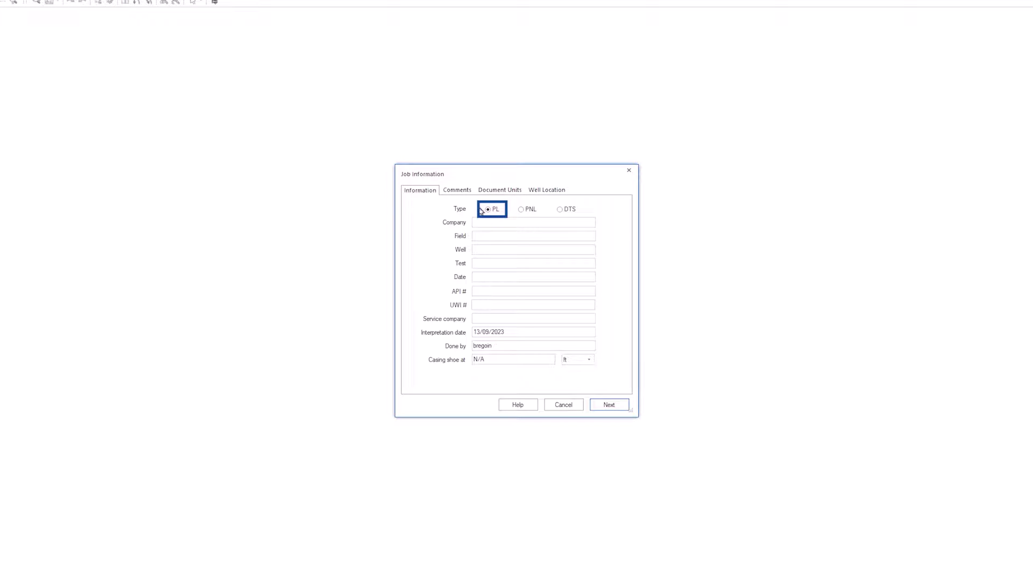
pyautogui.click(457, 190)
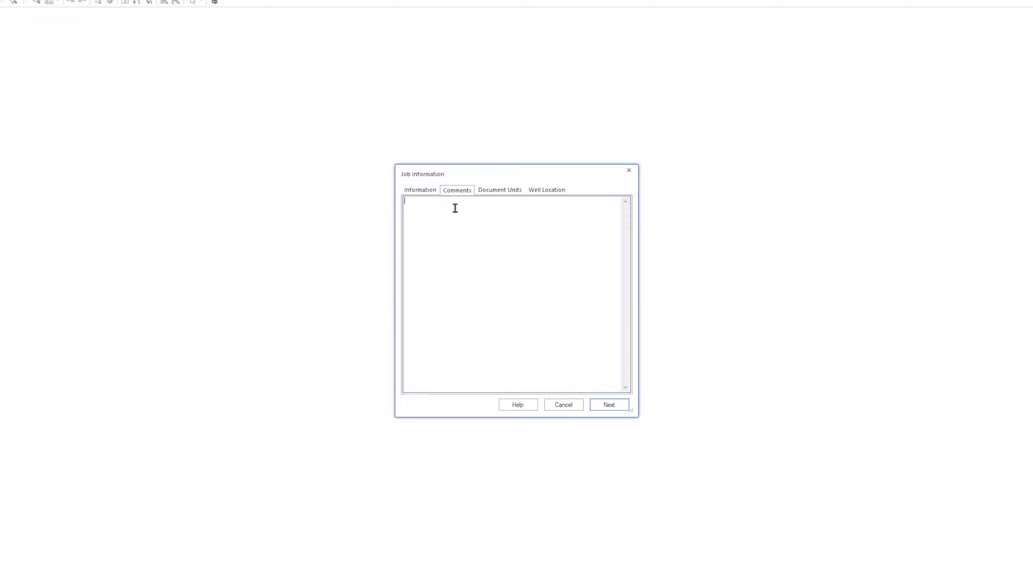
pyautogui.write('FAST T1: 4 minispinners, 4 optical probes, 8 doppler transducers, MML, inclination, temperature and pressure sensors  FAST 2: 4 minispinners, 4 electrical probes, 8 doppler transducers, MML, inclination, temperature and pressure sensors')
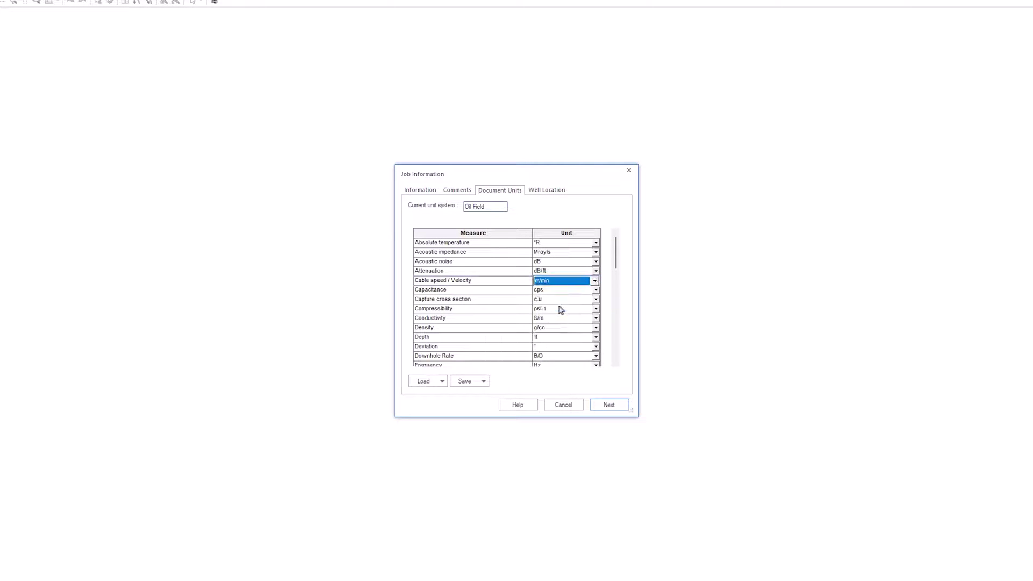
pyautogui.click(595, 338)
pyautogui.click(595, 339)
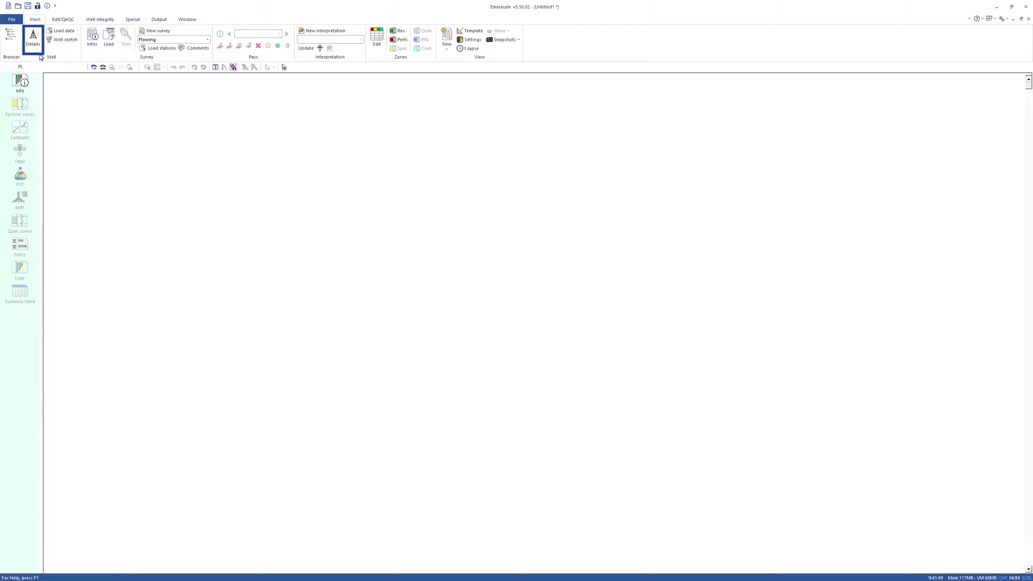
# Give the well an internal diameter of 3.826 in below 0 m
pyautogui.click(34, 40)
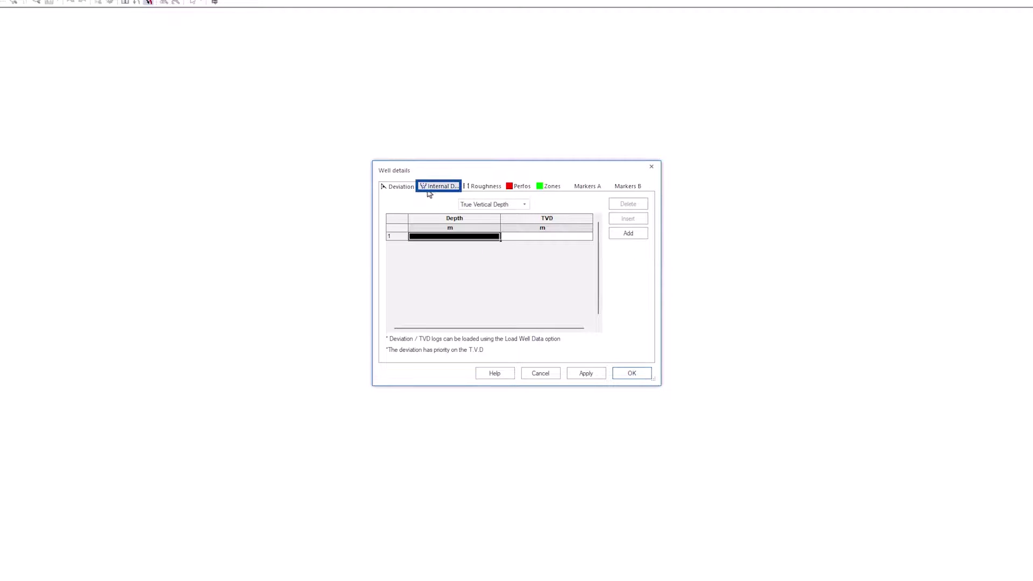
pyautogui.click(428, 188)
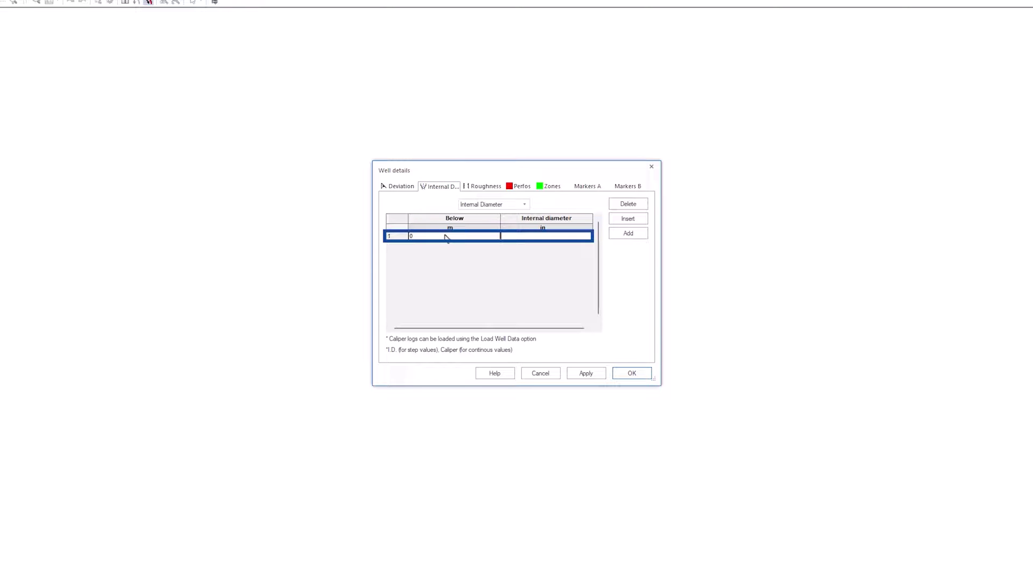
pyautogui.press('Tab')
pyautogui.write('3')
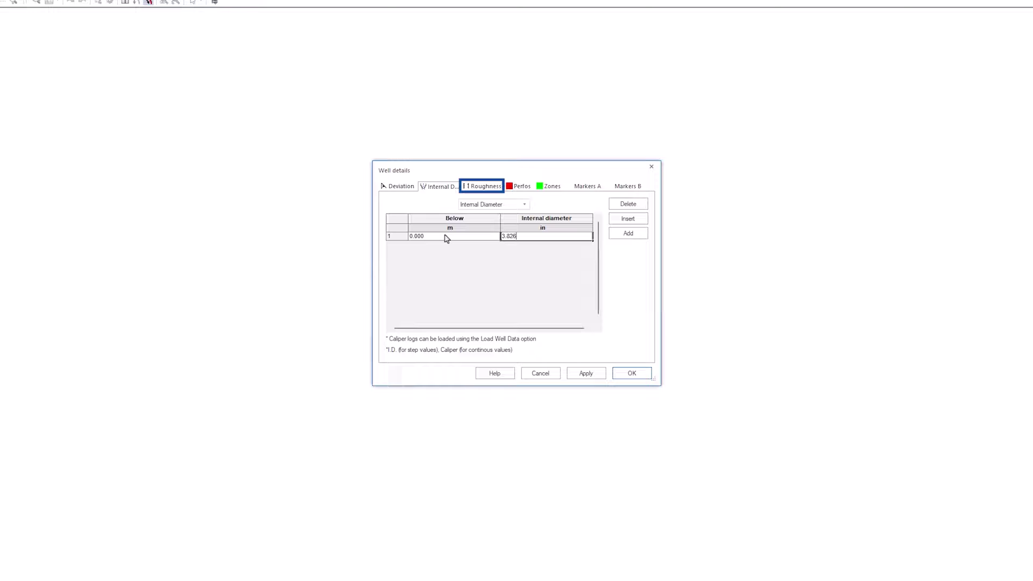
# Fill in six perforation intervals, starting 2548.4–2552.2 m, and accept the well details
pyautogui.click(520, 188)
pyautogui.write('2548')
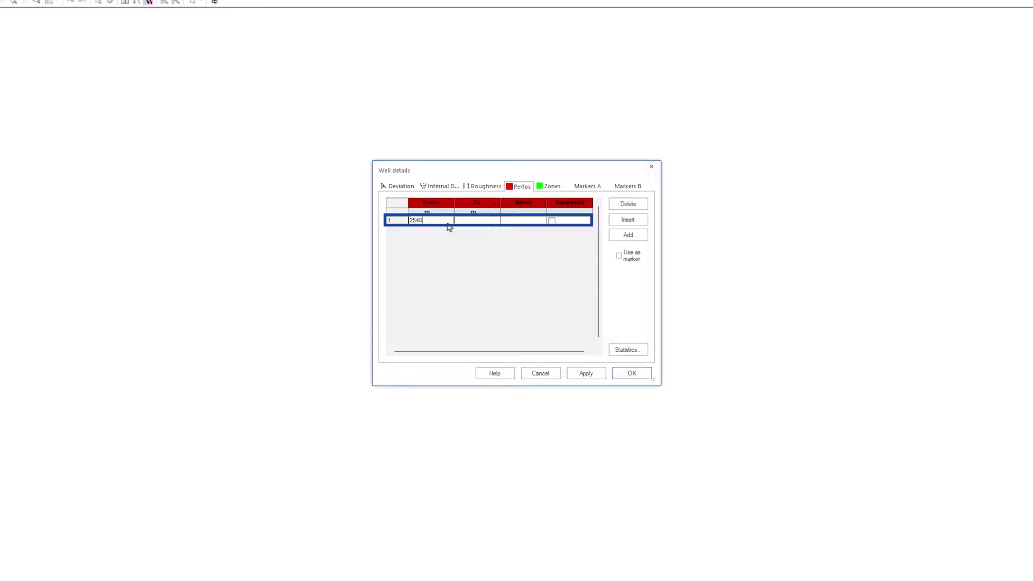
pyautogui.write('.4')
pyautogui.press('Tab')
pyautogui.write('2552.2')
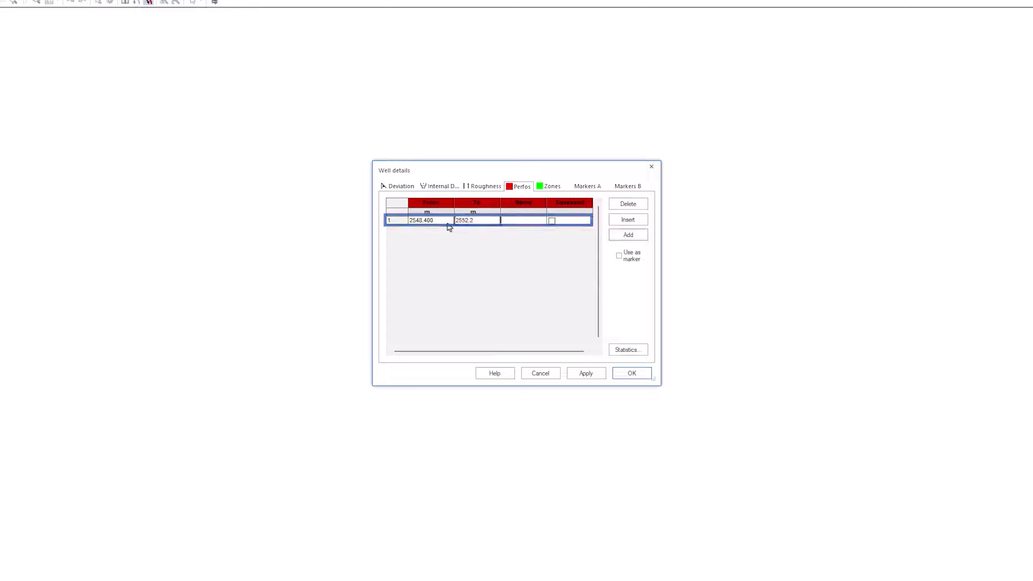
pyautogui.click(627, 235)
pyautogui.click(434, 230)
pyautogui.write('2555.200\t2560.000 2606.500\t2624.000 2637.000\t2648.500 2742.000\t2751.700 2895.000\t2900.000')
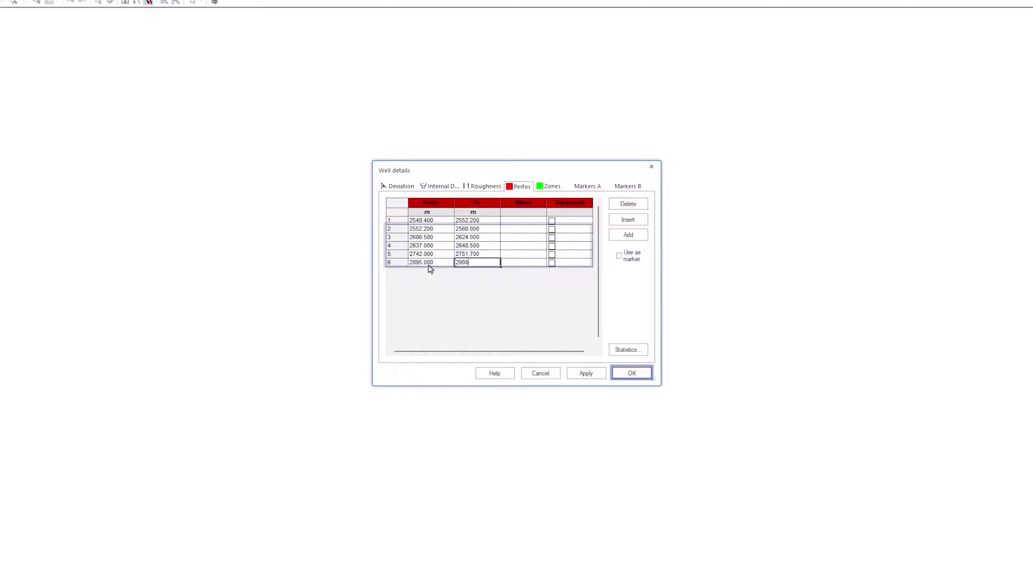
pyautogui.click(624, 375)
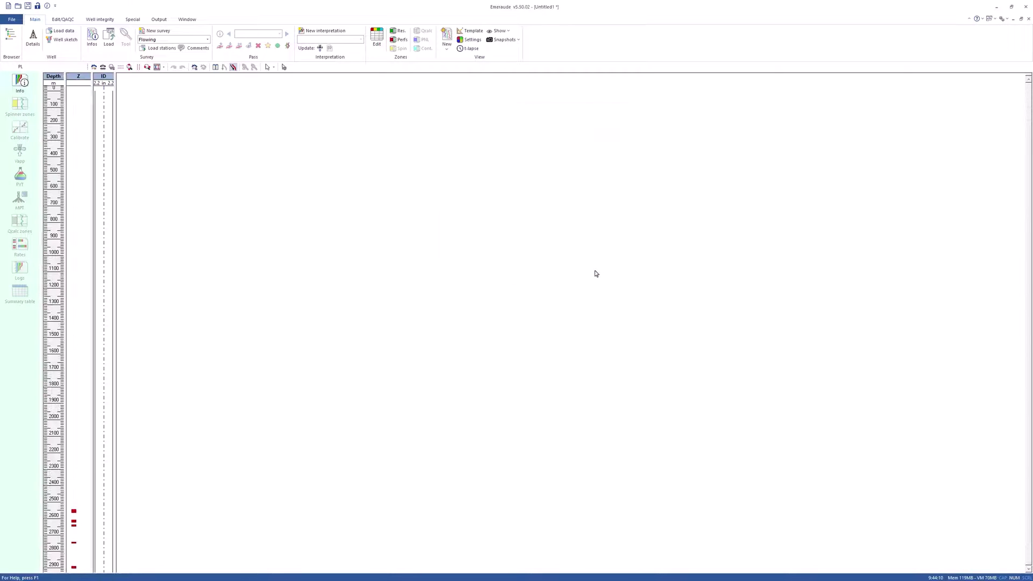
# Add all six CHLEX04 LAS files, from Down 1 onward, to the survey import
pyautogui.click(109, 39)
pyautogui.click(681, 180)
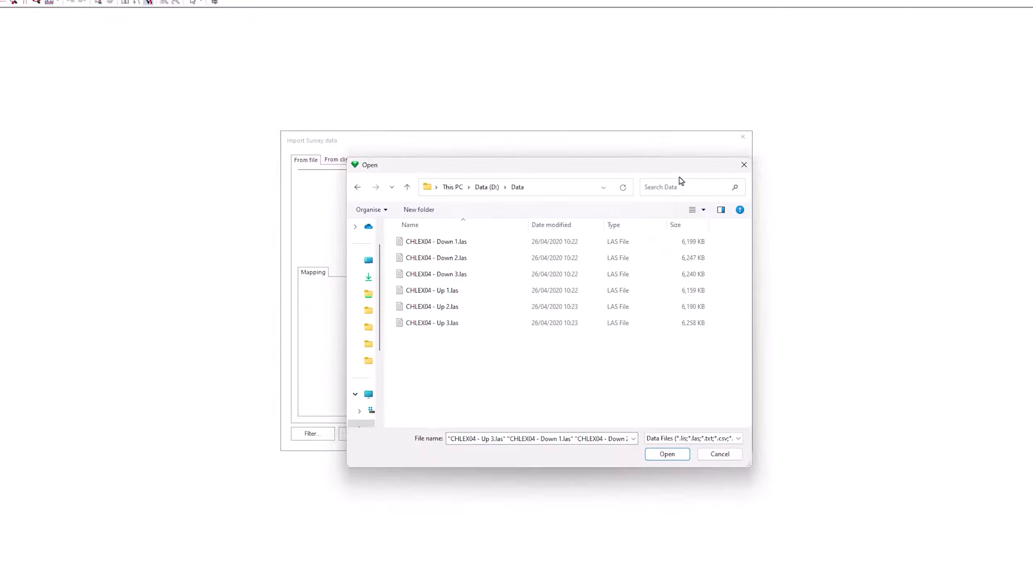
pyautogui.click(484, 243)
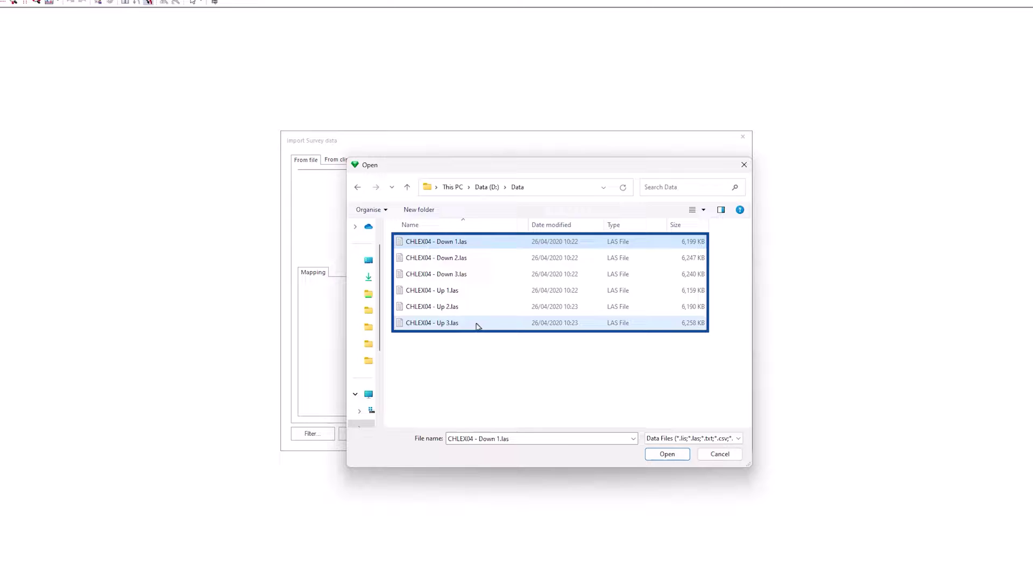
pyautogui.keyDown('shift'); pyautogui.click(474, 323); pyautogui.keyUp('shift')
pyautogui.click(667, 453)
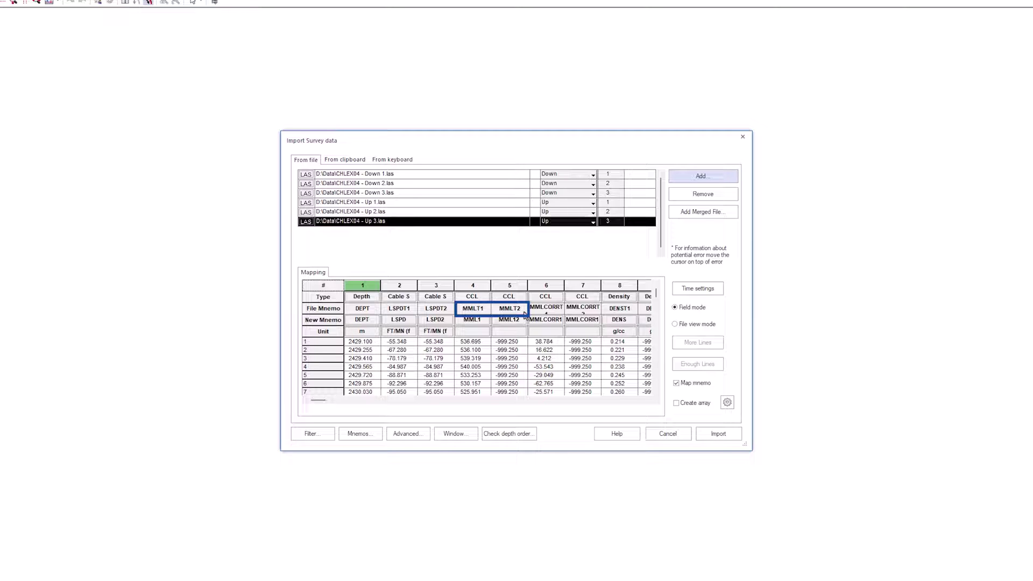
# Check the new mnemonics MML1 and MML12 for the two CCLs and import the passes
pyautogui.press('Down')
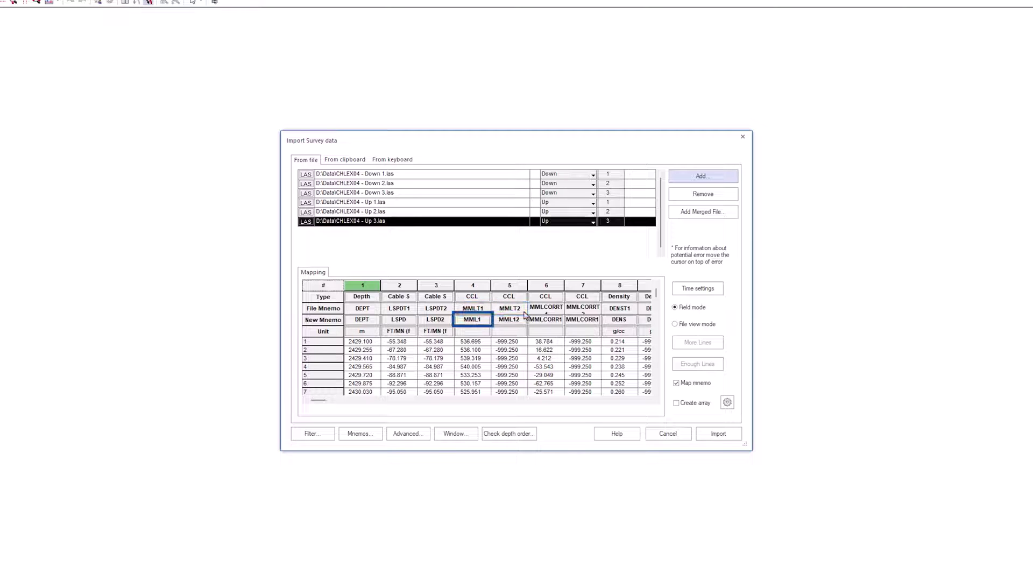
pyautogui.click(499, 326)
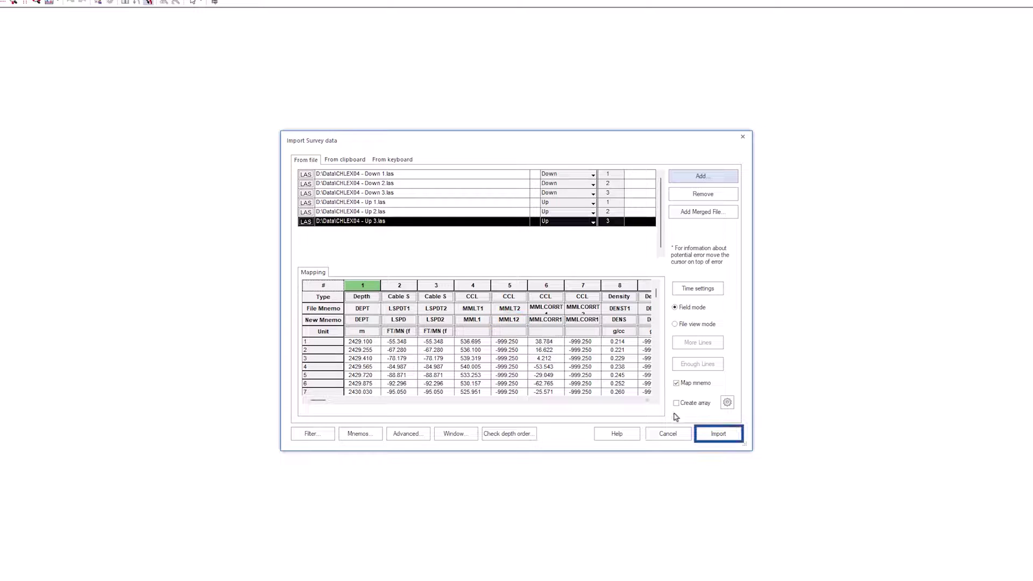
pyautogui.click(719, 435)
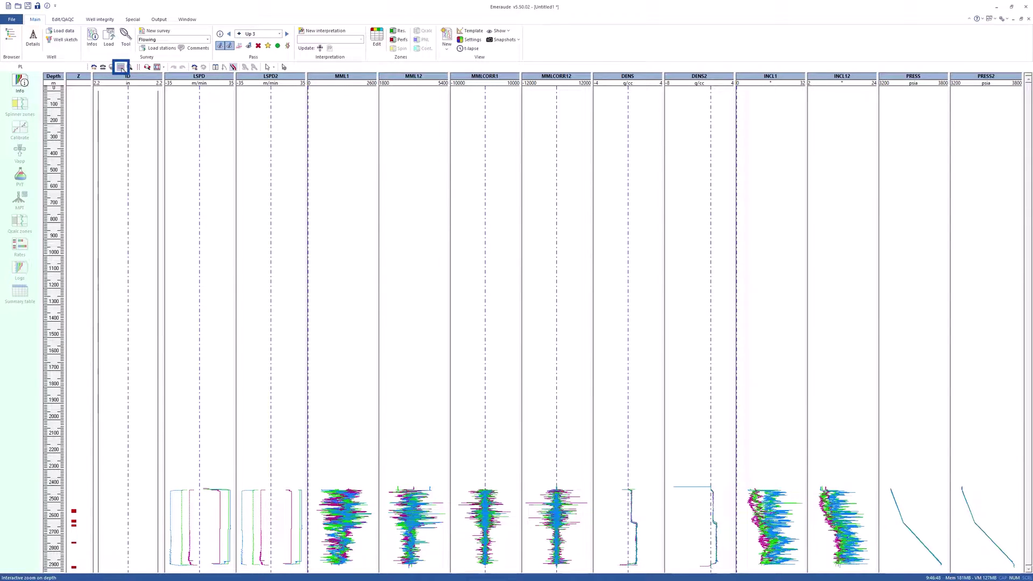
# Zoom onto 2405–2900 m and apply the OpenField_5.50.02 Full layouts 'Basic sensors' template
pyautogui.click(122, 67)
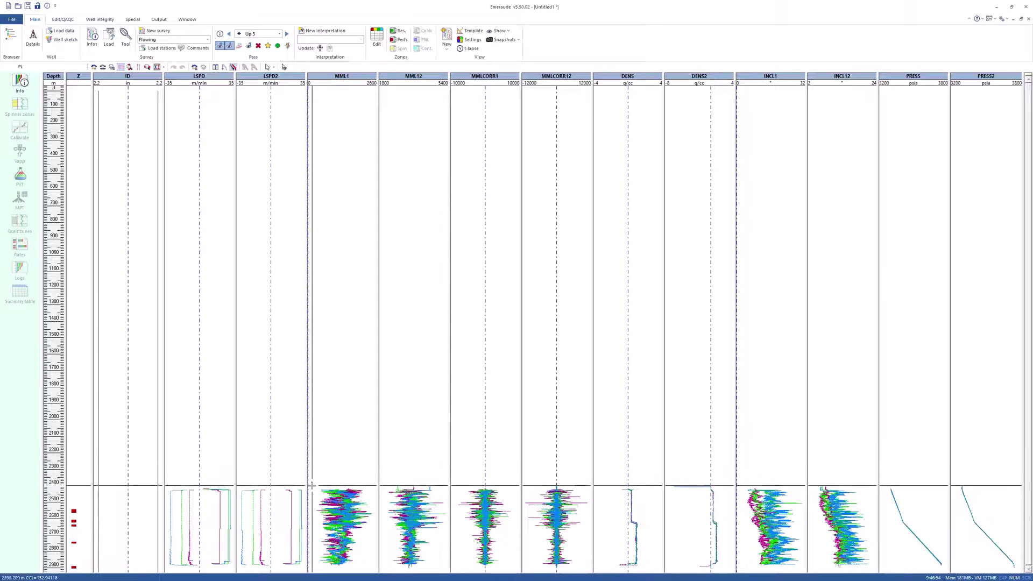
pyautogui.moveTo(311, 486); pyautogui.dragTo(308, 565)
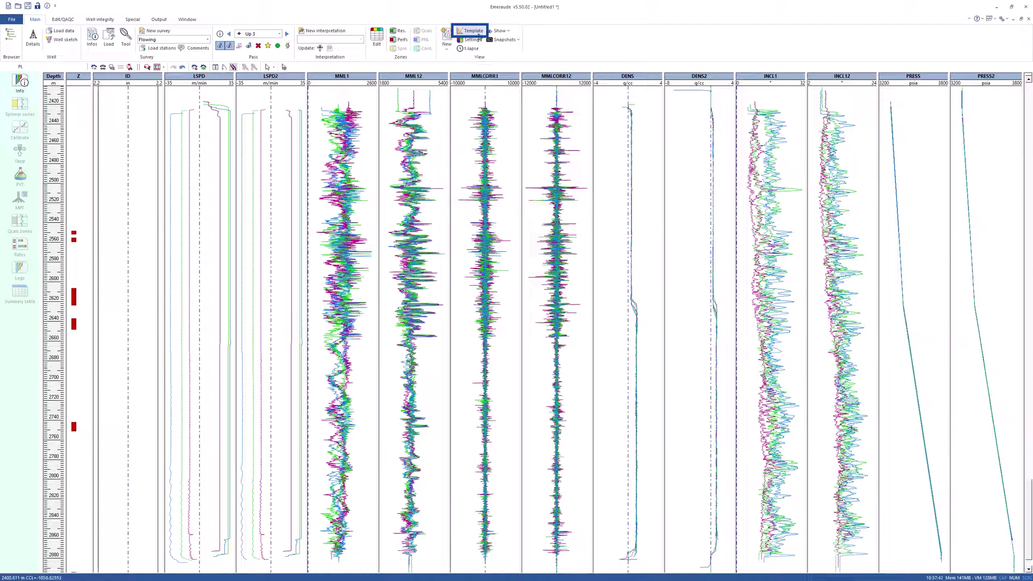
pyautogui.click(478, 34)
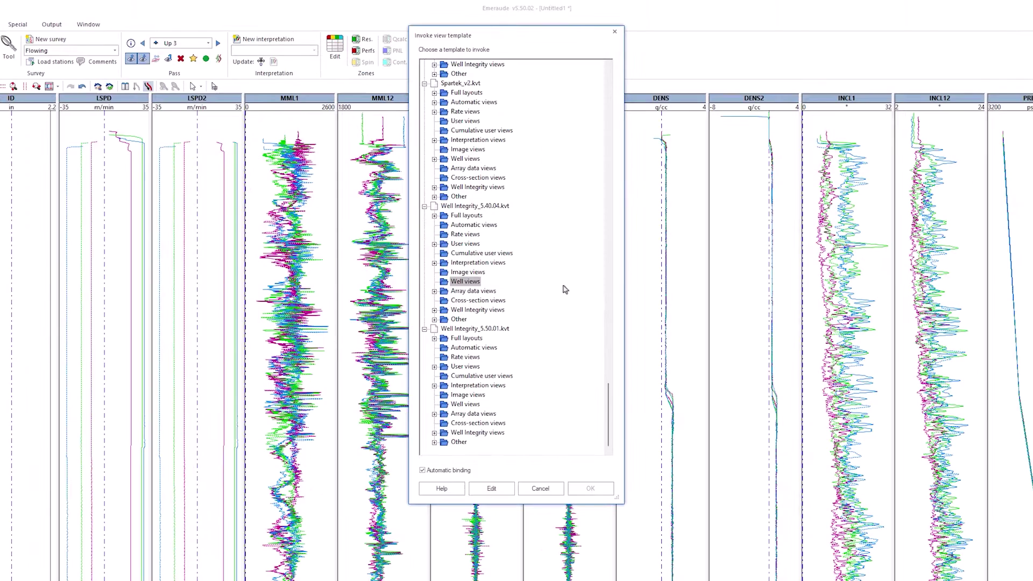
pyautogui.moveTo(612, 415); pyautogui.dragTo(615, 272)
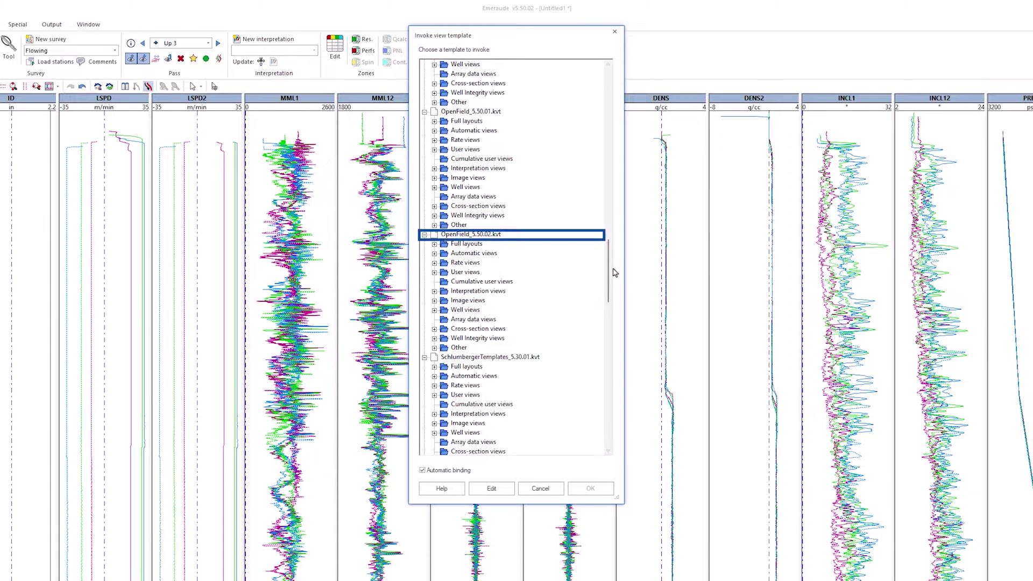
pyautogui.click(485, 236)
pyautogui.click(434, 245)
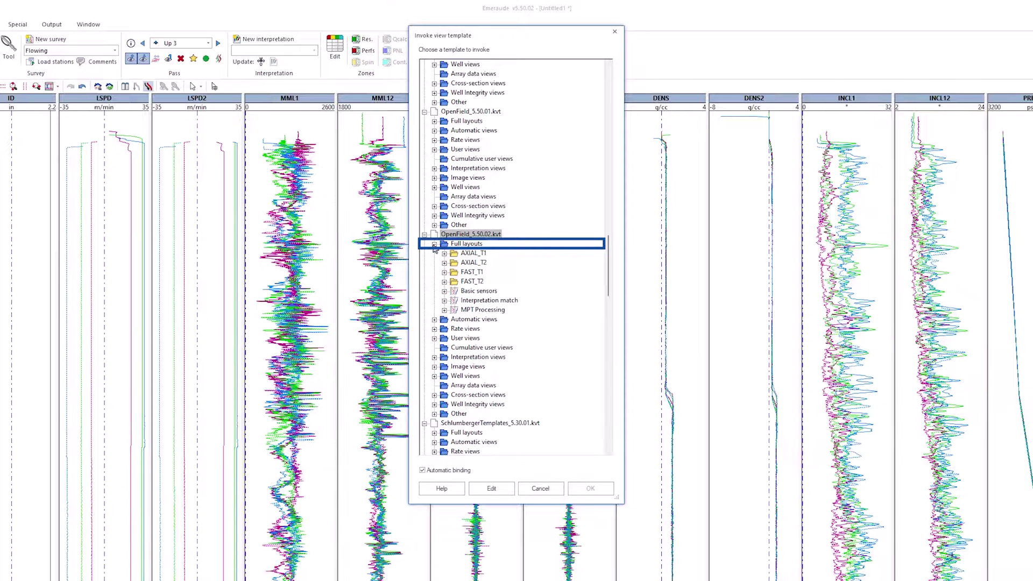
pyautogui.click(480, 291)
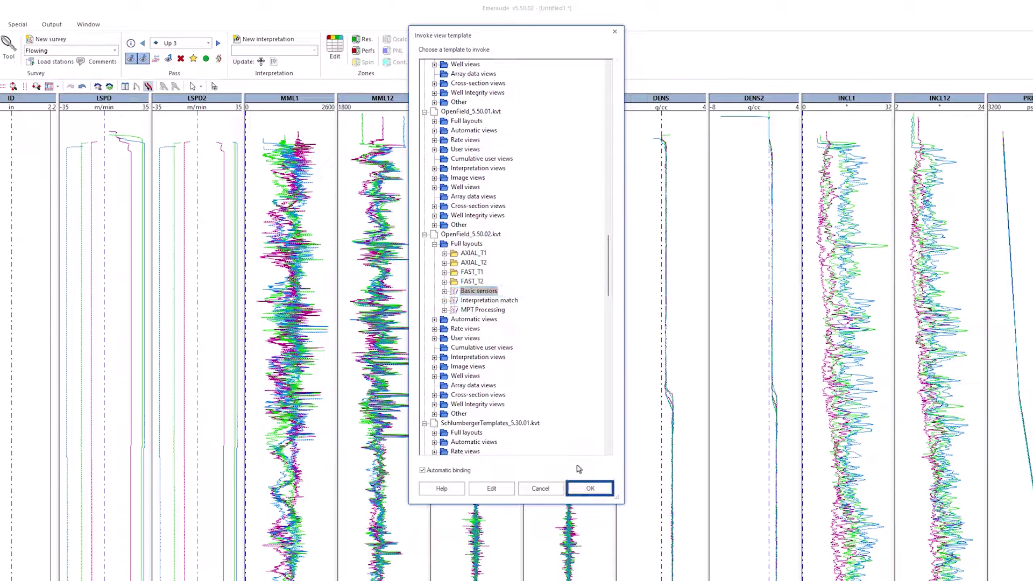
pyautogui.click(590, 488)
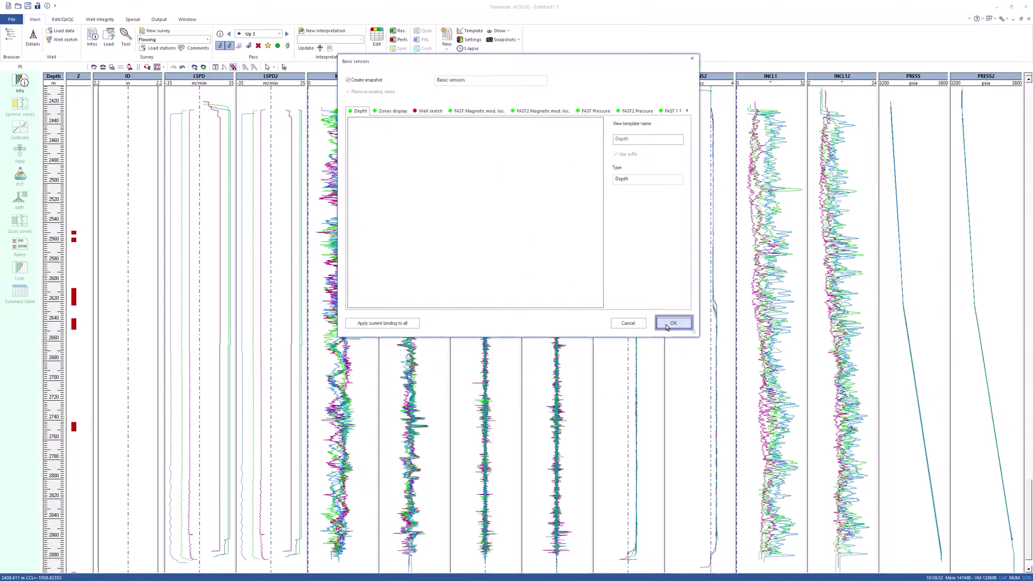
# Confirm the template binding and hide the PRESS2, TEXT2, DENS2, OROT1 and LSPD2 views
pyautogui.click(671, 321)
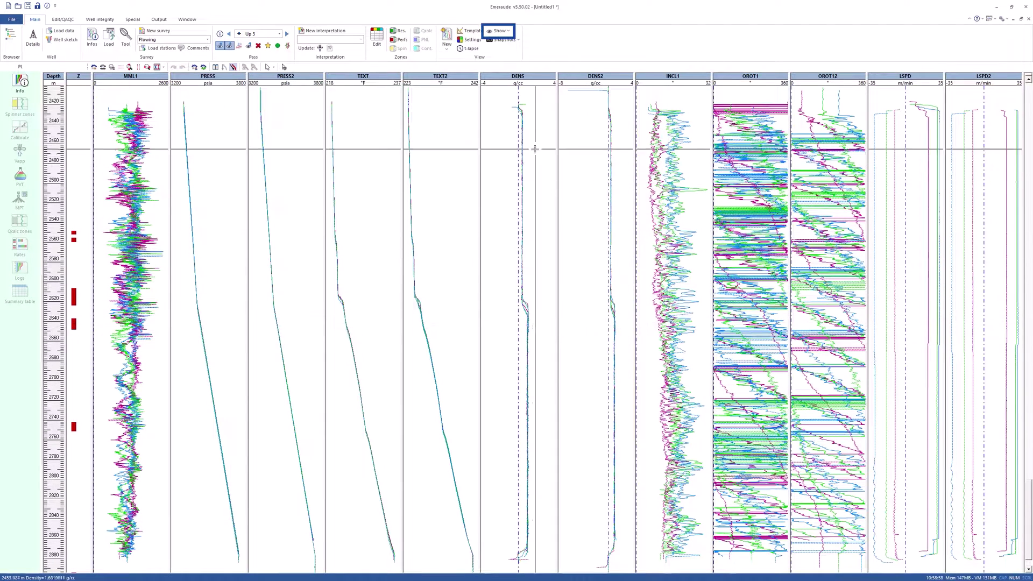
pyautogui.click(499, 31)
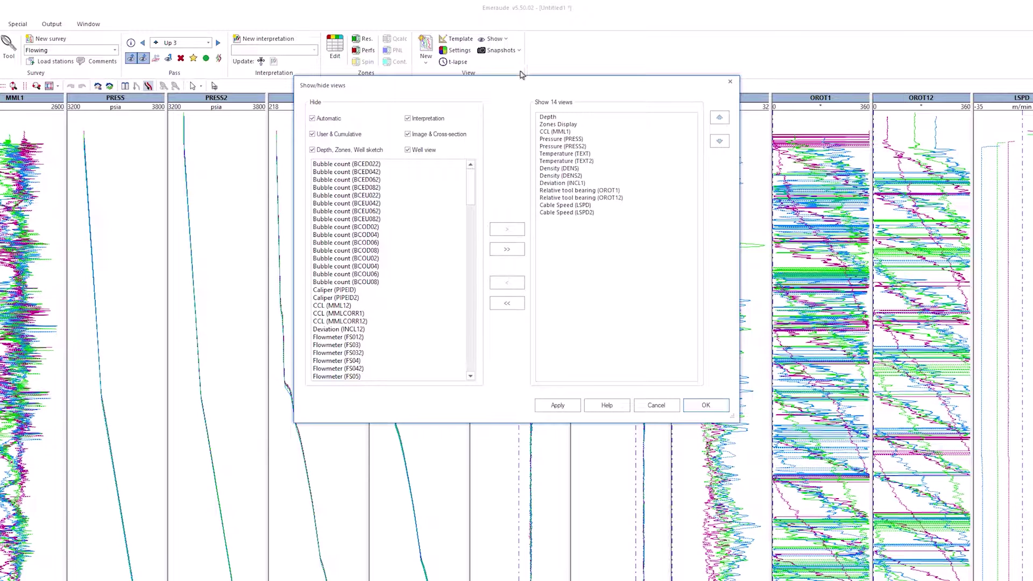
pyautogui.click(590, 146)
pyautogui.keyDown('ctrl'); pyautogui.click(591, 161); pyautogui.keyUp('ctrl')
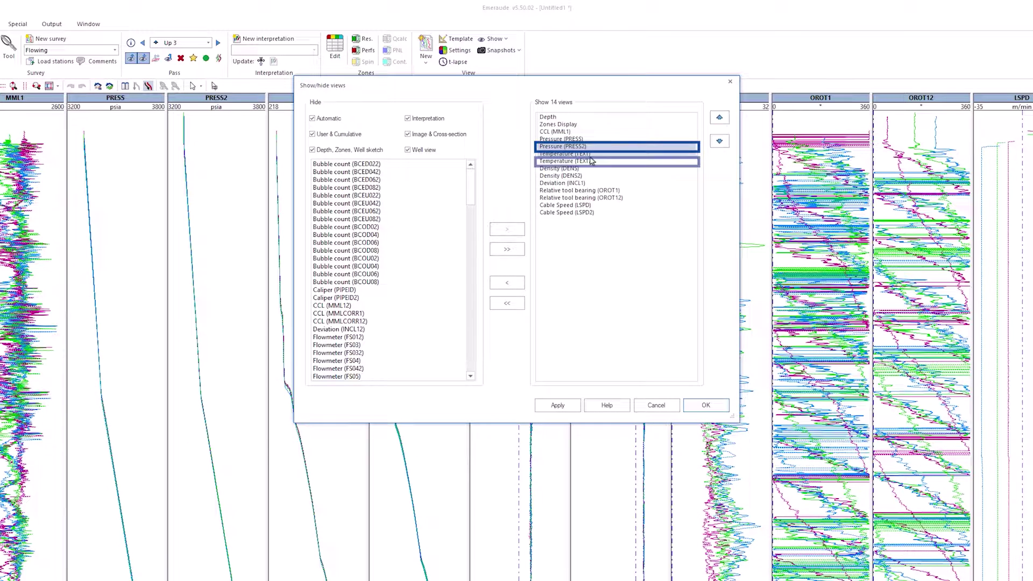
pyautogui.keyDown('ctrl'); pyautogui.click(592, 176); pyautogui.keyUp('ctrl')
pyautogui.keyDown('ctrl'); pyautogui.click(603, 190); pyautogui.keyUp('ctrl')
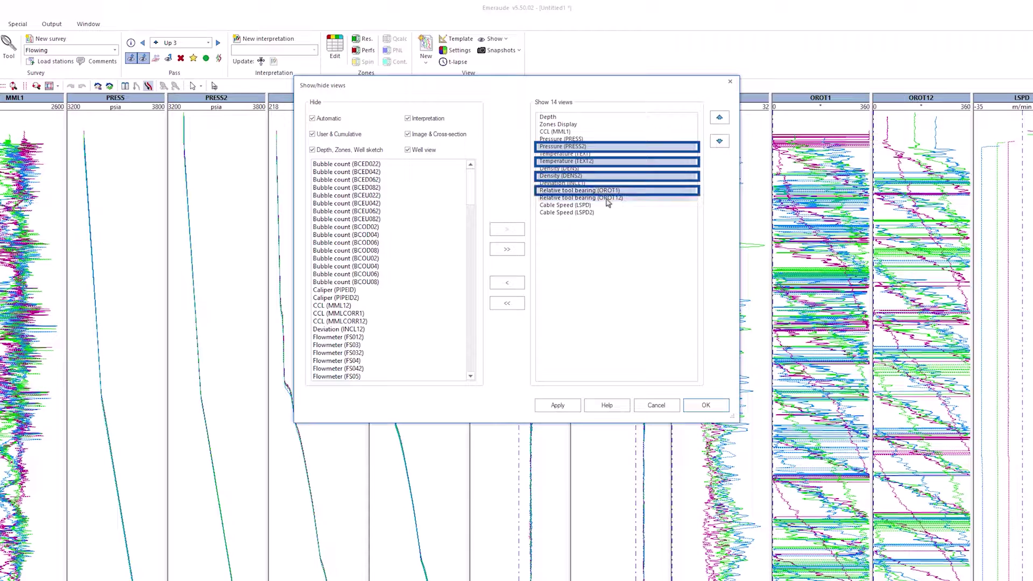
pyautogui.keyDown('ctrl'); pyautogui.click(566, 212); pyautogui.keyUp('ctrl')
pyautogui.click(512, 286)
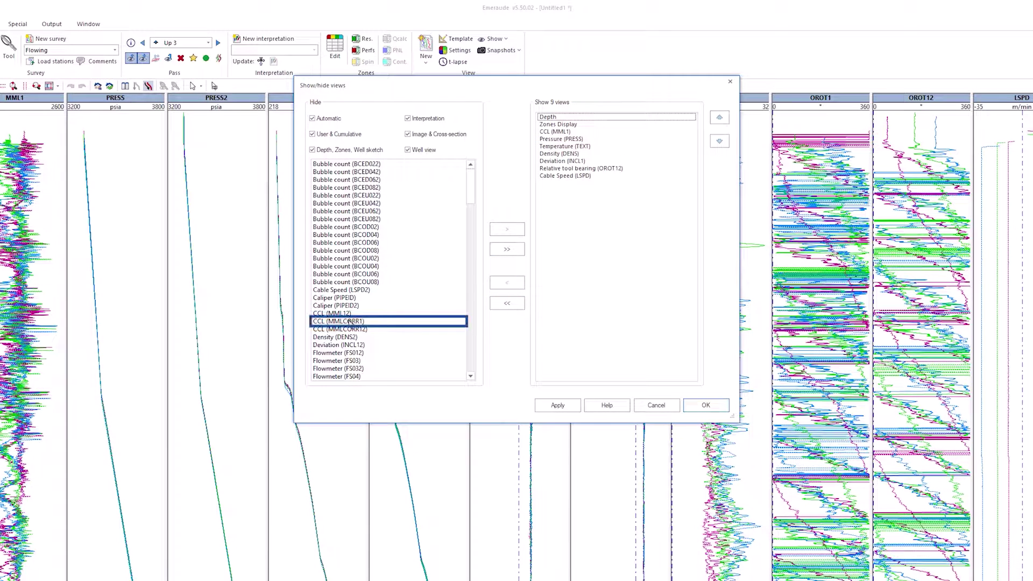
# Show the CCL (MMLCORR1) view and place its track right after MML1
pyautogui.click(351, 322)
pyautogui.click(507, 230)
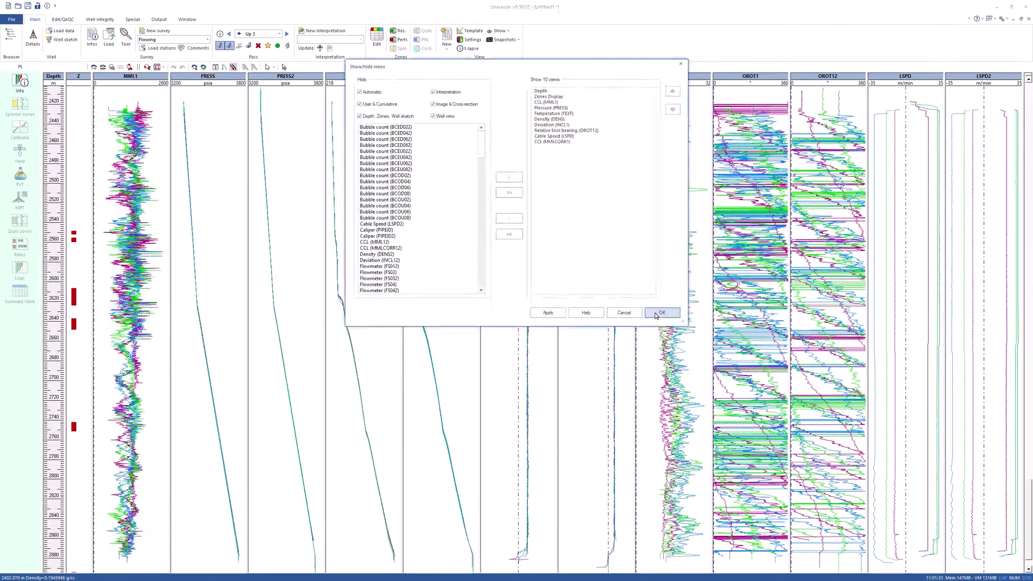
pyautogui.click(703, 406)
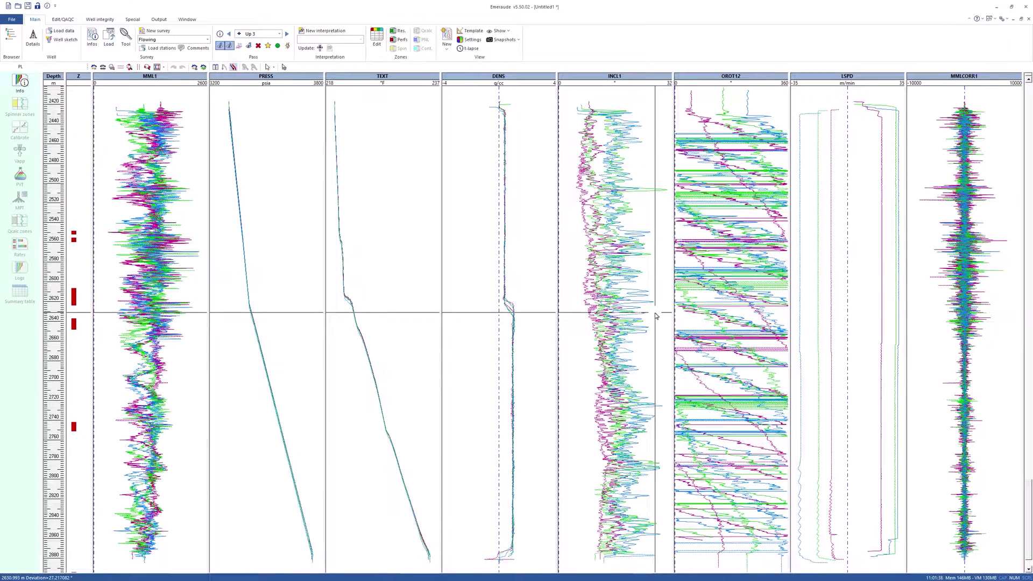
pyautogui.click(933, 86)
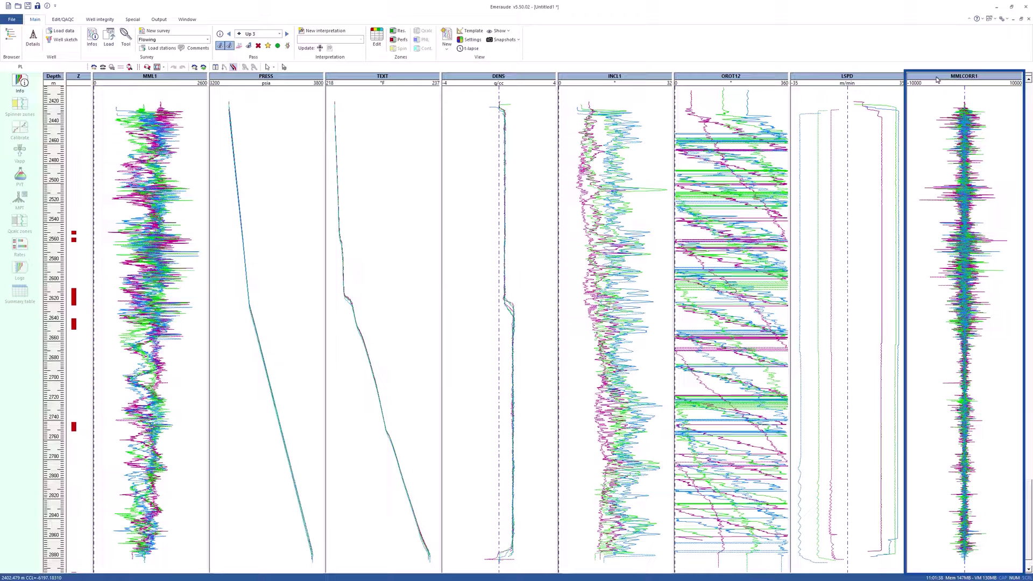
pyautogui.moveTo(938, 80); pyautogui.dragTo(236, 77)
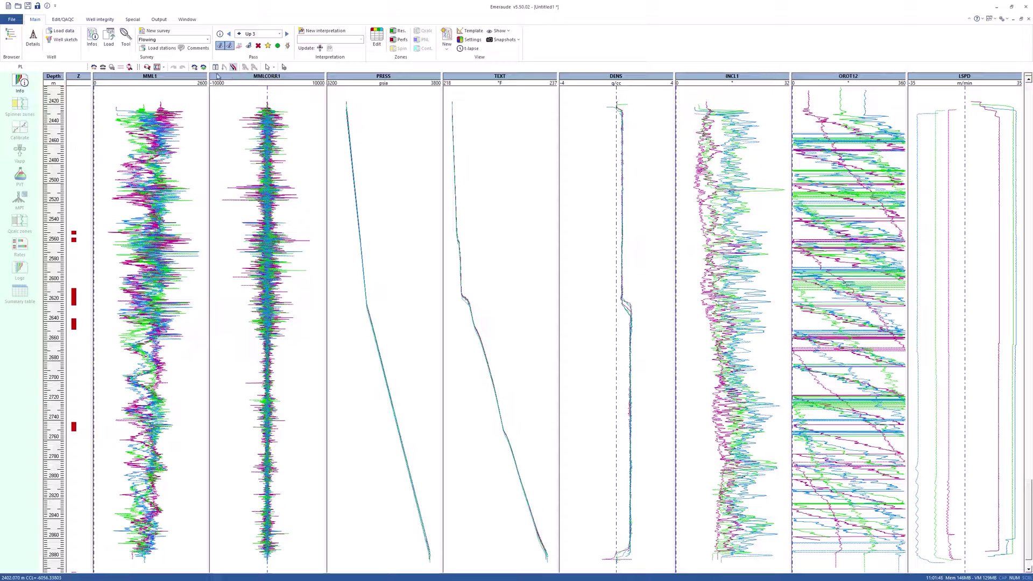
pyautogui.click(16, 51)
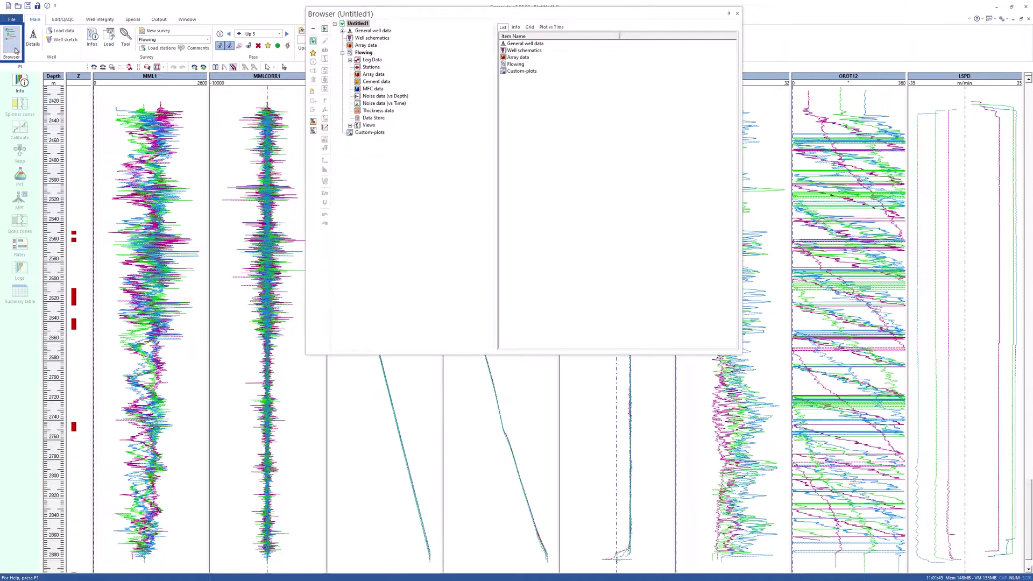
pyautogui.moveTo(408, 14); pyautogui.dragTo(410, 111)
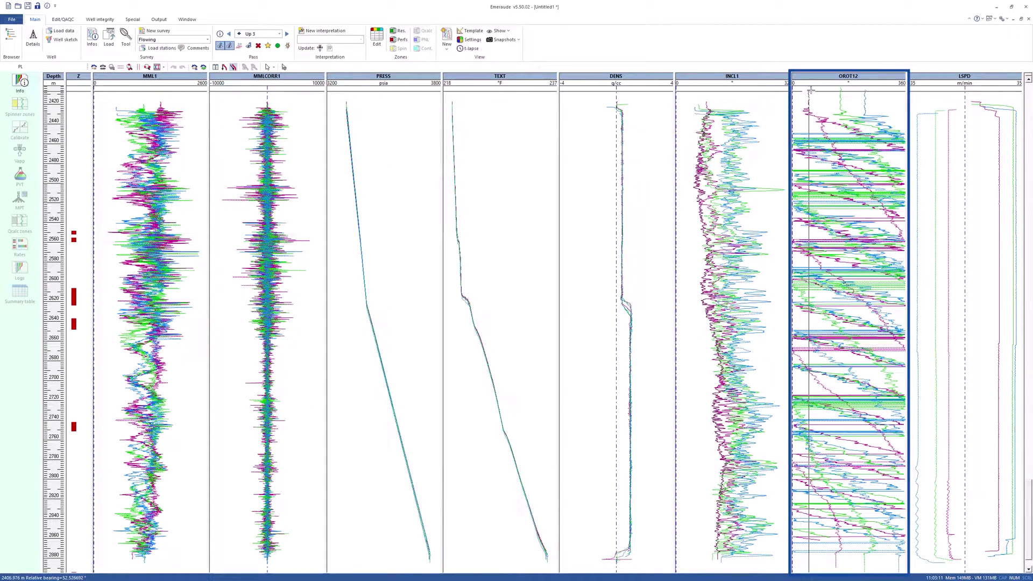
# Enlarge the OROT12 track and recall the spinner snapshot showing SPIN01 through SPIN072
pyautogui.doubleClick(831, 80)
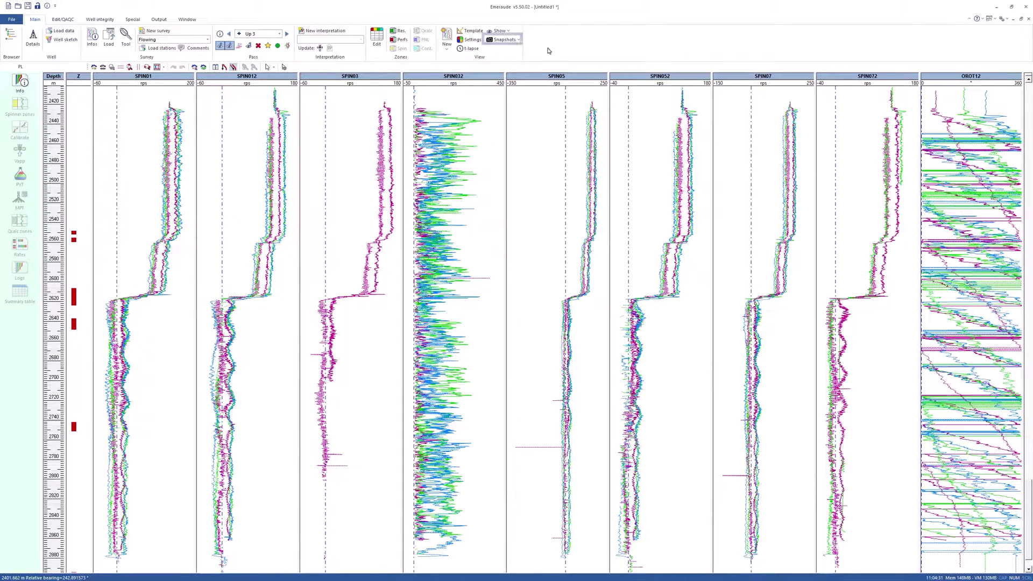
pyautogui.click(504, 42)
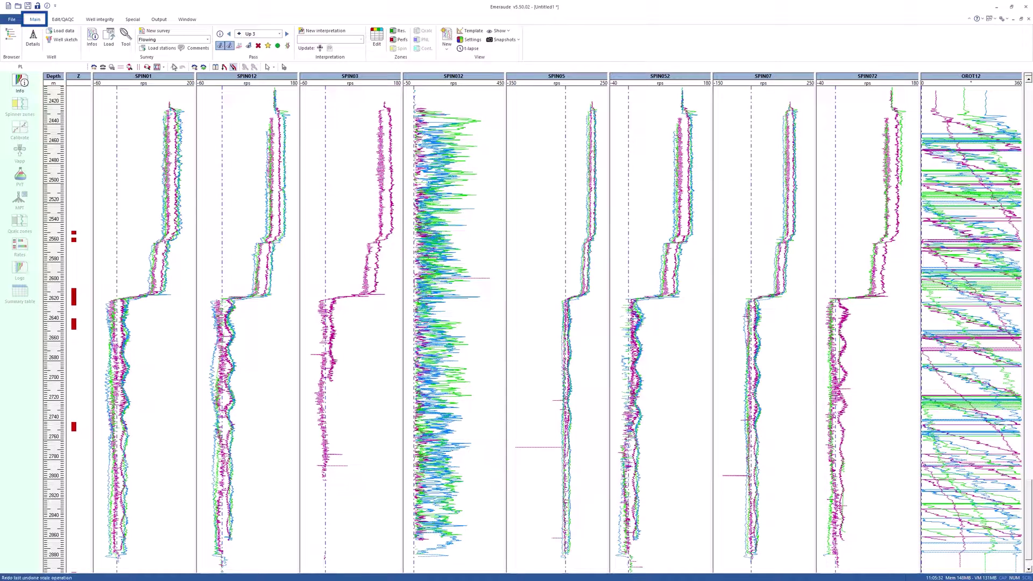
# Choose FAST (SPINx) 2 as the multiple-probe tool and mark probe SPIN032 as Ignore
pyautogui.click(126, 38)
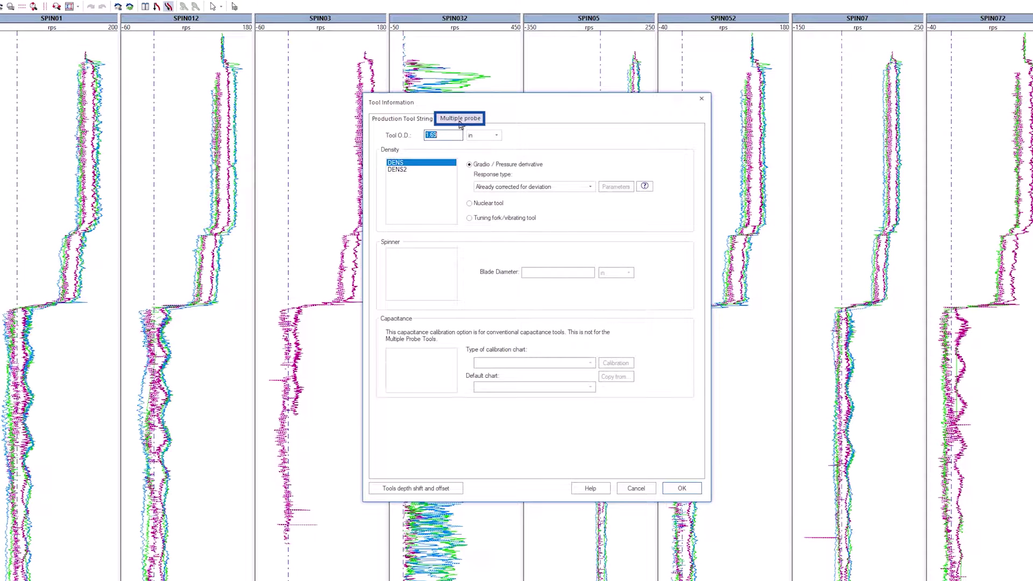
pyautogui.click(456, 153)
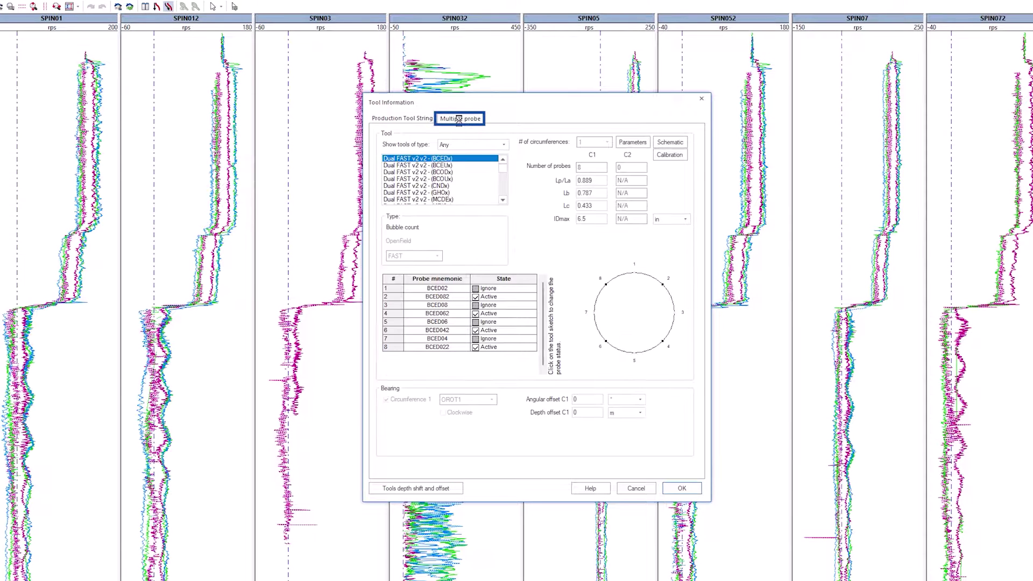
pyautogui.scroll(-5, 419, 177)
pyautogui.click(418, 173)
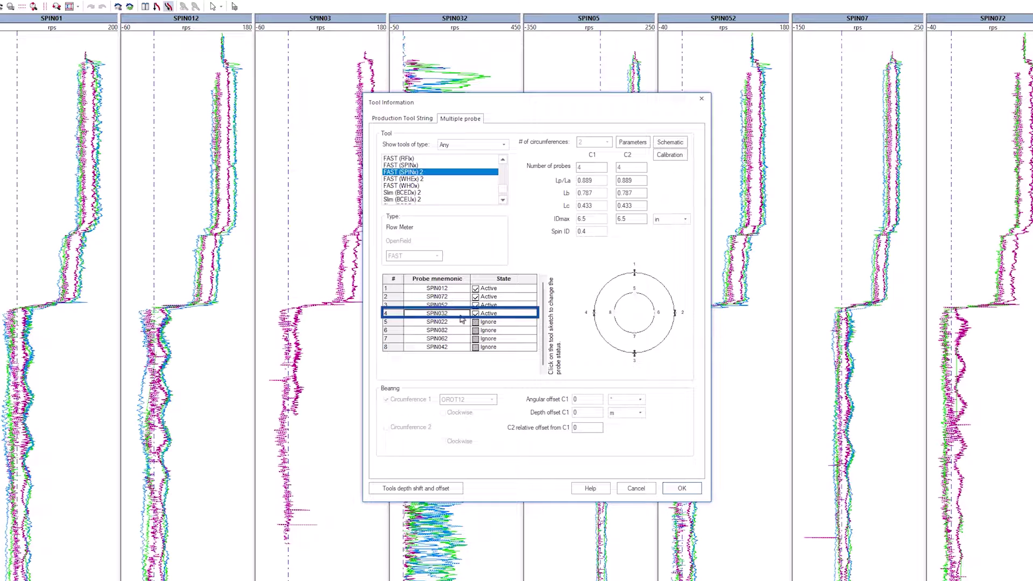
pyautogui.click(475, 314)
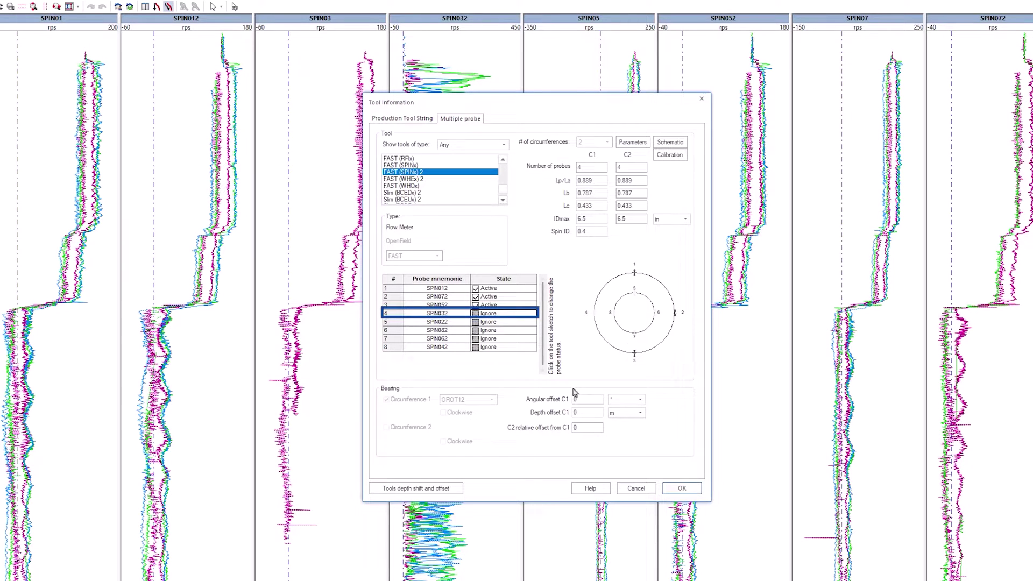
pyautogui.click(682, 488)
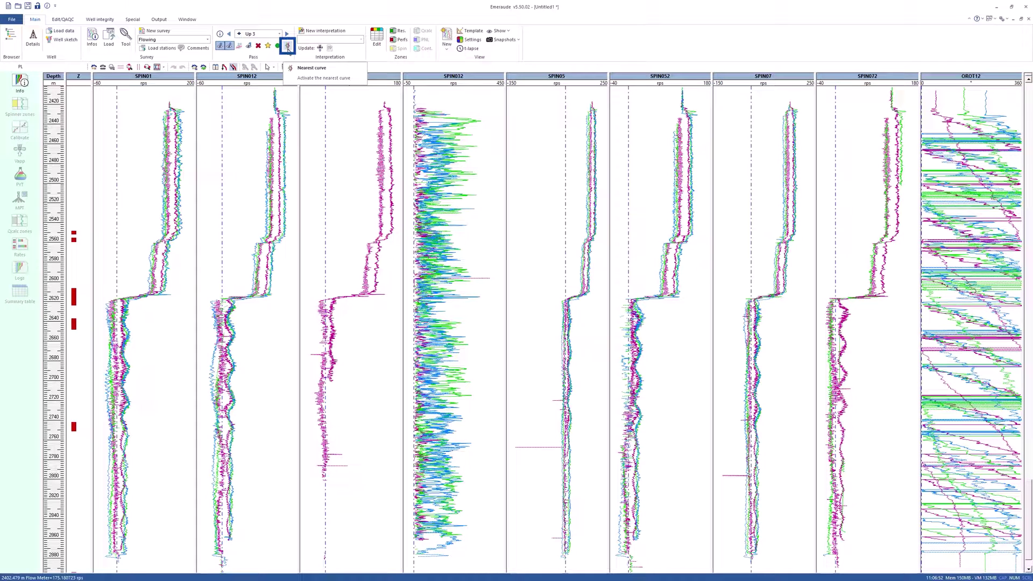
# Filter SPIN012 and all other Log Data flowmeter channels with a 2 m Average window
pyautogui.click(294, 121)
pyautogui.click(270, 119)
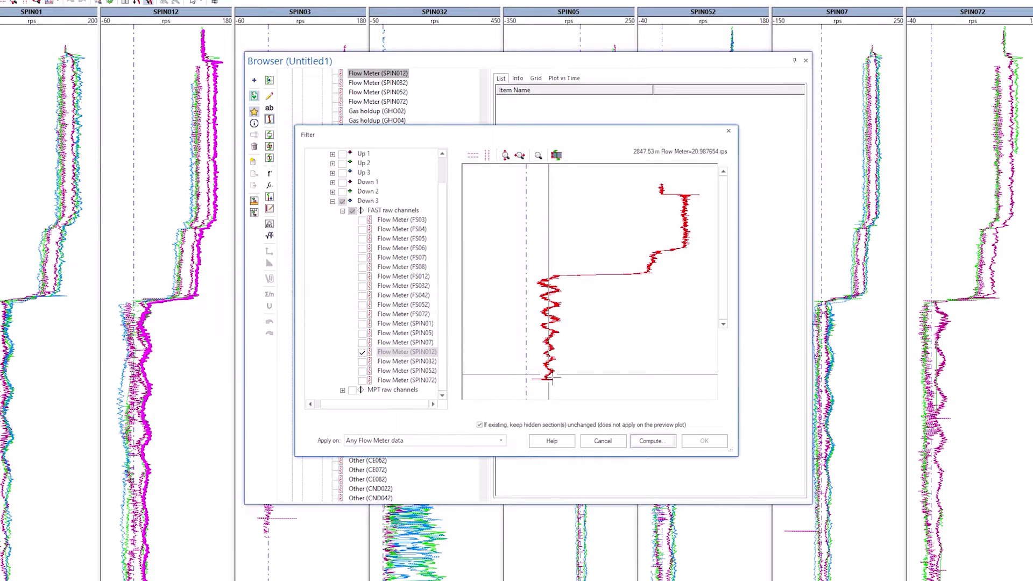
pyautogui.click(639, 445)
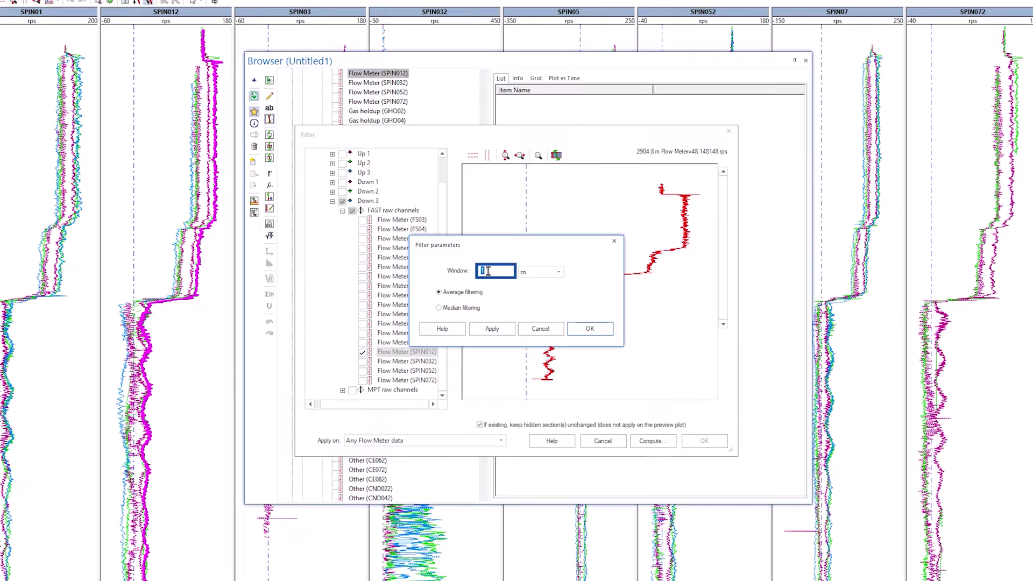
pyautogui.write('2')
pyautogui.press('Tab')
pyautogui.click(580, 330)
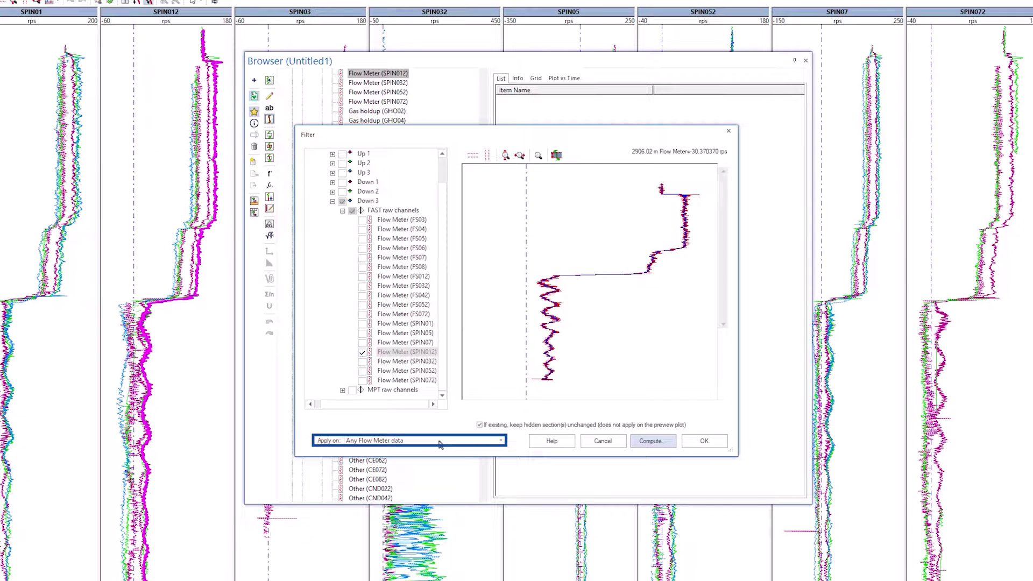
pyautogui.scroll(5, 431, 290)
pyautogui.click(333, 173)
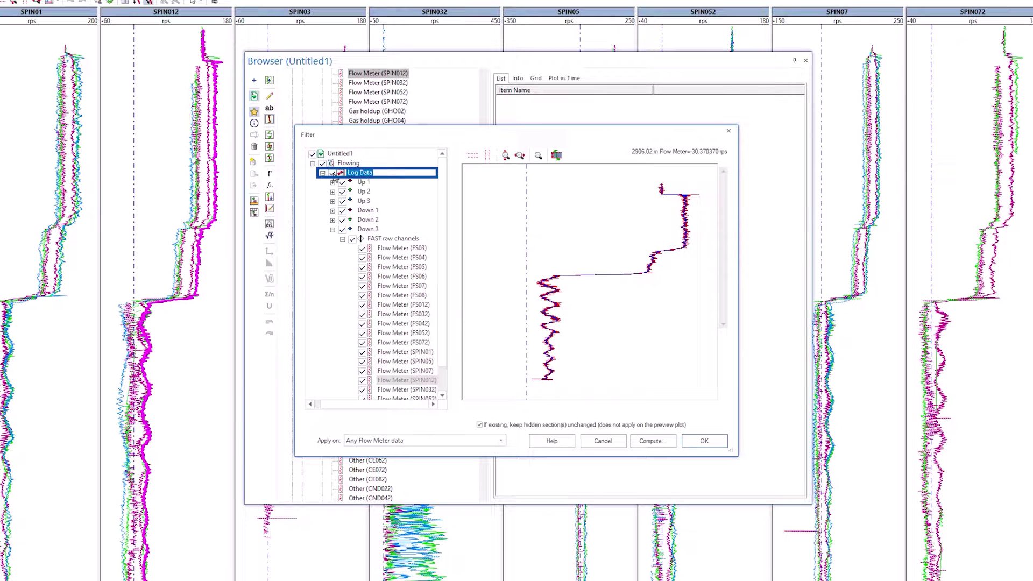
pyautogui.click(705, 441)
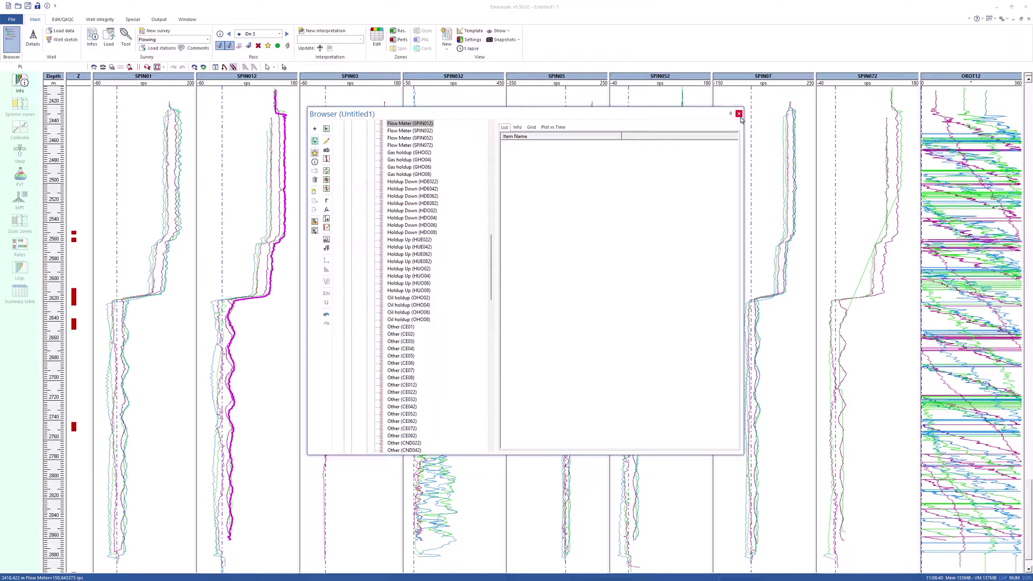
# Close the data browser and display only the Dn 1 pass
pyautogui.click(806, 60)
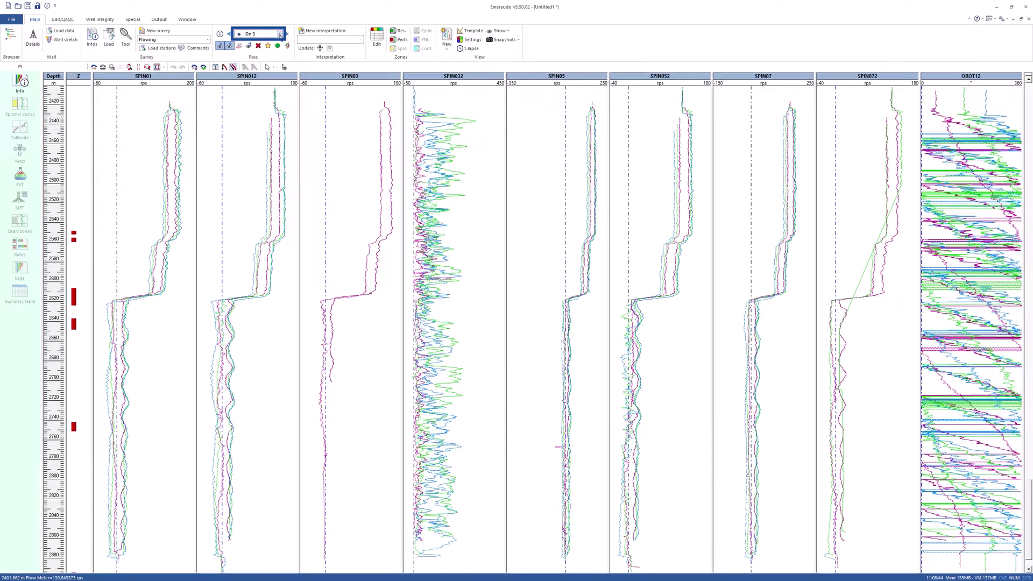
pyautogui.click(260, 33)
pyautogui.click(261, 63)
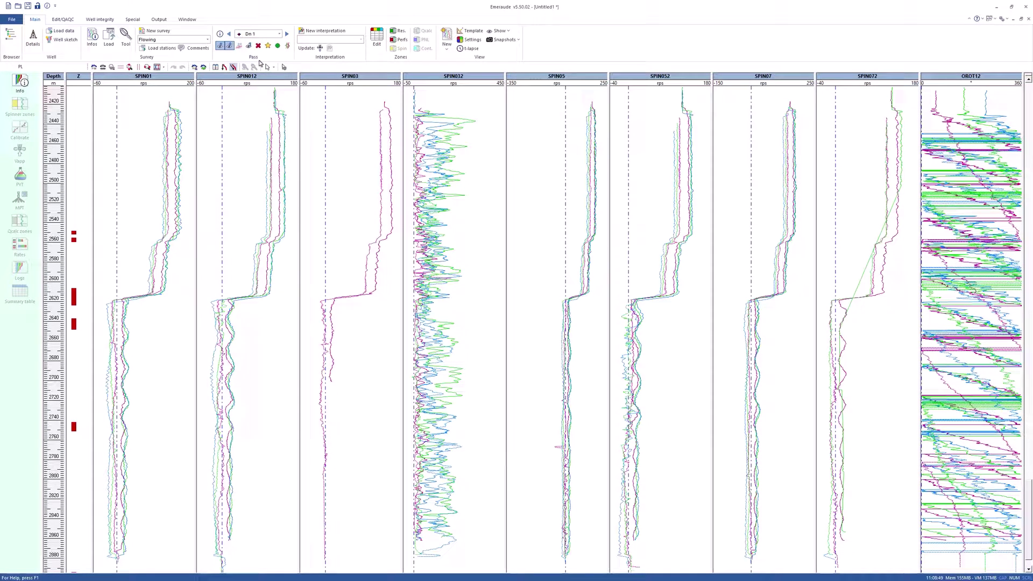
pyautogui.click(249, 45)
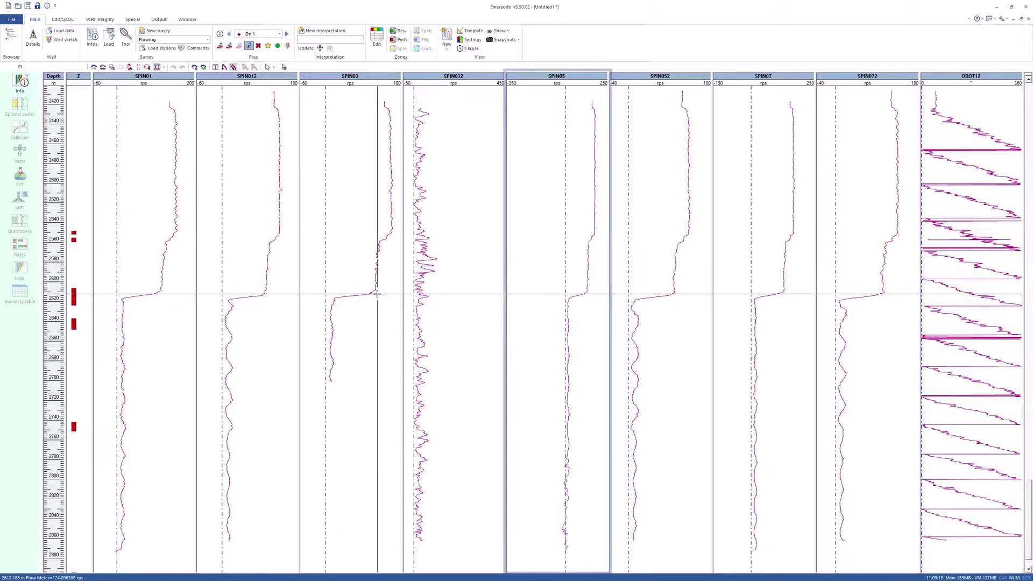
# Hide SPIN05 data from 2775.3 to 2875.04 m, then restore all spinner tracks
pyautogui.click(575, 78)
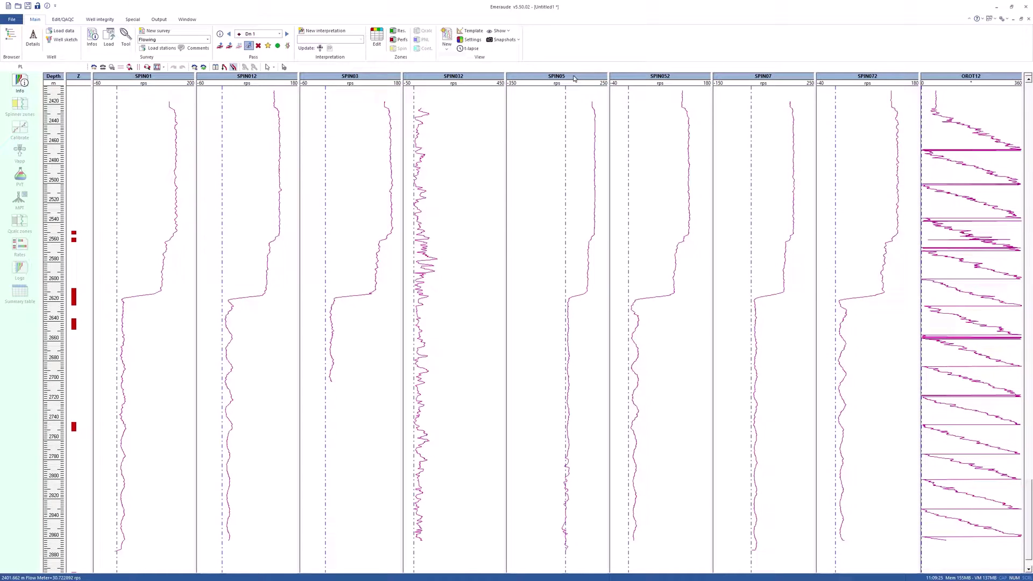
pyautogui.doubleClick(574, 78)
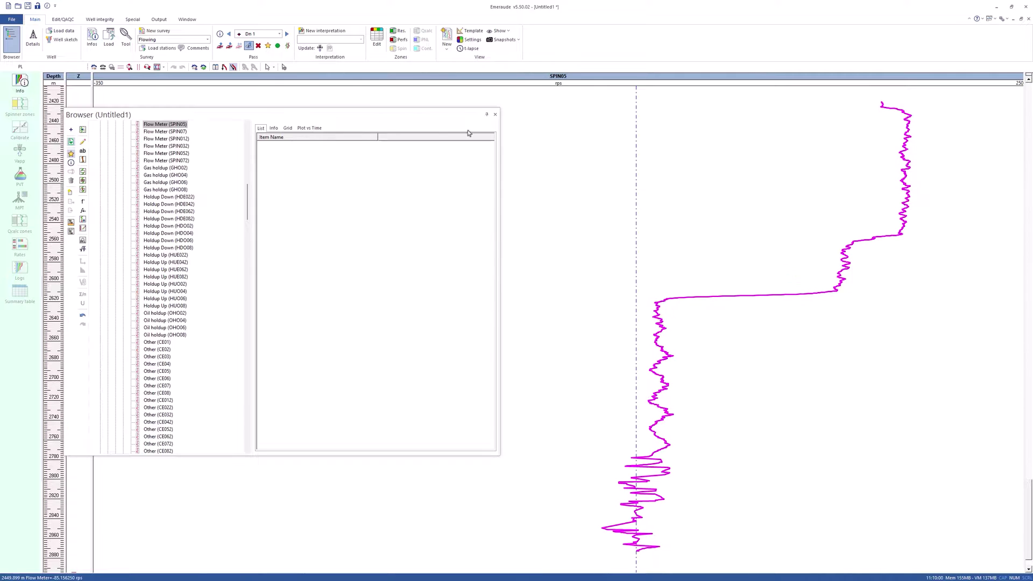
pyautogui.moveTo(402, 118); pyautogui.dragTo(480, 122)
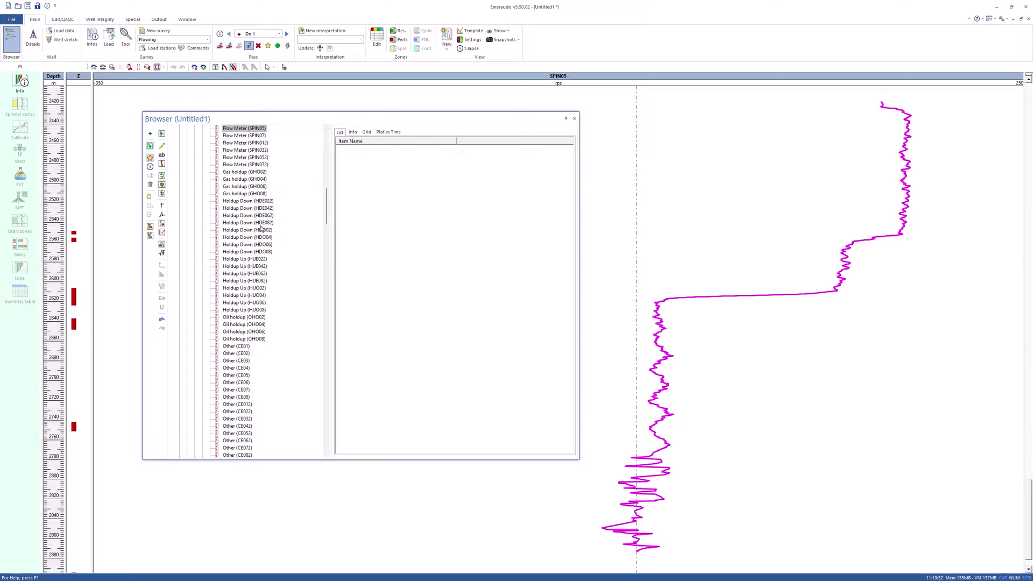
pyautogui.click(627, 550)
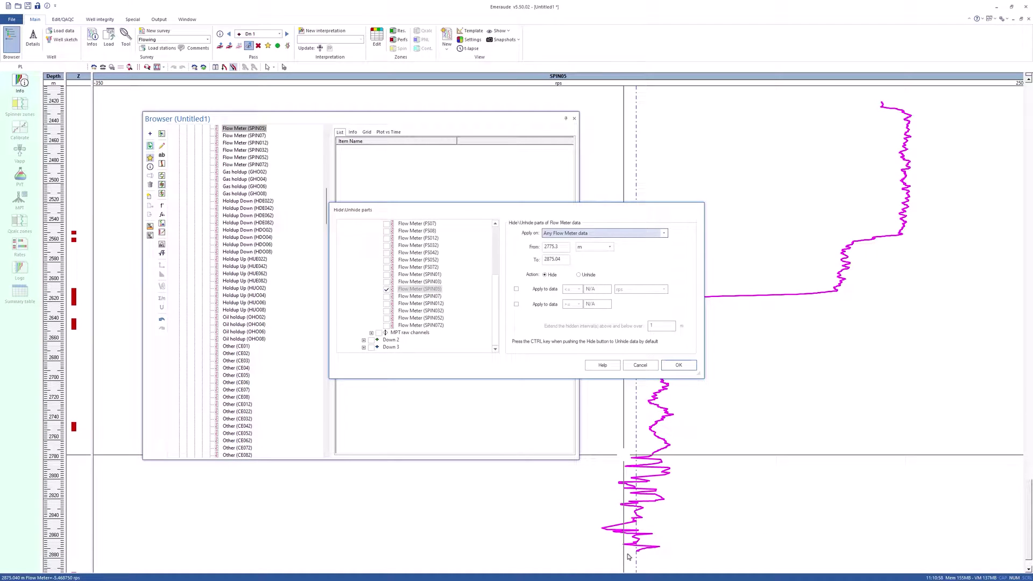
pyautogui.click(677, 364)
pyautogui.click(574, 119)
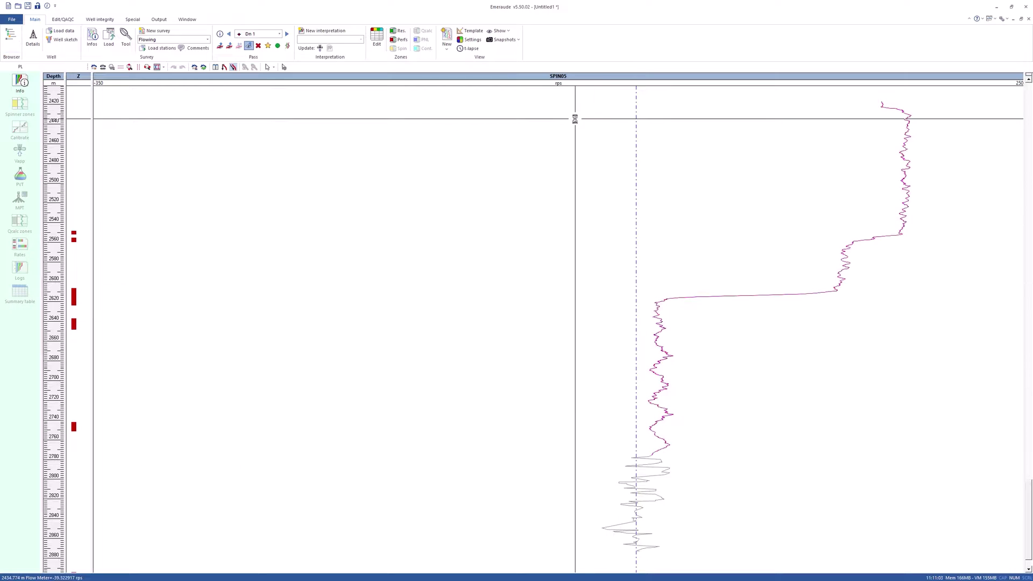
pyautogui.doubleClick(576, 79)
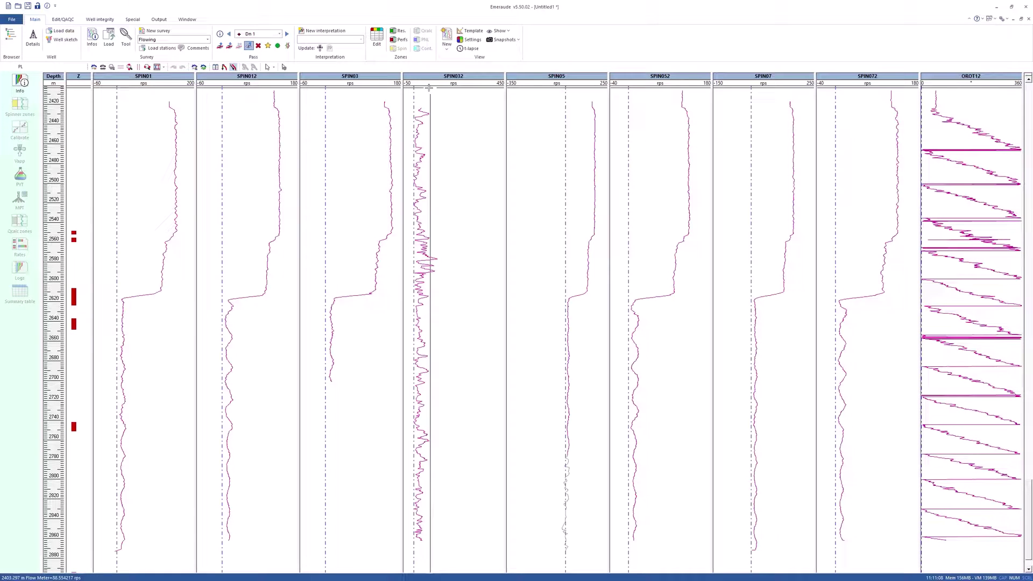
# Switch to the Dn 2 pass and enlarge the SPIN072 track
pyautogui.click(280, 34)
pyautogui.click(249, 69)
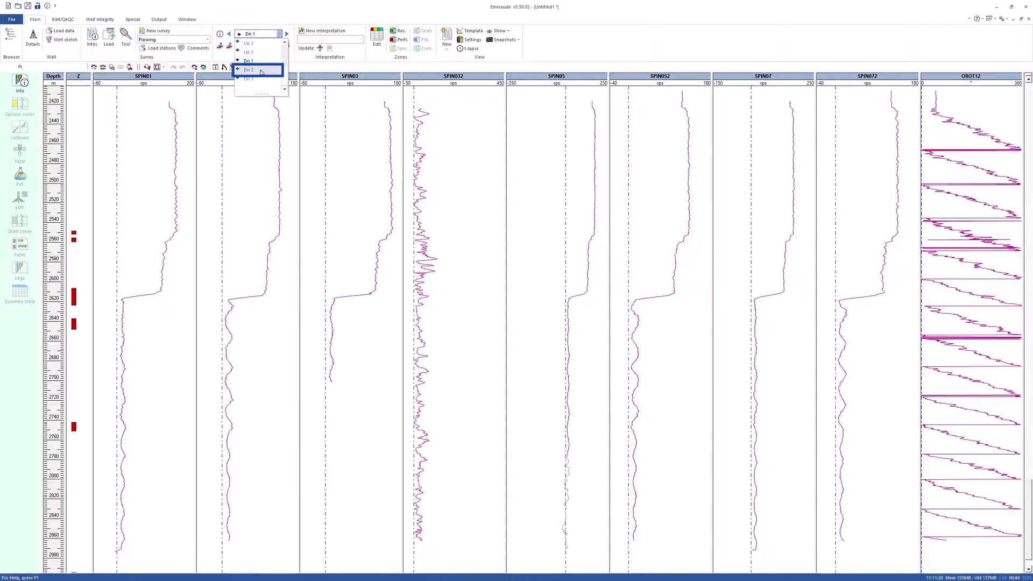
pyautogui.click(843, 94)
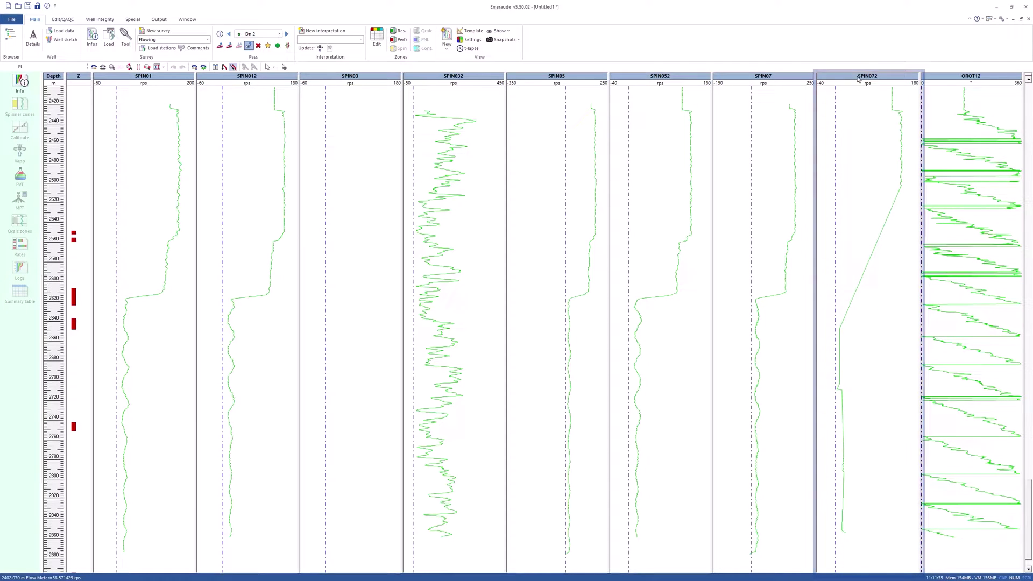
pyautogui.doubleClick(843, 94)
# Hide SPIN072 between 2492.82 and 2859.91 m and close the data browser
pyautogui.click(287, 45)
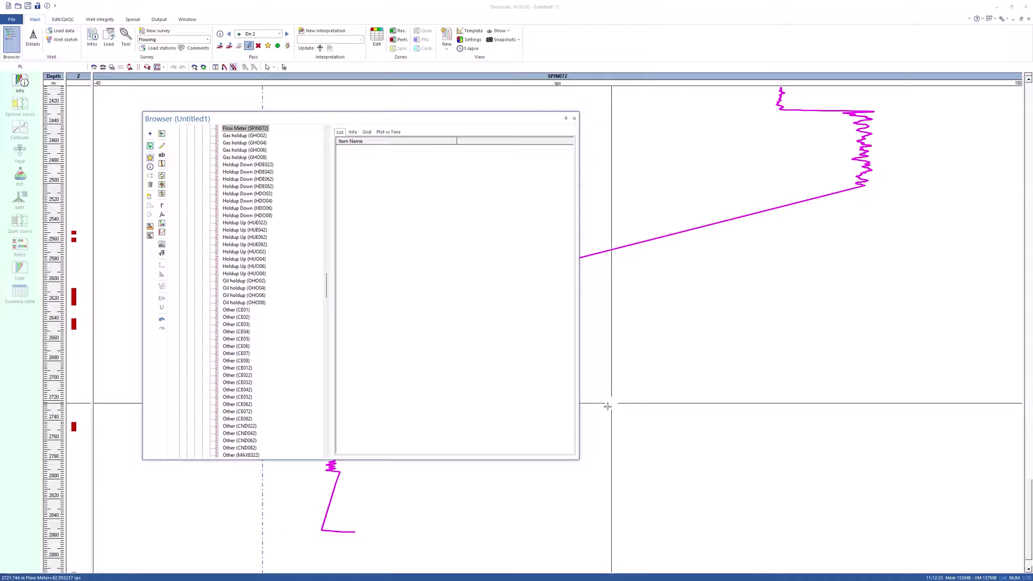
pyautogui.moveTo(578, 459); pyautogui.dragTo(440, 270)
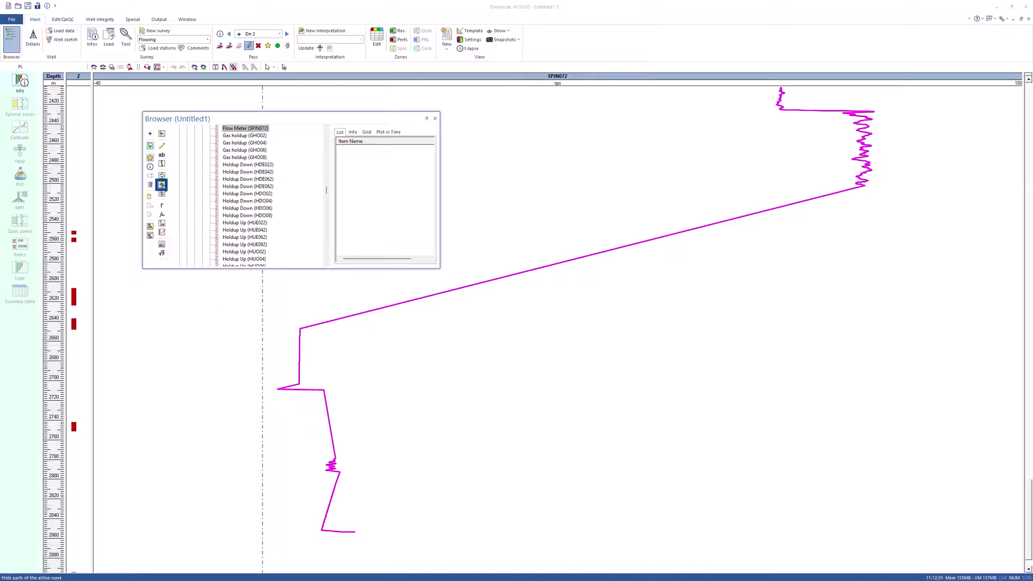
pyautogui.moveTo(811, 176); pyautogui.dragTo(821, 538)
pyautogui.click(682, 367)
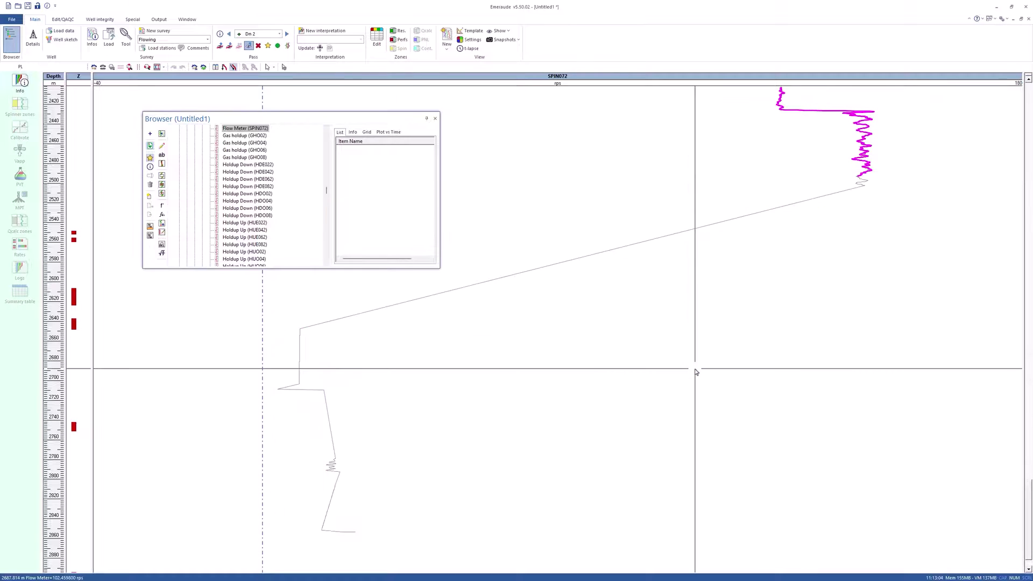
pyautogui.click(435, 119)
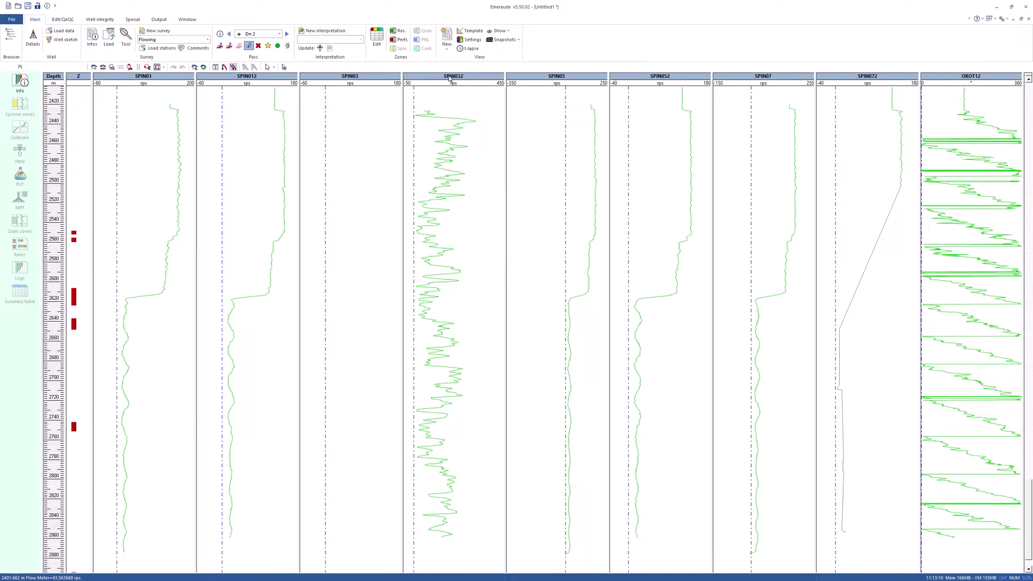
# Switch the display to the Up 2 pass and enlarge the SPIN052 track
pyautogui.click(281, 34)
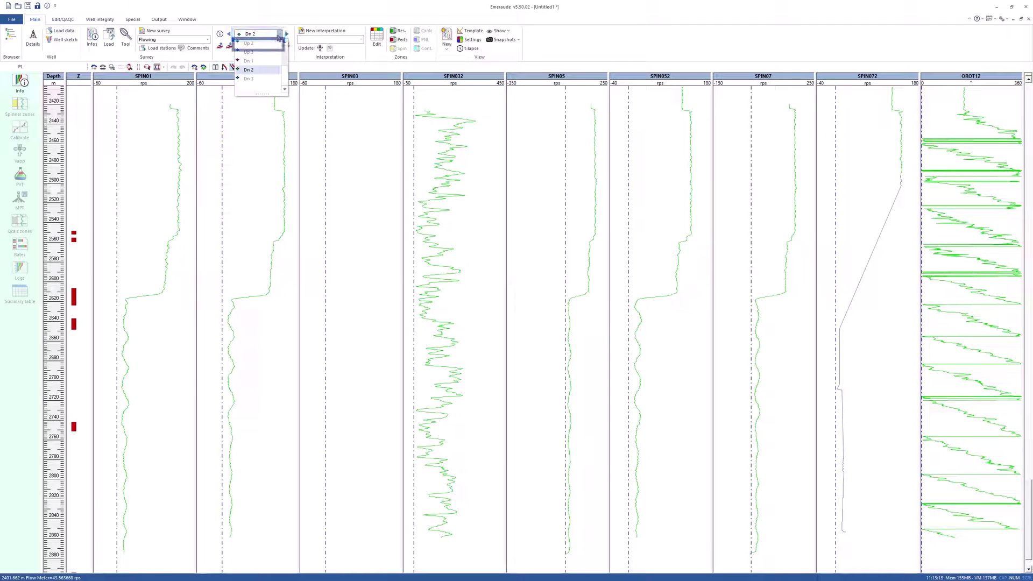
pyautogui.click(268, 47)
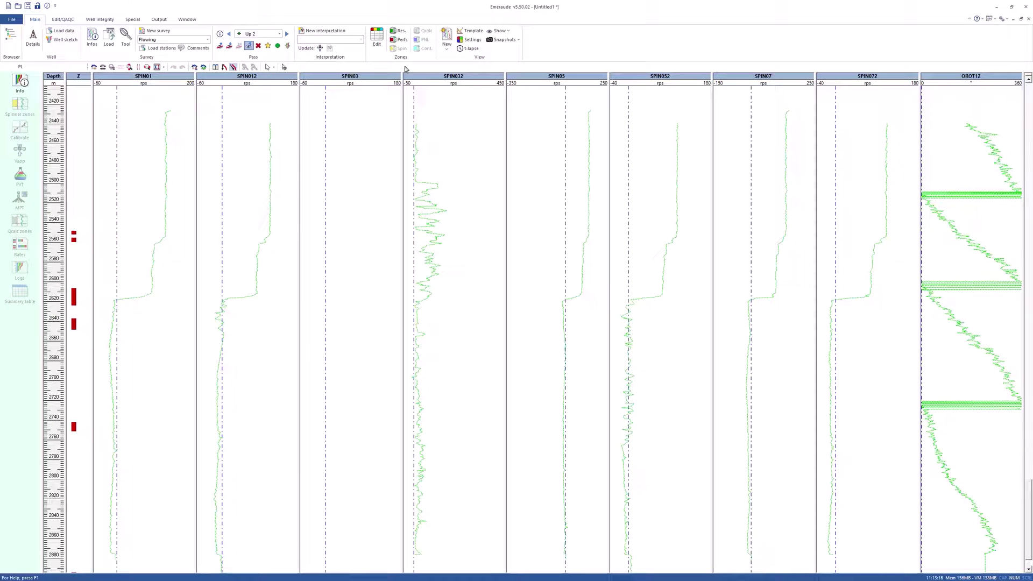
pyautogui.click(636, 84)
pyautogui.doubleClick(677, 79)
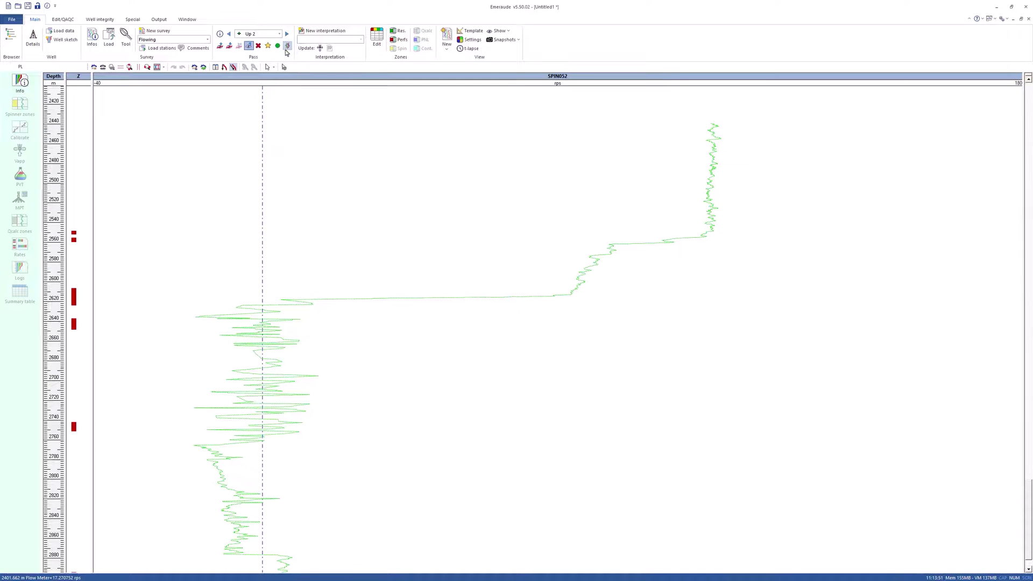
# Hide SPIN052 data from 2618.32 to 2765.89 m on both Up 2 and Up 3
pyautogui.doubleClick(326, 287)
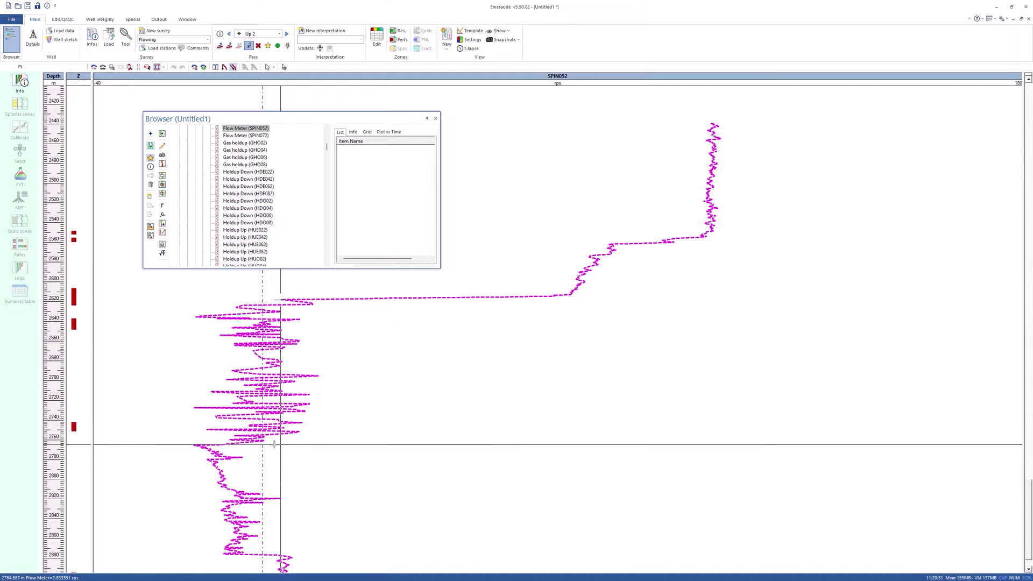
pyautogui.moveTo(274, 445); pyautogui.dragTo(274, 446)
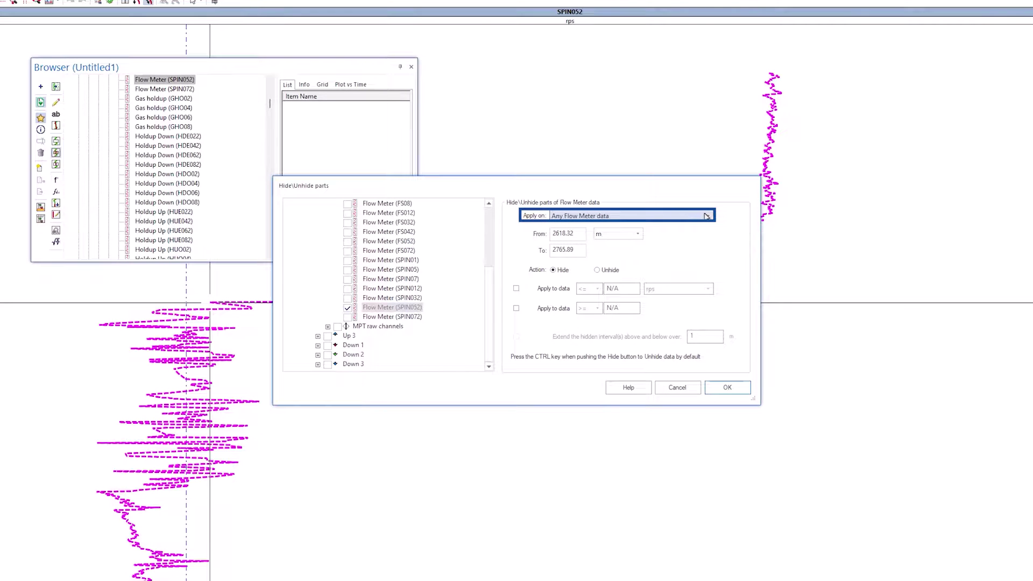
pyautogui.click(707, 215)
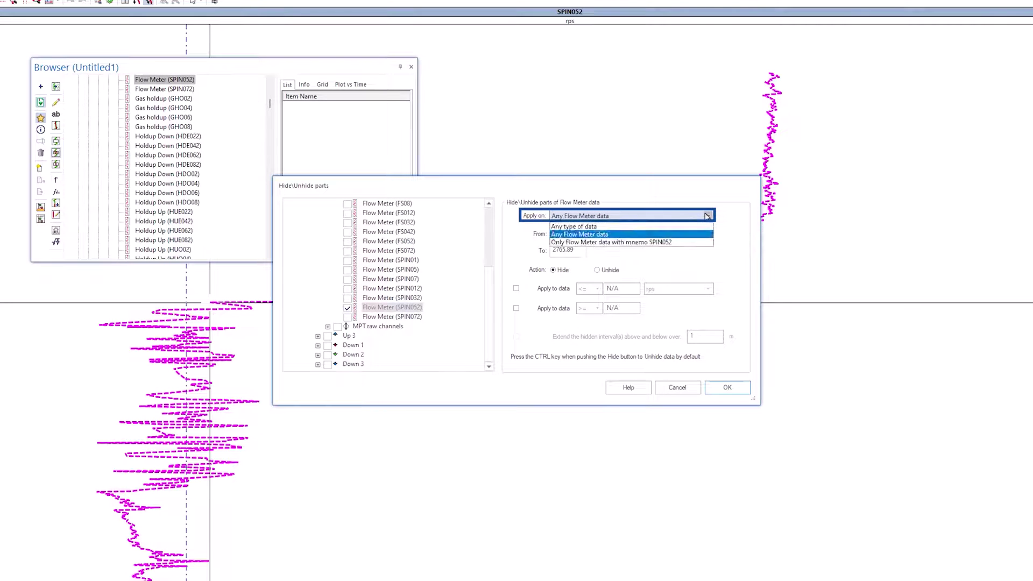
pyautogui.click(700, 243)
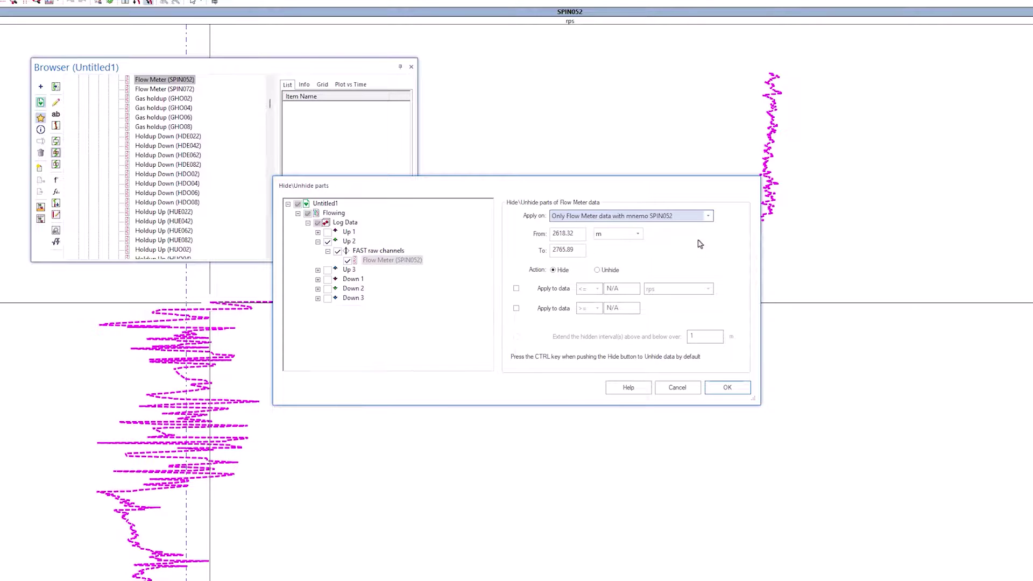
pyautogui.click(318, 270)
pyautogui.click(327, 280)
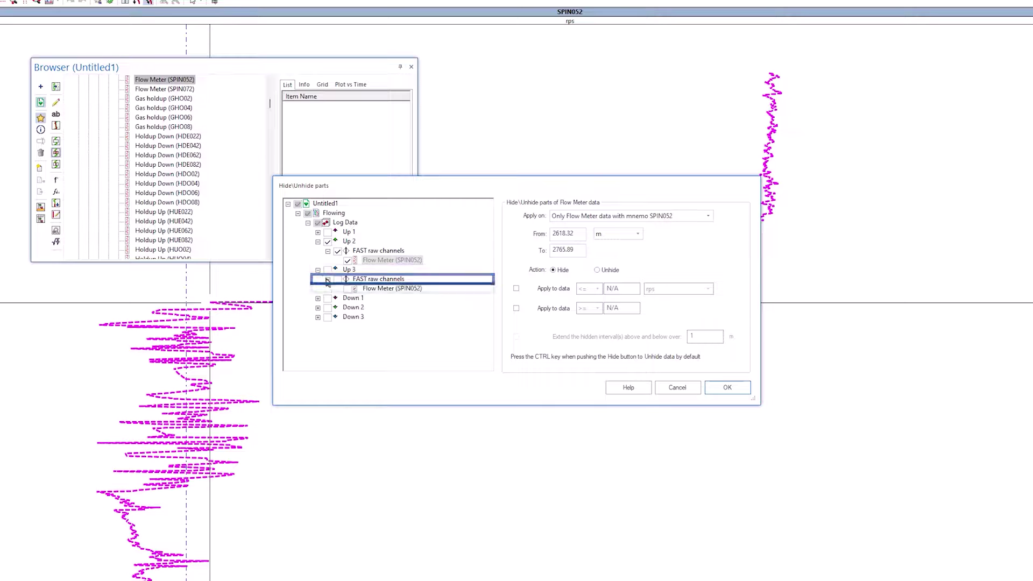
pyautogui.click(347, 289)
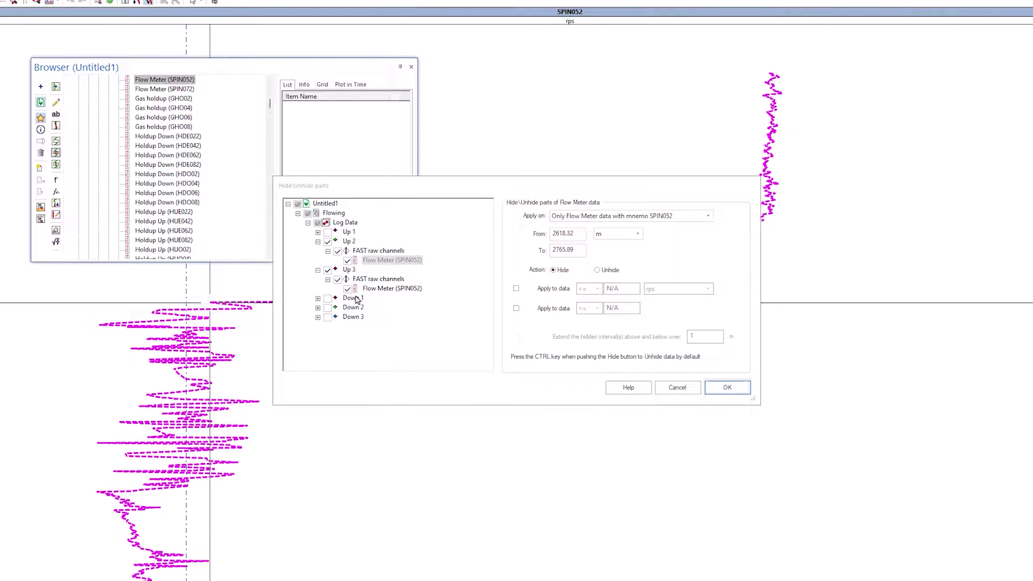
pyautogui.click(706, 387)
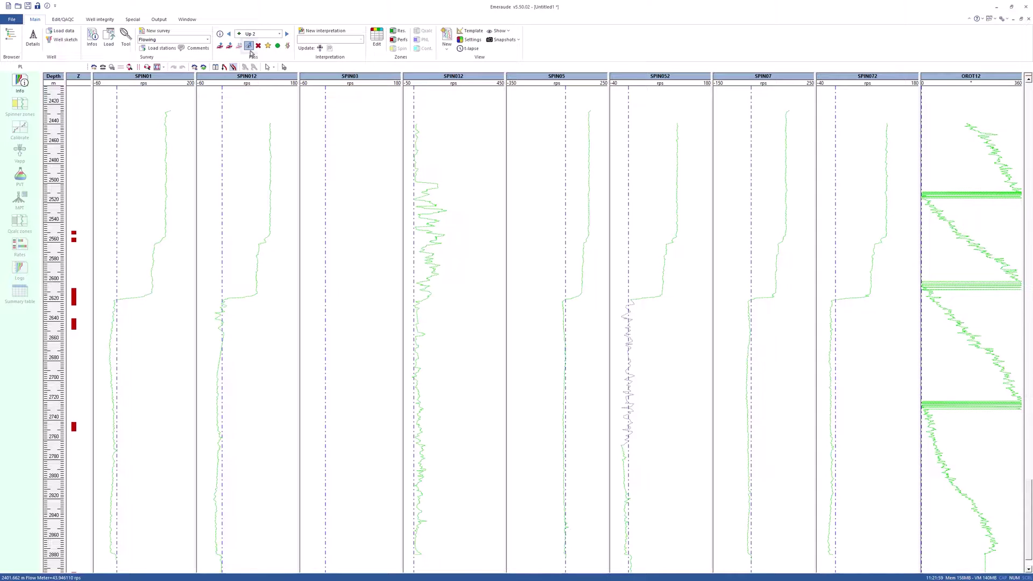
# Overlay curves from all passes and apply the 'iv - FAST (spin-rps)' image view template
pyautogui.click(248, 46)
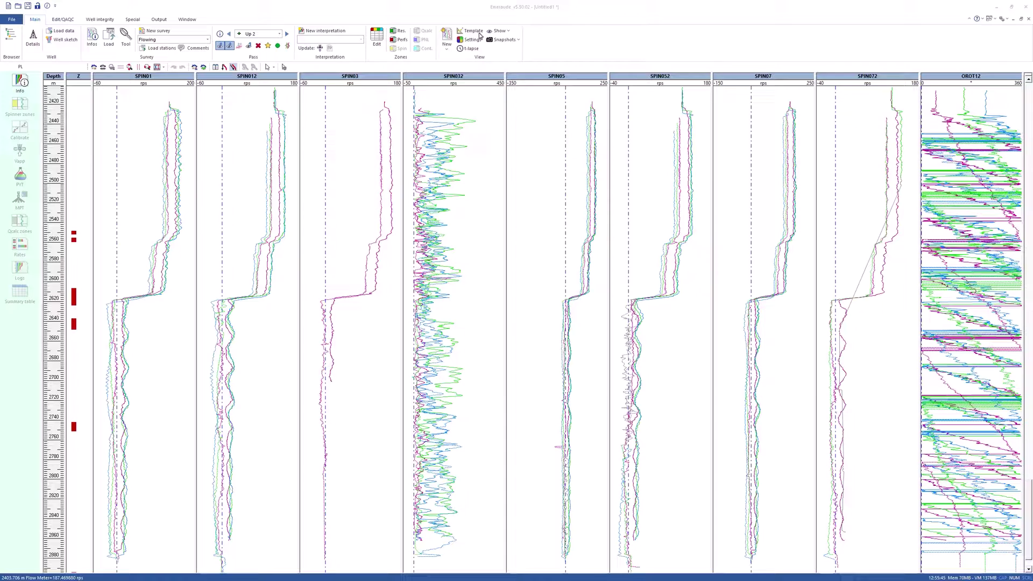
pyautogui.click(480, 34)
pyautogui.click(435, 139)
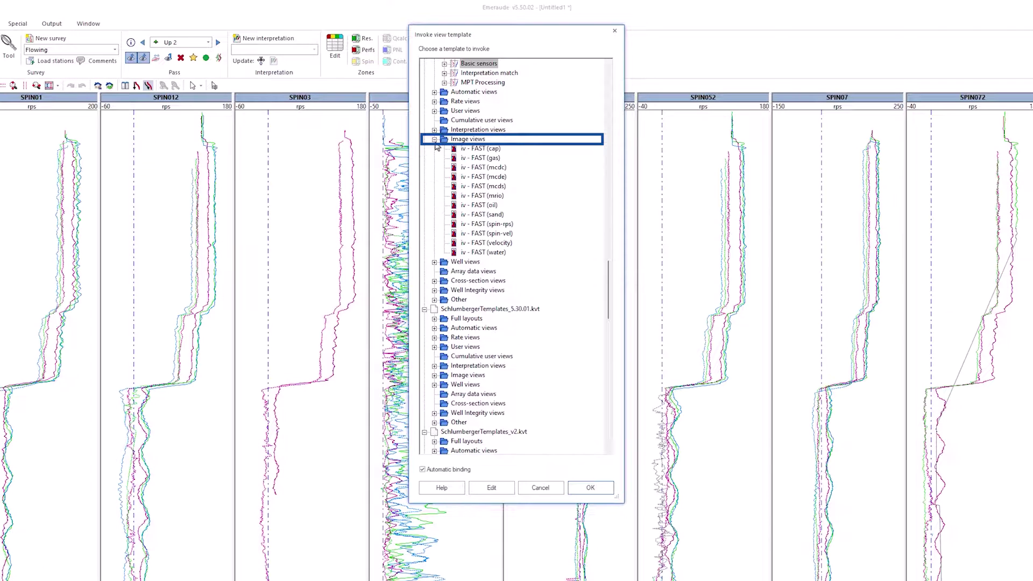
pyautogui.click(505, 224)
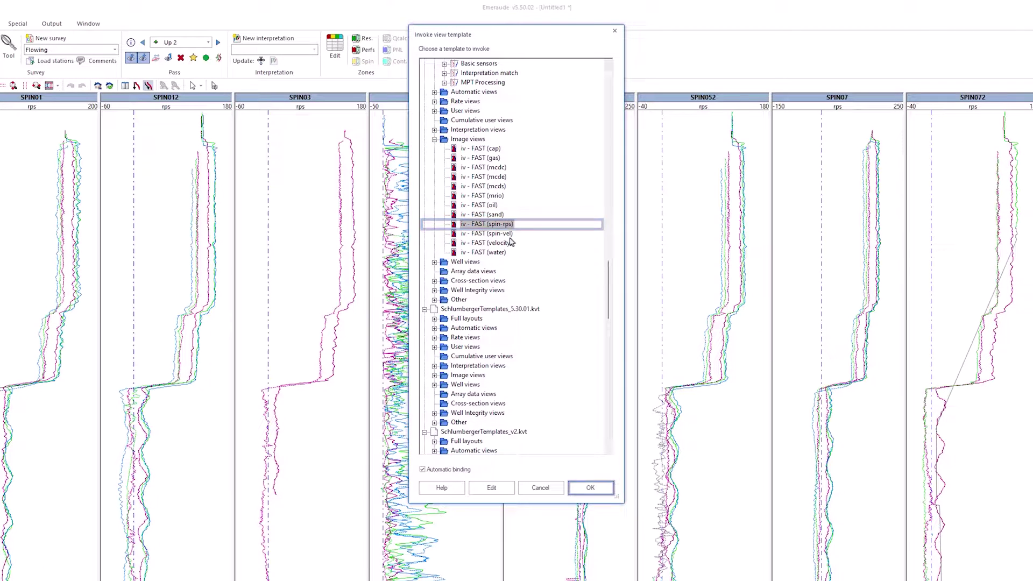
pyautogui.click(591, 488)
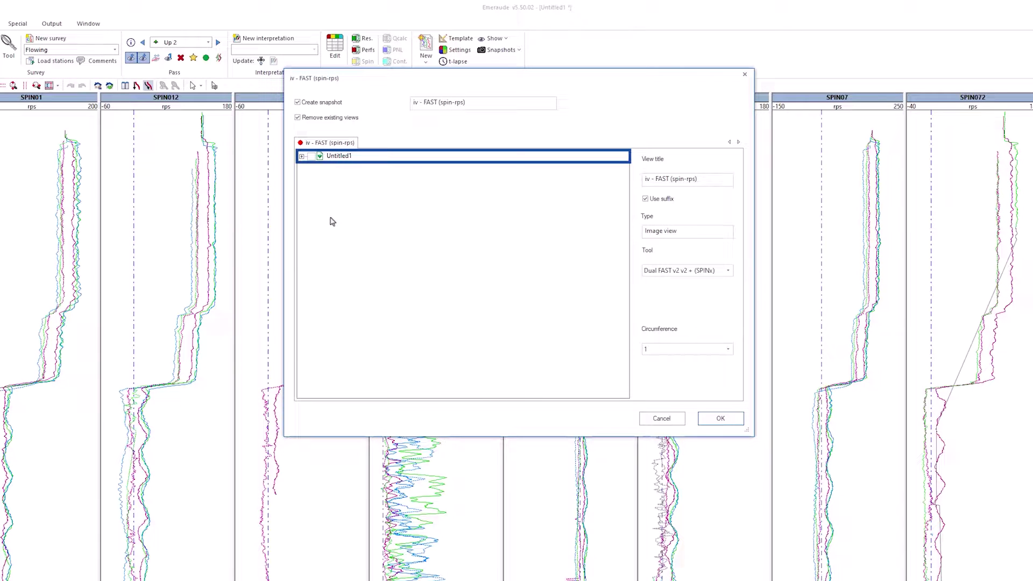
# Create image views for Up 1 and Down 1 with tool FAST (SPINx) and circumference 1
pyautogui.click(302, 157)
pyautogui.click(312, 165)
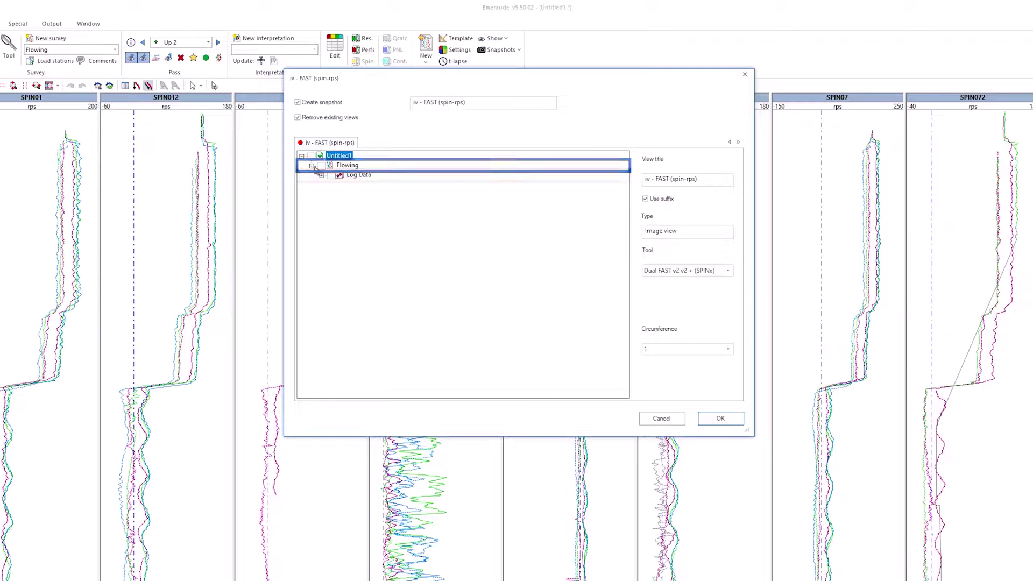
pyautogui.click(321, 175)
pyautogui.click(341, 184)
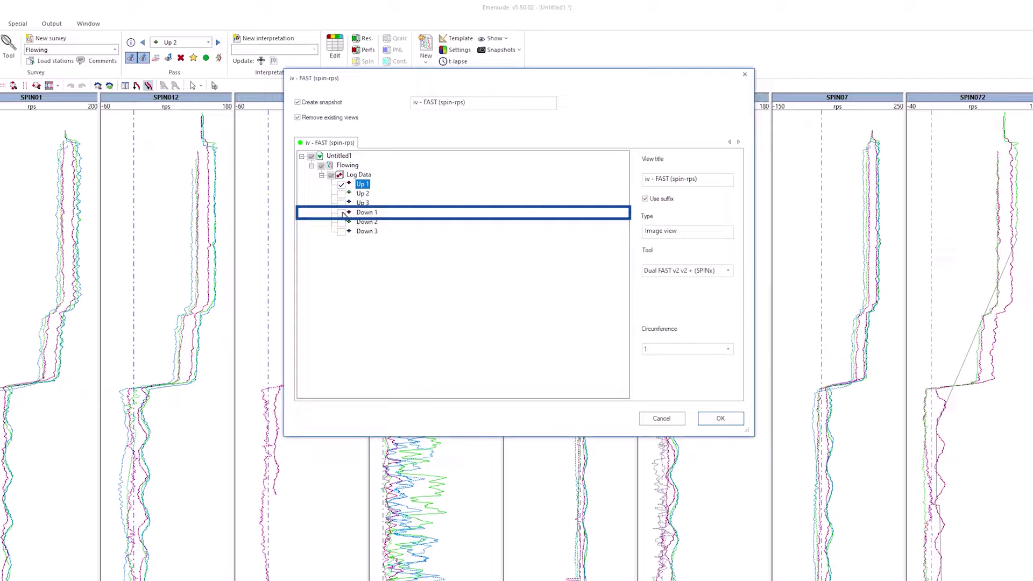
pyautogui.click(342, 213)
pyautogui.click(728, 270)
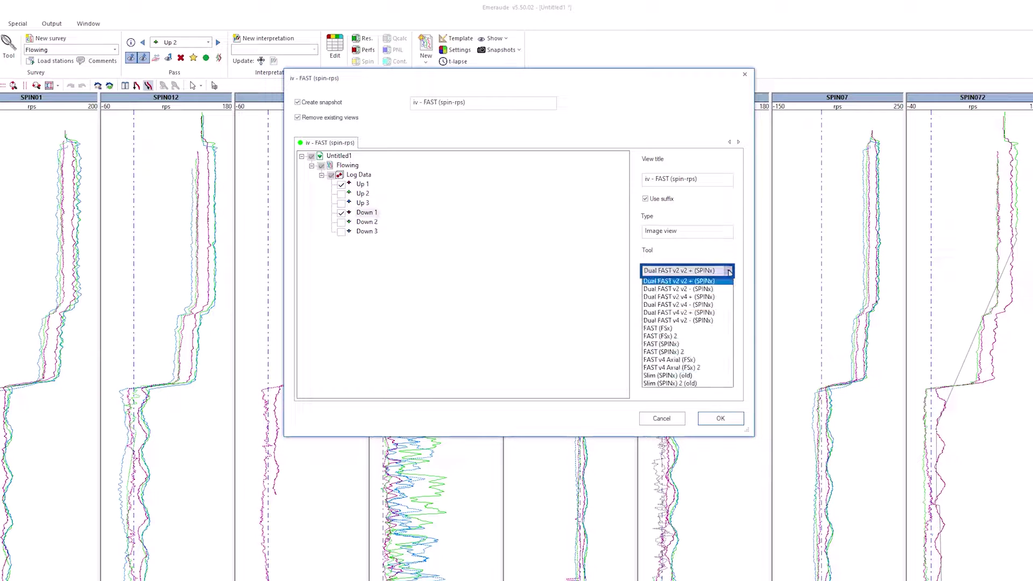
pyautogui.click(697, 344)
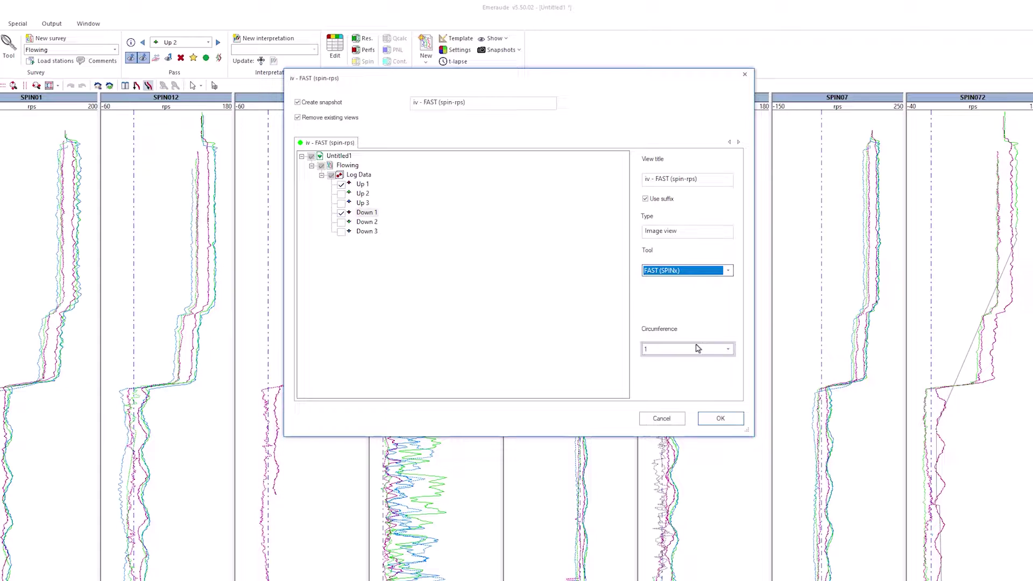
pyautogui.click(697, 350)
pyautogui.click(697, 359)
pyautogui.click(721, 418)
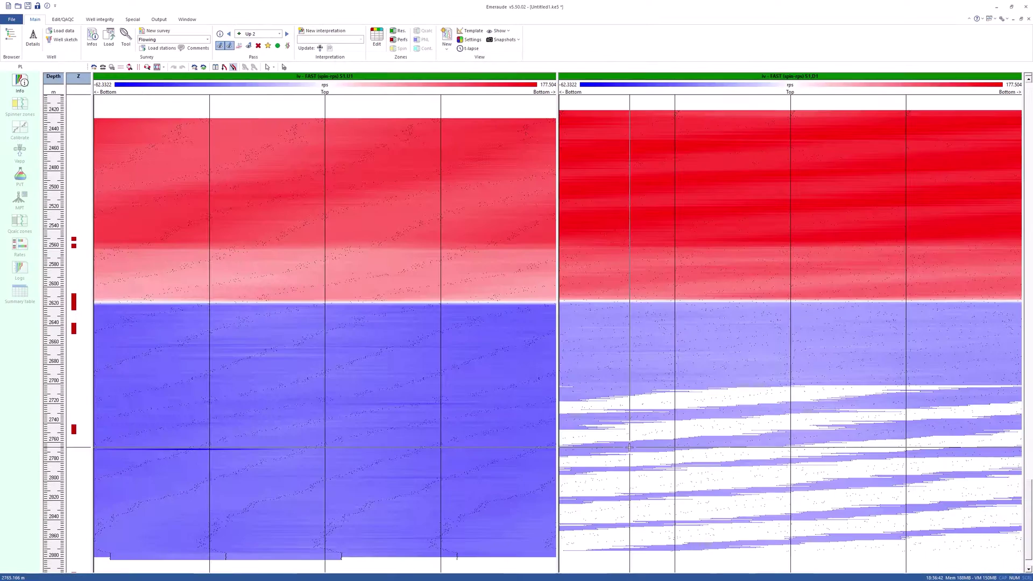
# Set the FAST spinner image view colour scale to run from -5 to 0 rps
pyautogui.rightClick(477, 326)
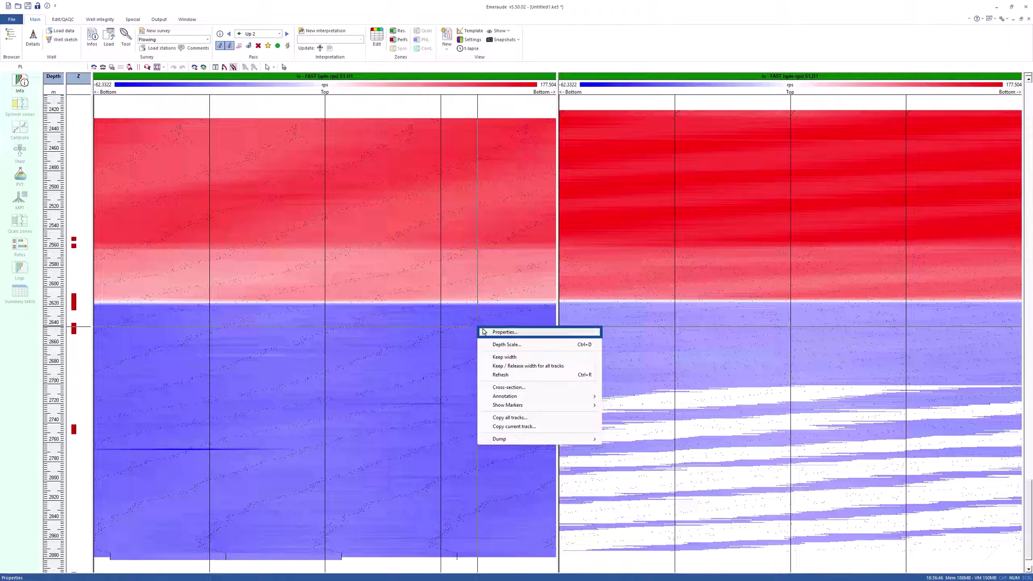
pyautogui.click(499, 333)
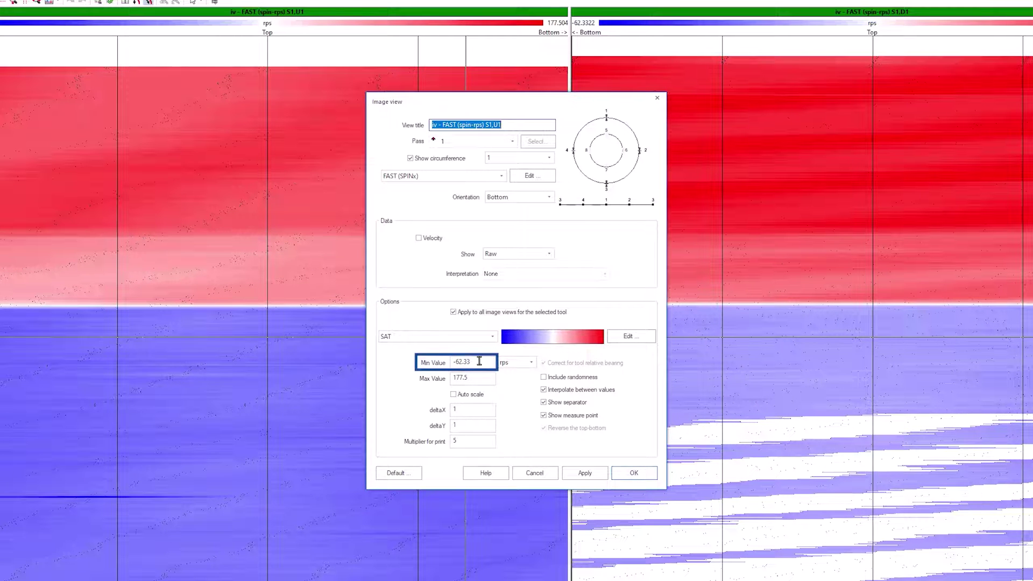
pyautogui.moveTo(479, 362); pyautogui.dragTo(451, 377)
pyautogui.write('5')
pyautogui.write('0')
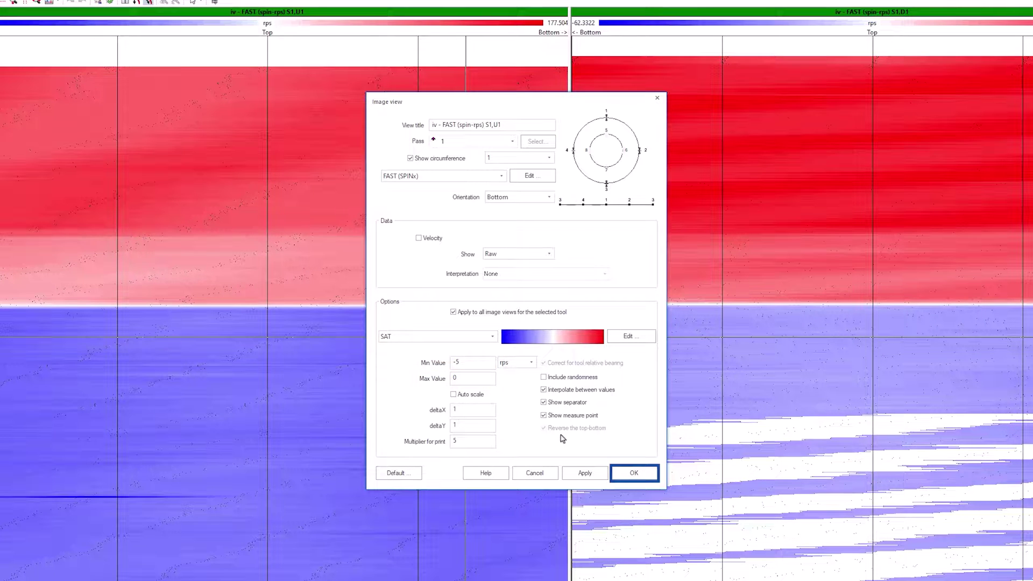
pyautogui.click(625, 472)
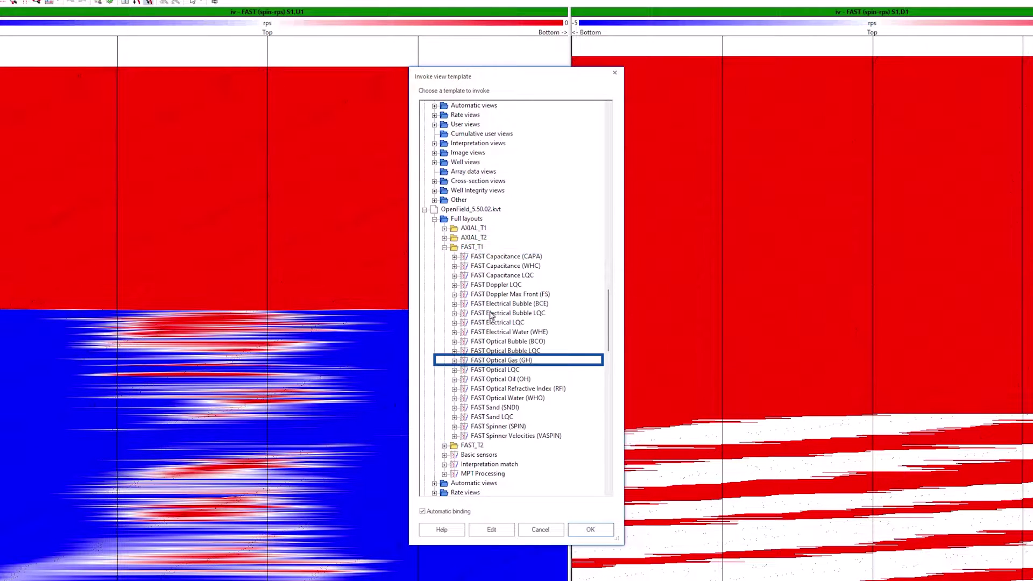
# Load the FAST Optical Gas (GH) layout and select the GHO02 track
pyautogui.click(513, 361)
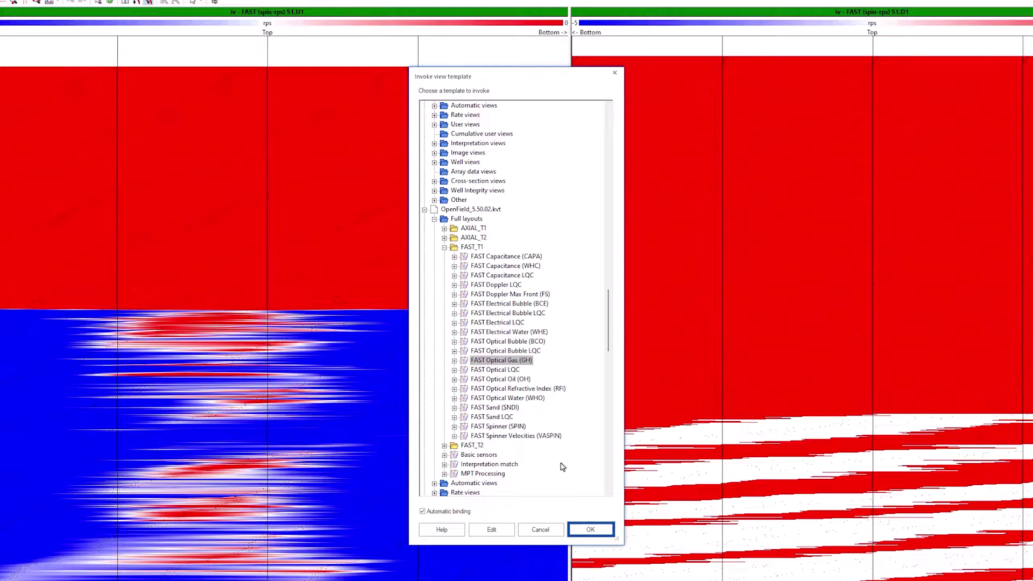
pyautogui.click(590, 529)
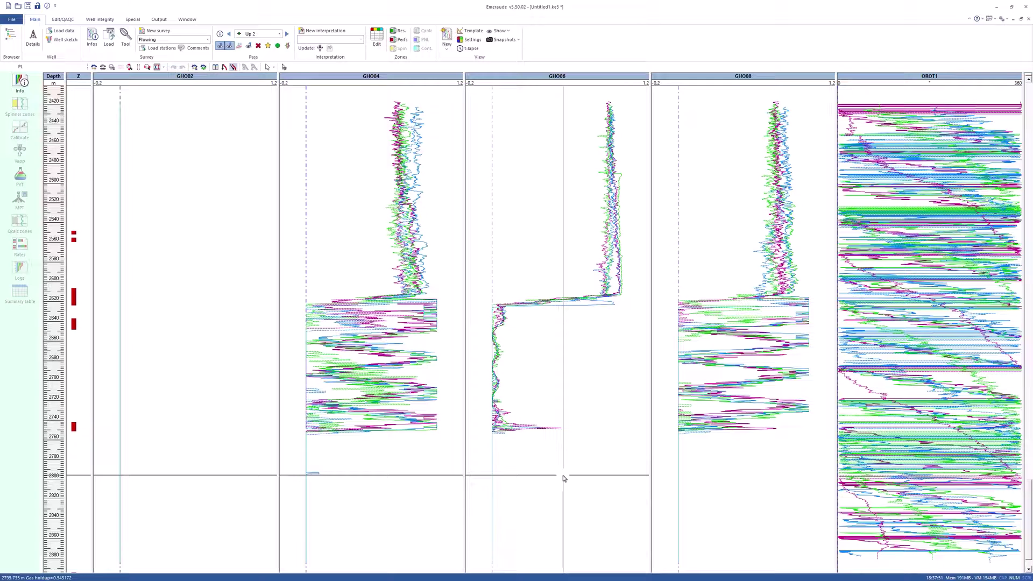
pyautogui.click(204, 346)
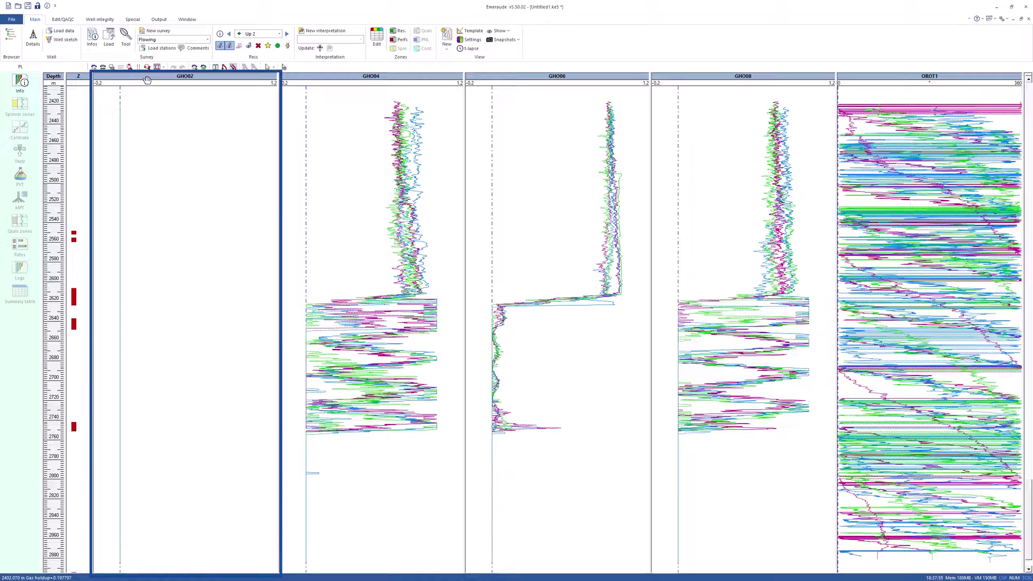
# Set probe OHO02 to Ignore in the FAST multiple-probe settings, then select FAST (WHOx)
pyautogui.click(129, 47)
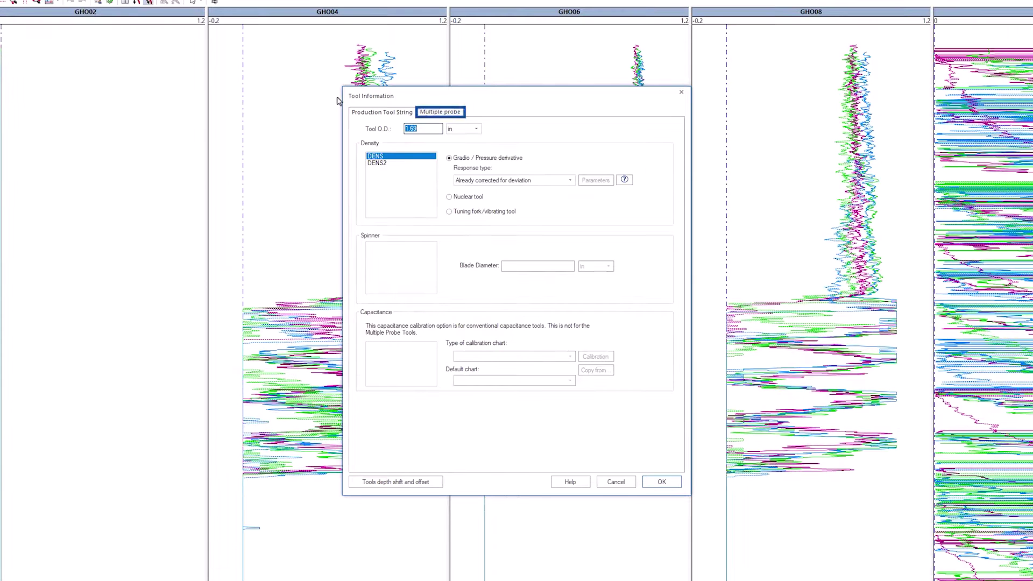
pyautogui.click(452, 154)
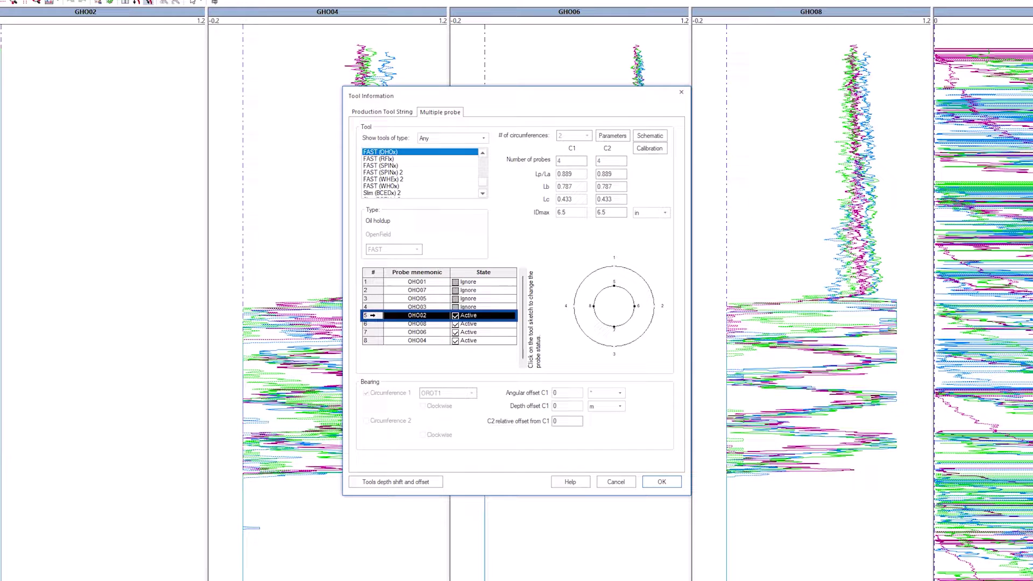
pyautogui.click(456, 316)
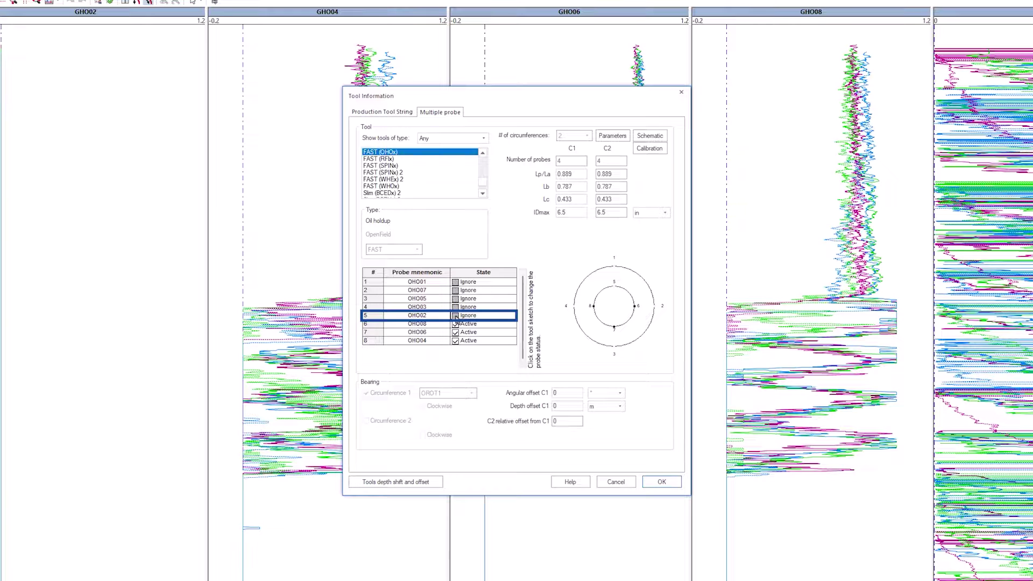
pyautogui.click(393, 188)
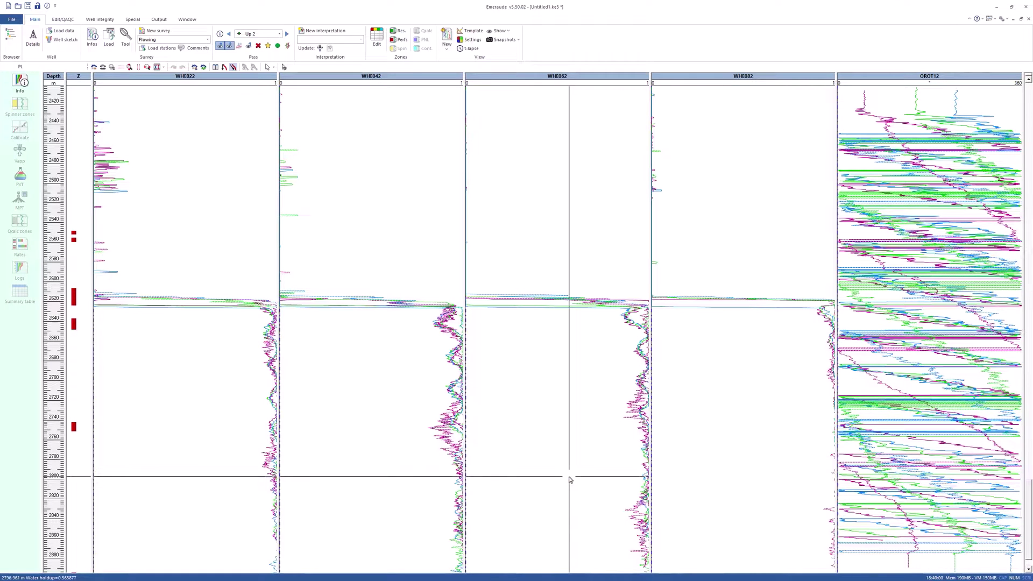
# Show the DENS track before OROT12 and give it a -0.2 to 1.2 g/cc scale
pyautogui.click(498, 31)
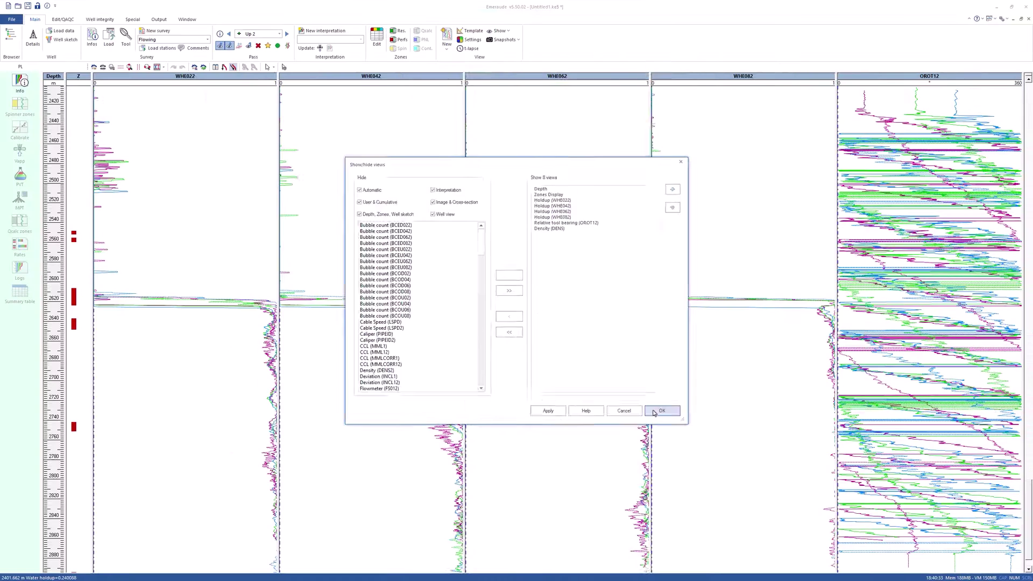
pyautogui.click(654, 411)
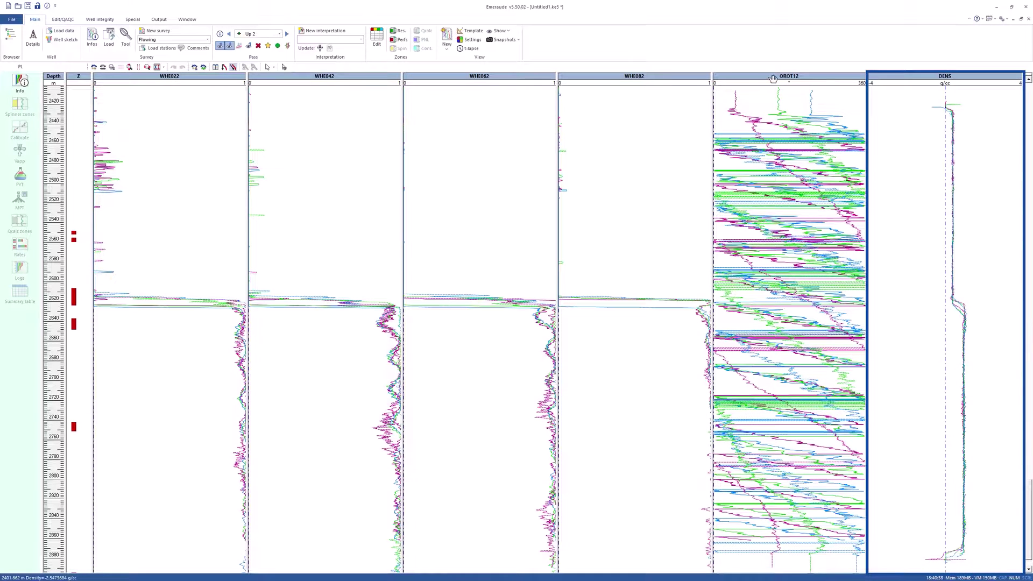
pyautogui.moveTo(773, 79); pyautogui.dragTo(942, 80)
pyautogui.rightClick(746, 181)
pyautogui.click(758, 209)
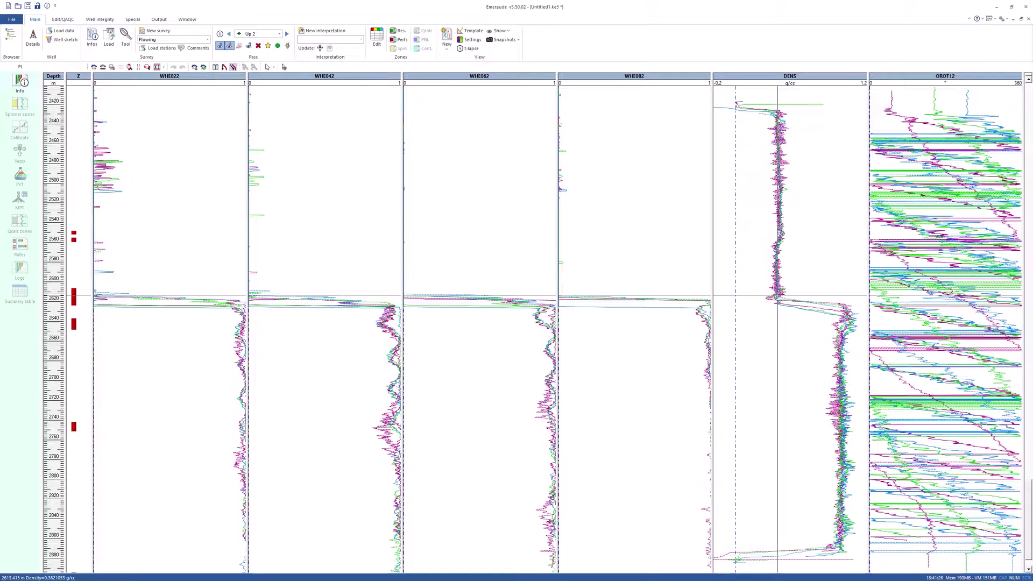
# Create Interpretation # 1 with the PRESS pressure reference channel averaged over passes
pyautogui.click(329, 32)
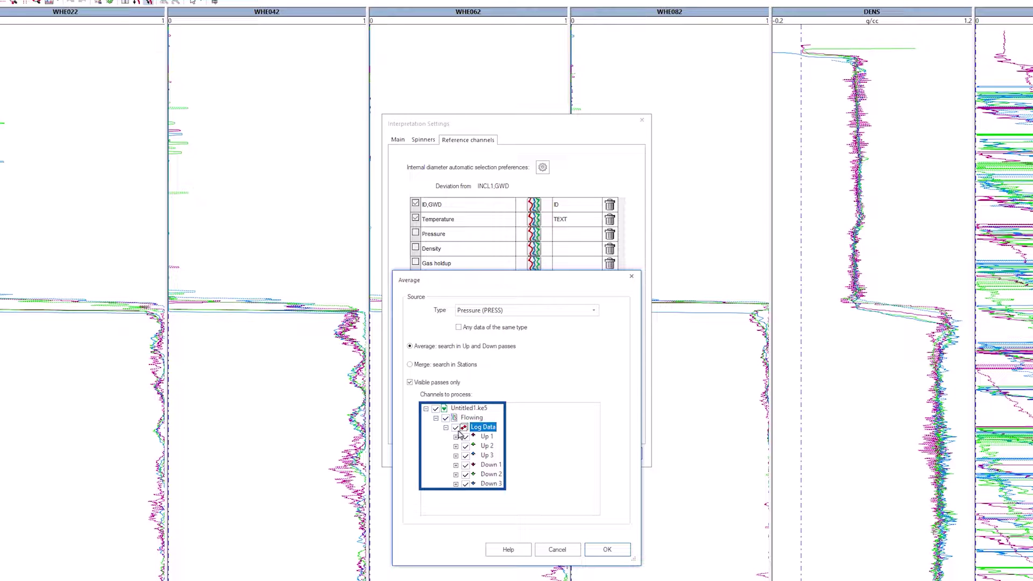
pyautogui.click(592, 549)
# Accept the interpretation settings and add a 2450–2480 m calibration zone
pyautogui.click(620, 453)
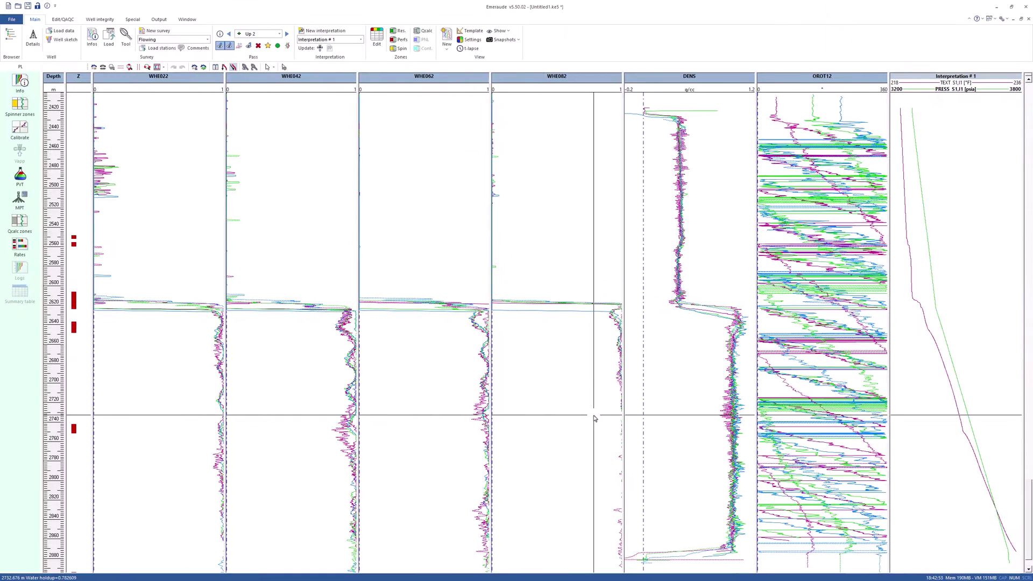
pyautogui.click(377, 38)
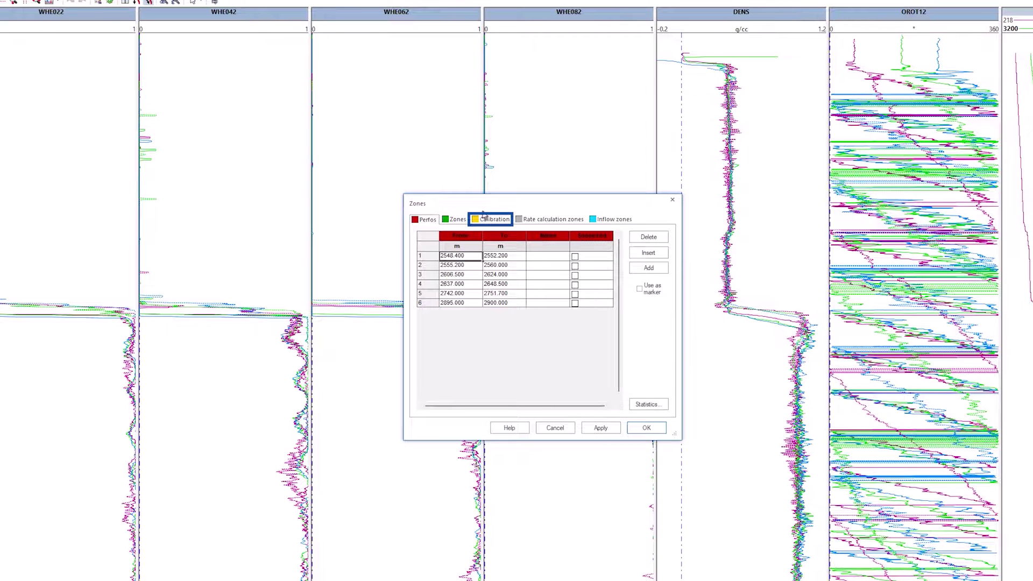
pyautogui.click(488, 221)
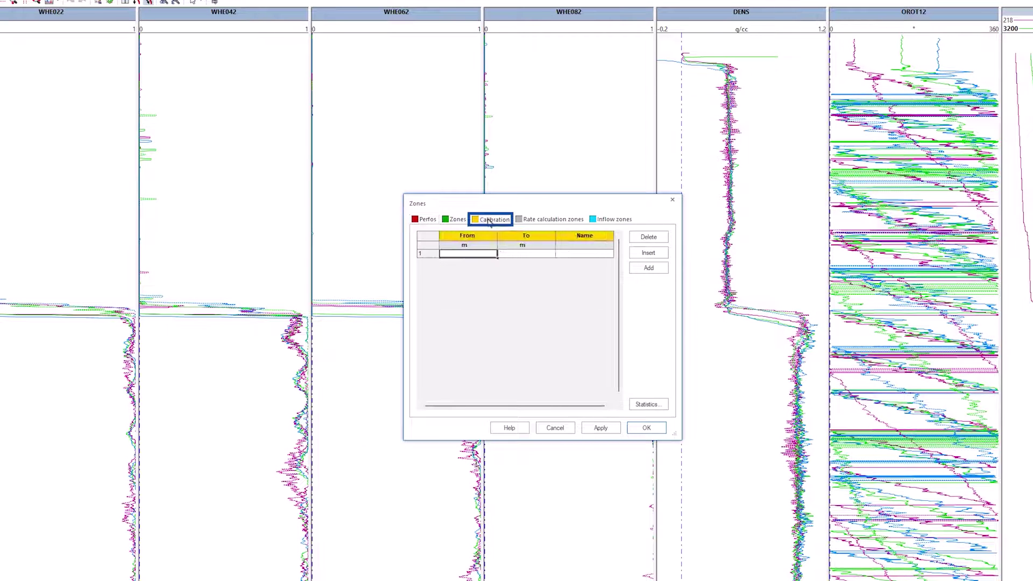
pyautogui.press('Tab')
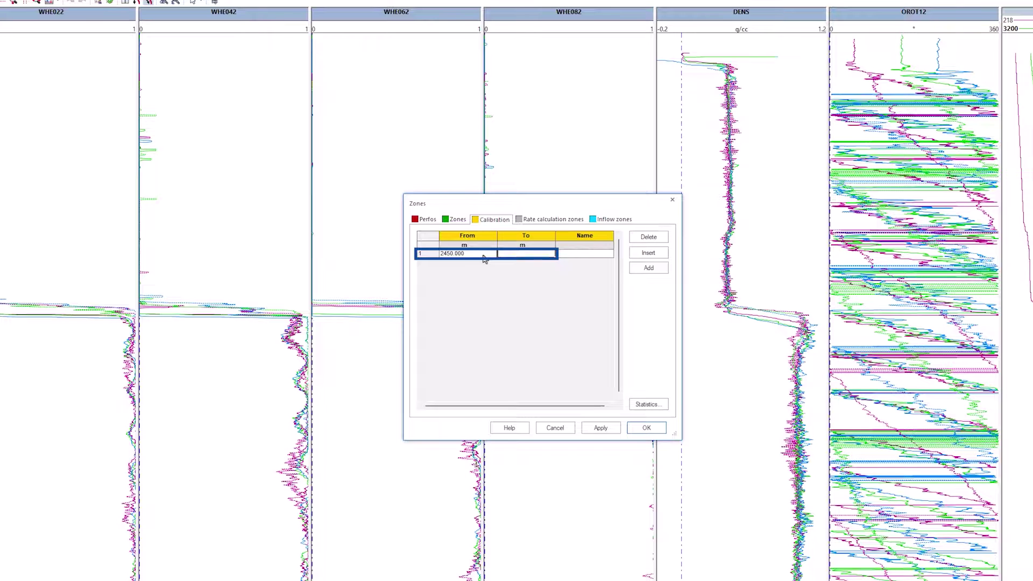
pyautogui.write('2480')
pyautogui.press('Return')
# Add a 2810–2830 m calibration zone, then drag the zone edges to about 2612 m and 2620 m
pyautogui.write('28')
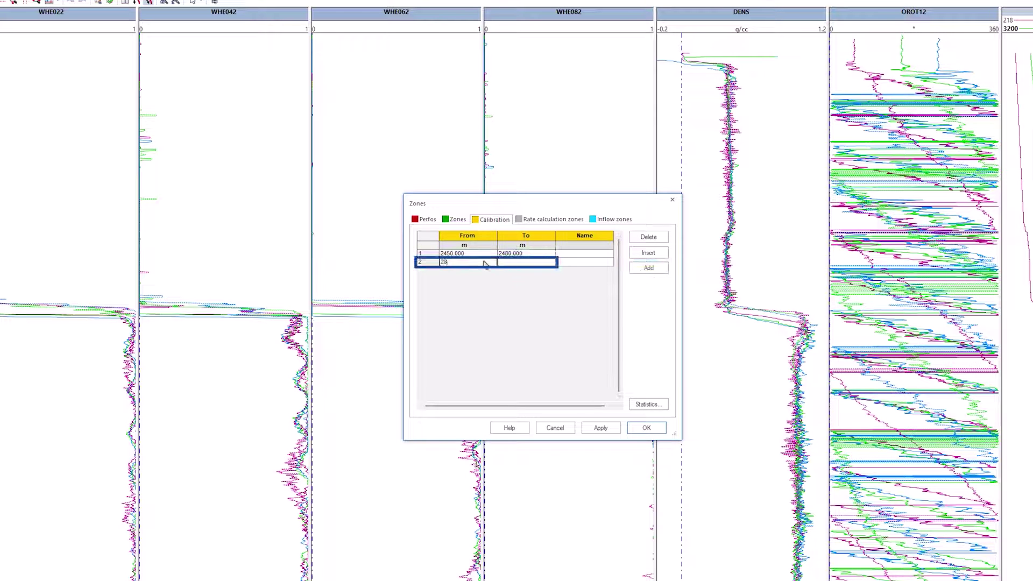
pyautogui.write('10')
pyautogui.press('Tab')
pyautogui.write('2830')
pyautogui.click(646, 427)
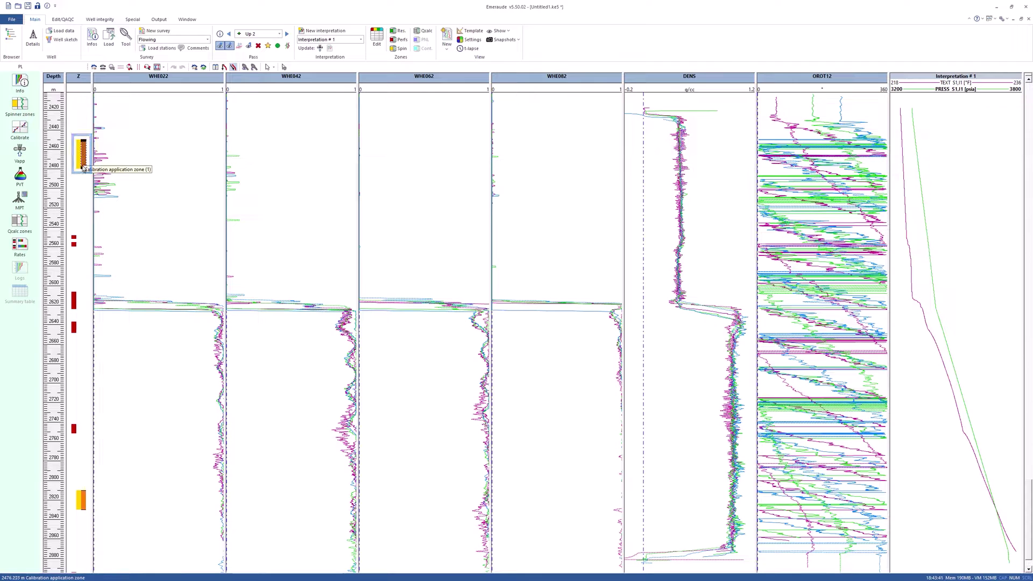
pyautogui.moveTo(83, 168); pyautogui.dragTo(84, 292)
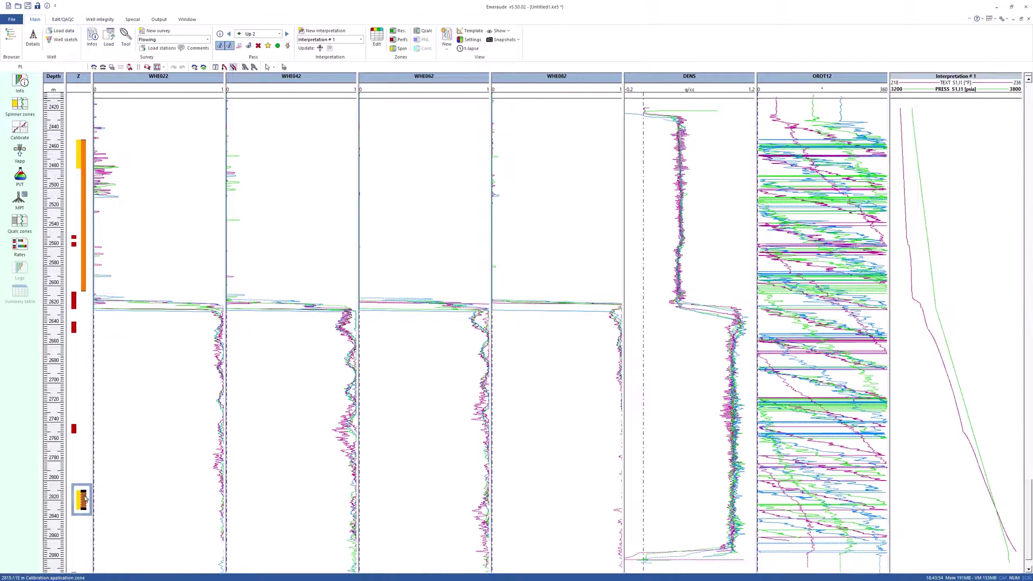
pyautogui.moveTo(82, 488); pyautogui.dragTo(83, 306)
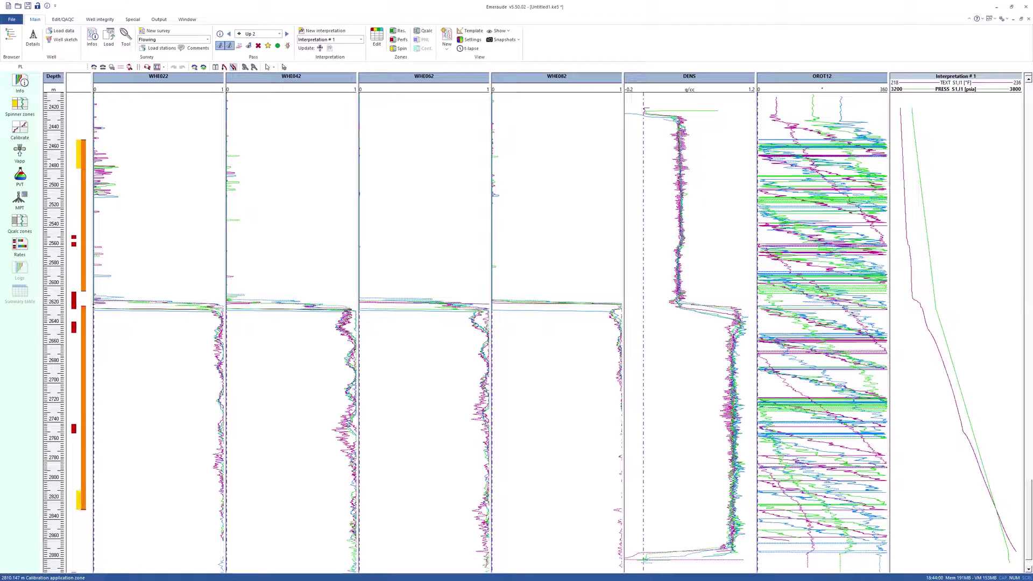
# Calibrate the spinners in Mode 1 with thresholds of 1 and -1 m/min, reviewing all-zone results
pyautogui.click(21, 128)
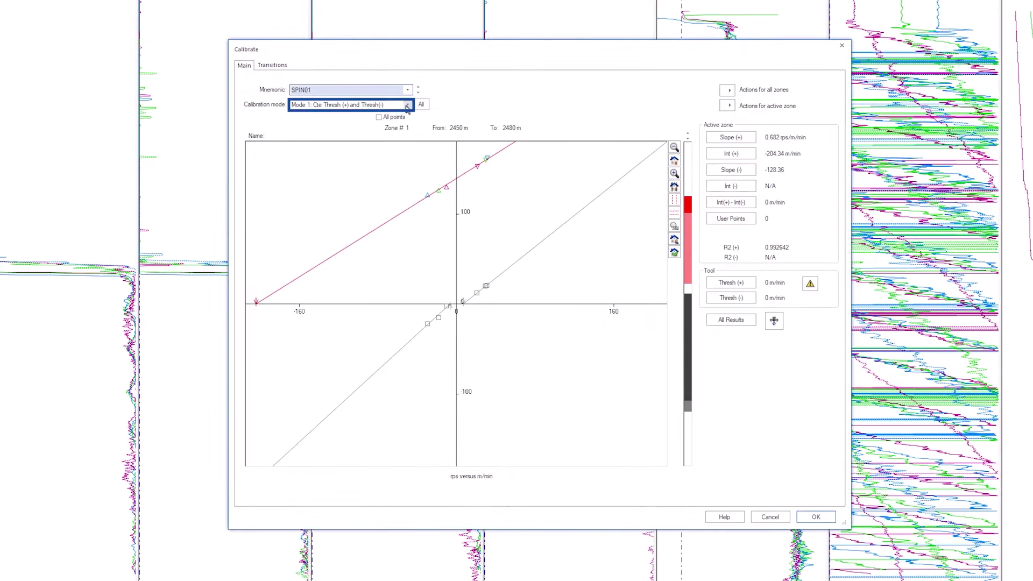
pyautogui.click(408, 105)
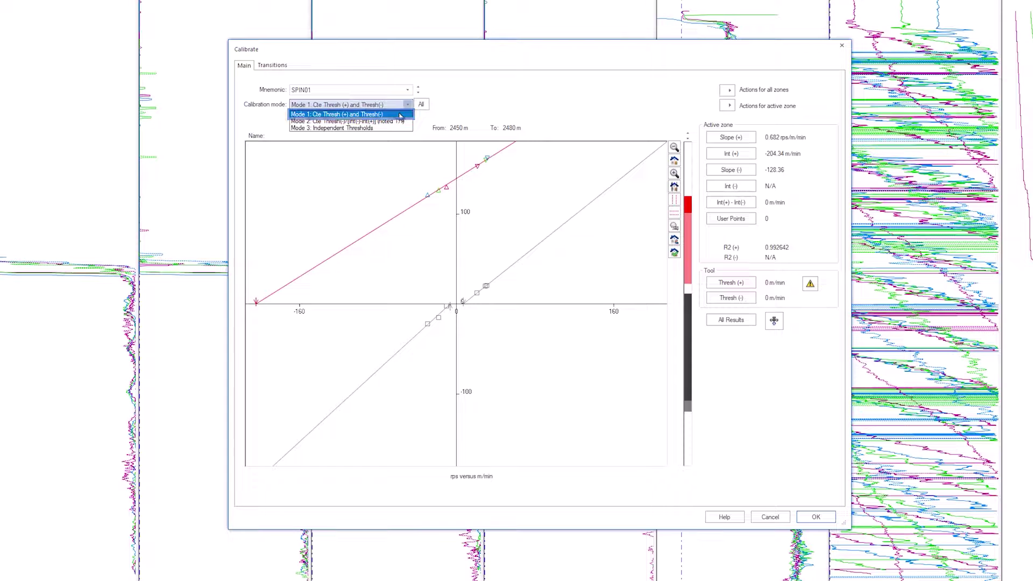
pyautogui.click(401, 114)
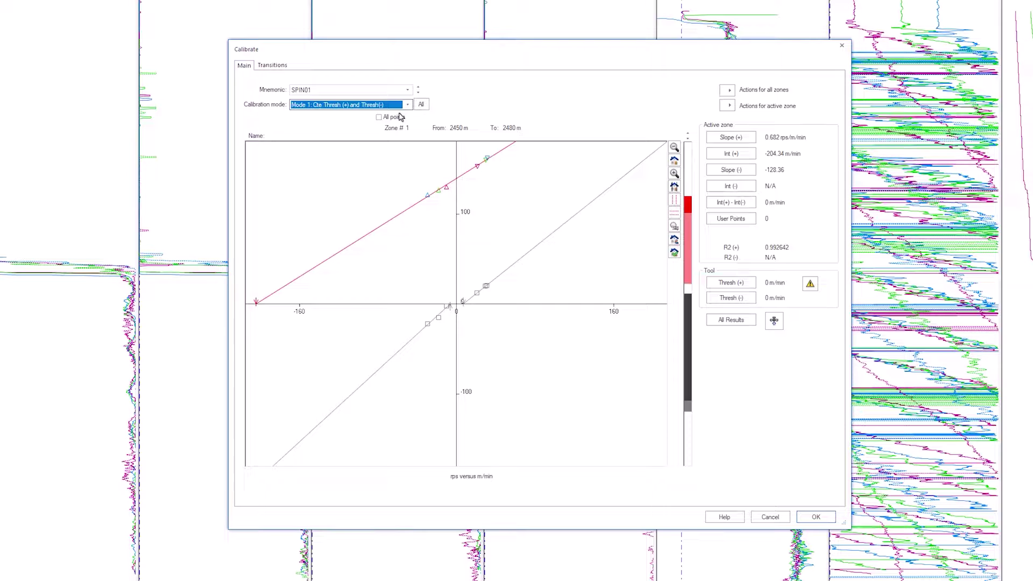
pyautogui.click(730, 320)
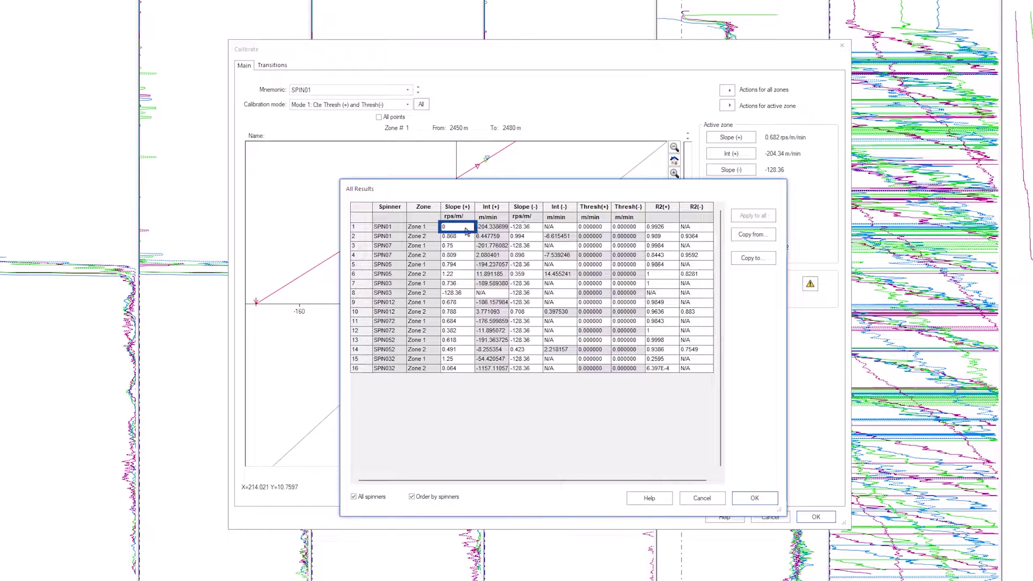
pyautogui.press('Return')
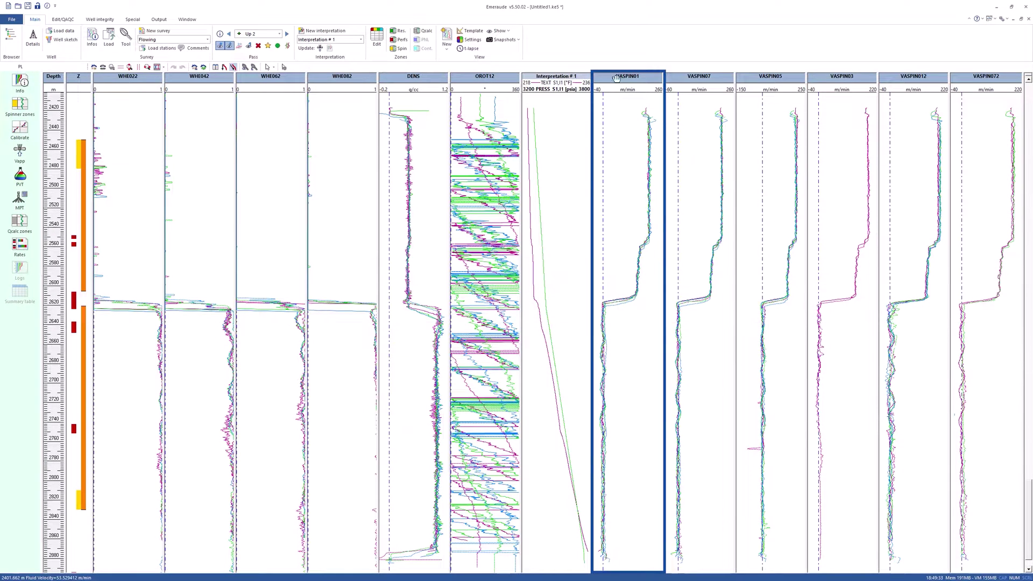
# Enlarge VASPIN01 and show all the VASPIN velocity tracks
pyautogui.doubleClick(616, 78)
pyautogui.click(500, 33)
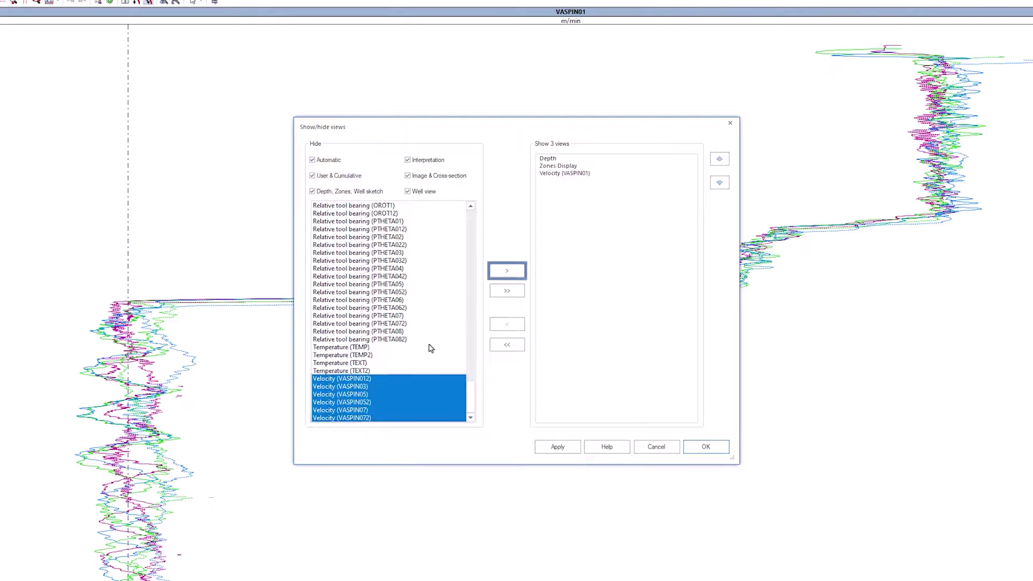
pyautogui.click(507, 271)
pyautogui.press('Return')
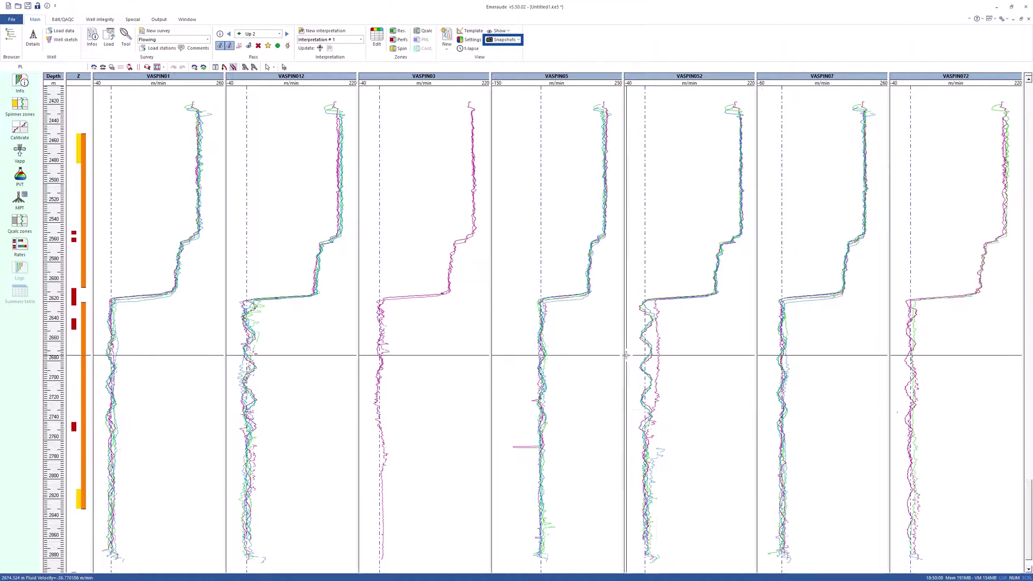
# Save the current layout as a new snapshot named 'VASPIN'
pyautogui.click(504, 40)
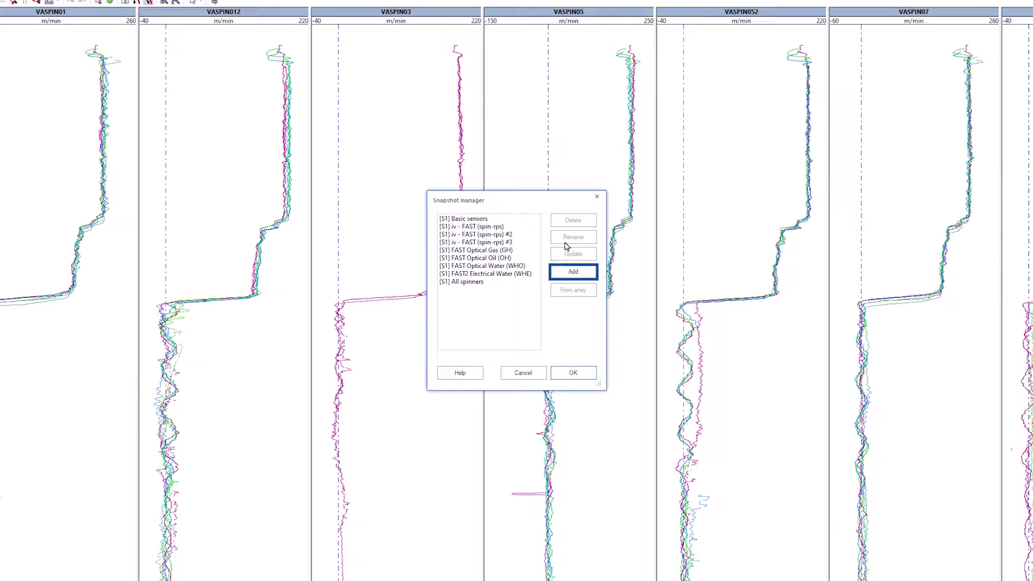
pyautogui.click(568, 270)
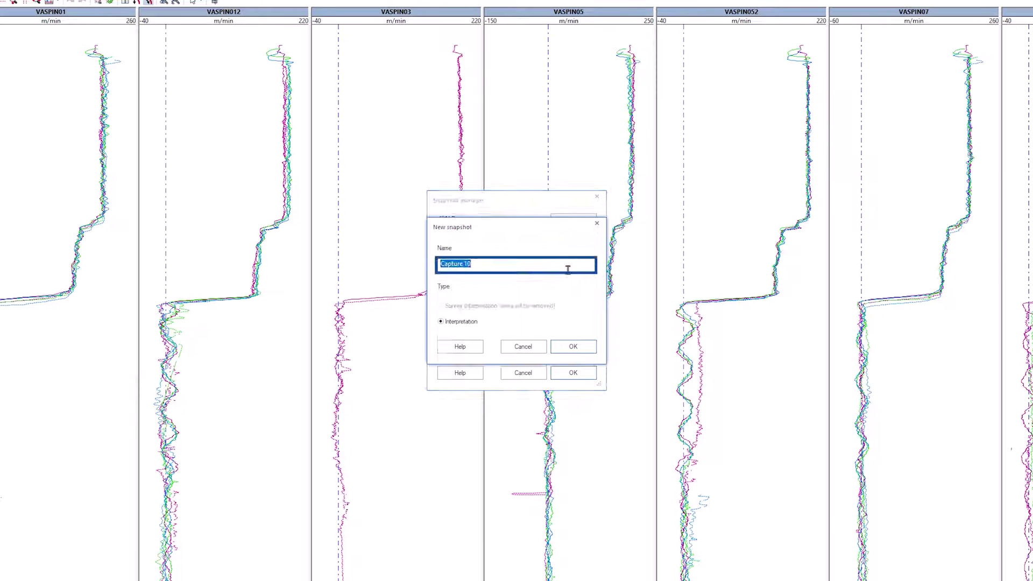
pyautogui.write('VASPIN')
pyautogui.click(581, 346)
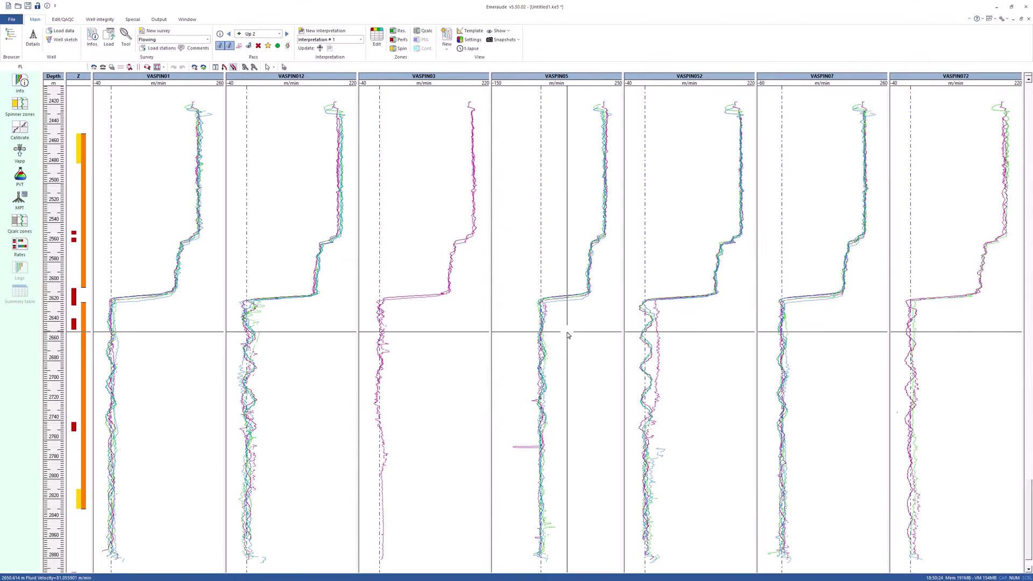
pyautogui.click(20, 175)
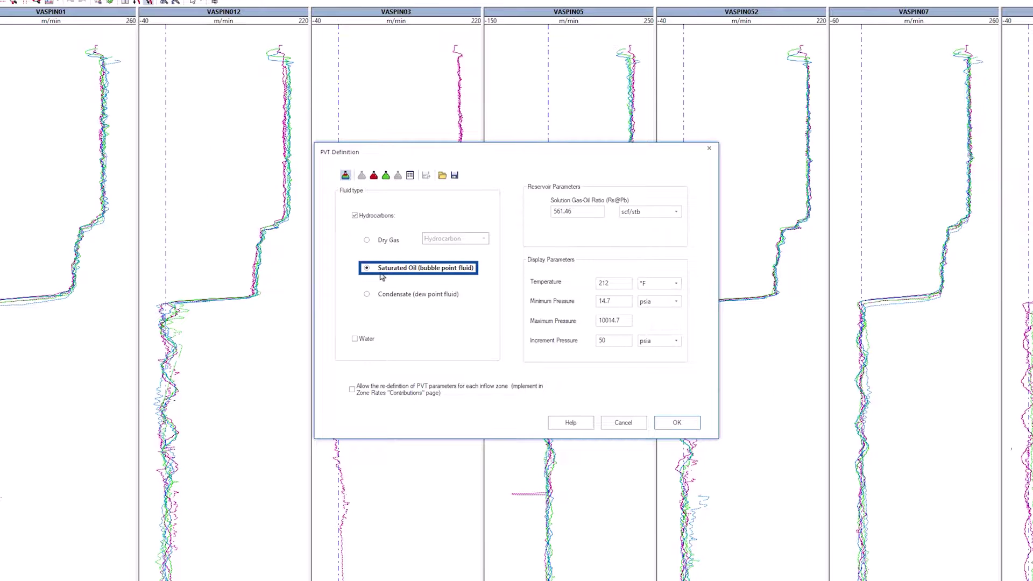
pyautogui.click(358, 330)
pyautogui.click(361, 175)
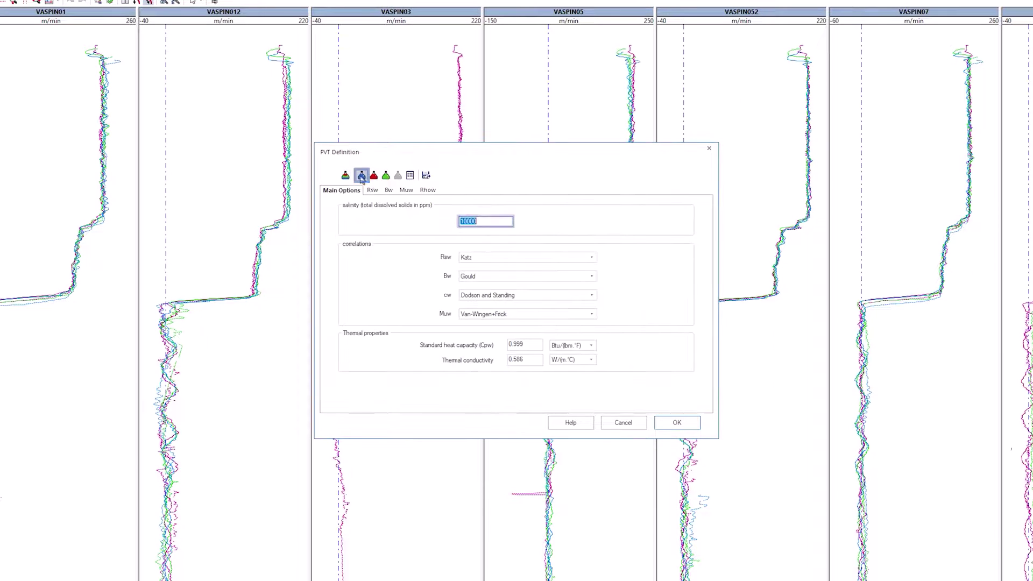
pyautogui.doubleClick(481, 221)
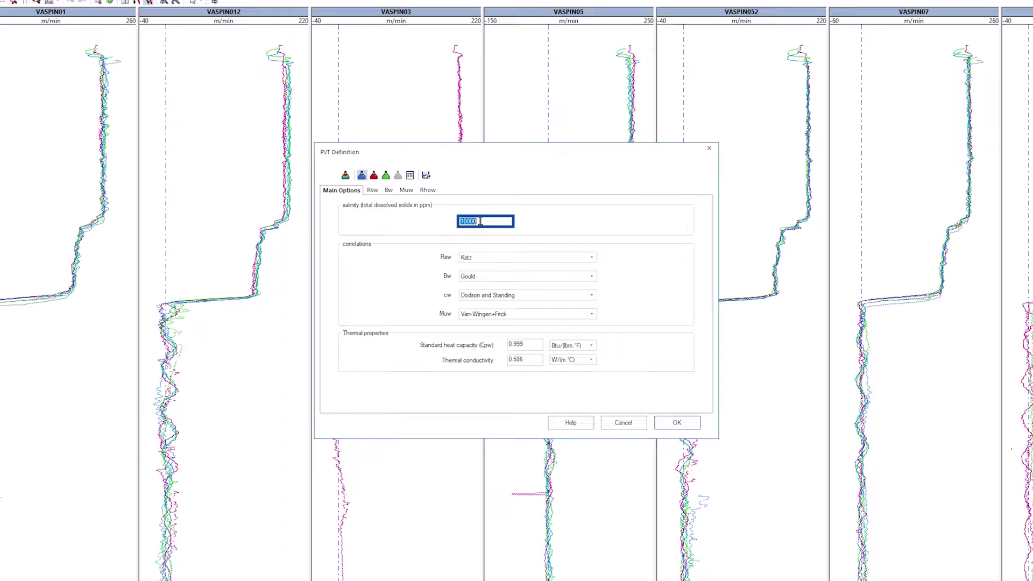
pyautogui.click(373, 175)
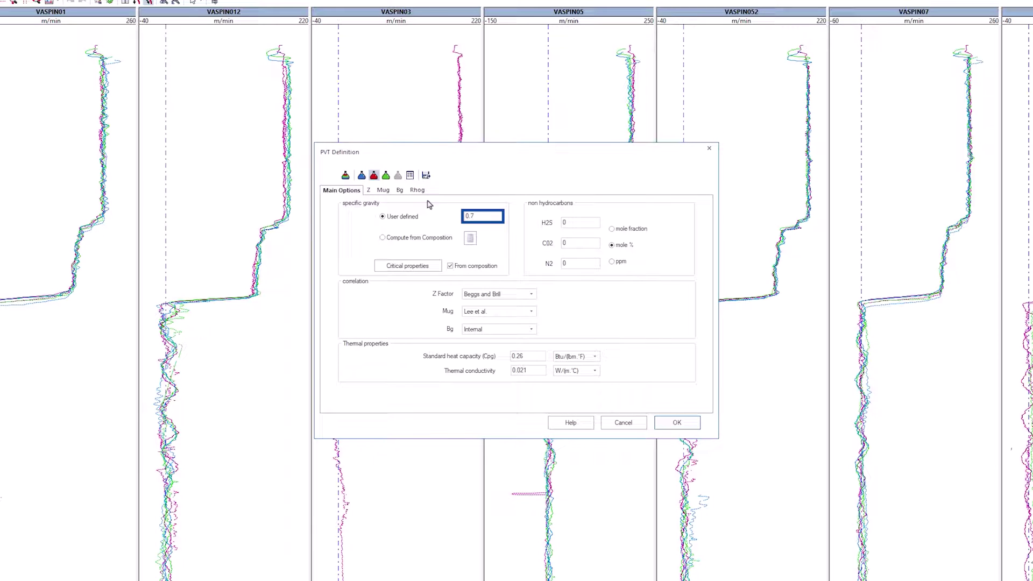
pyautogui.click(385, 175)
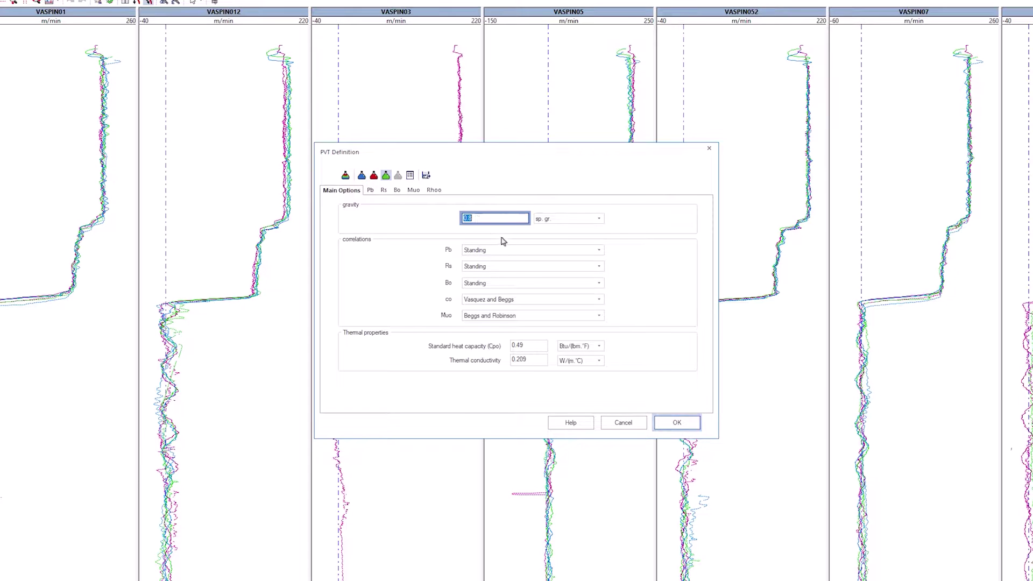
pyautogui.click(663, 423)
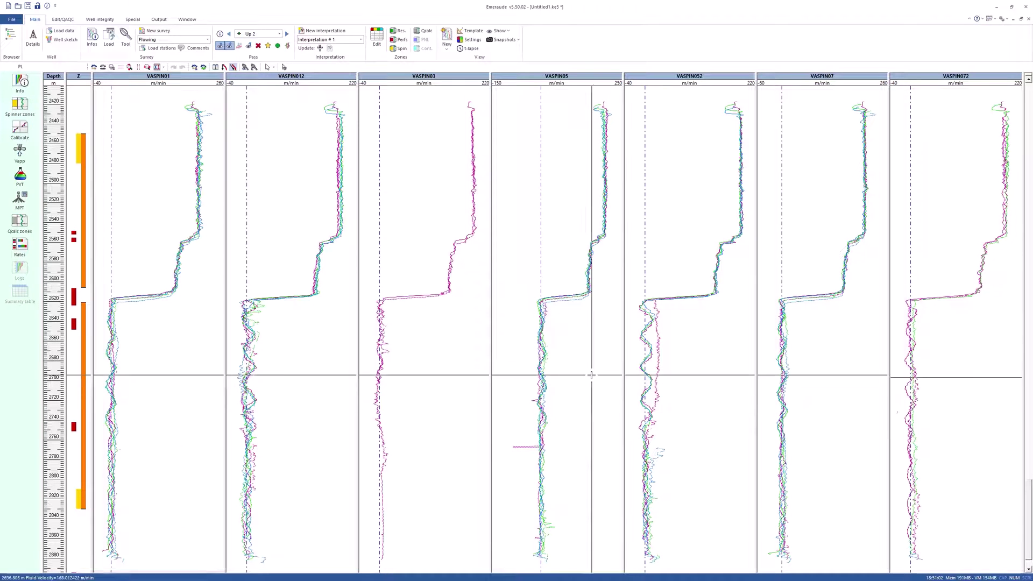
# Enlarge the VASPIN01 track and select the FAST (SPINx) 2 and FAST (GHOx) channels for MPT
pyautogui.click(198, 79)
pyautogui.doubleClick(198, 79)
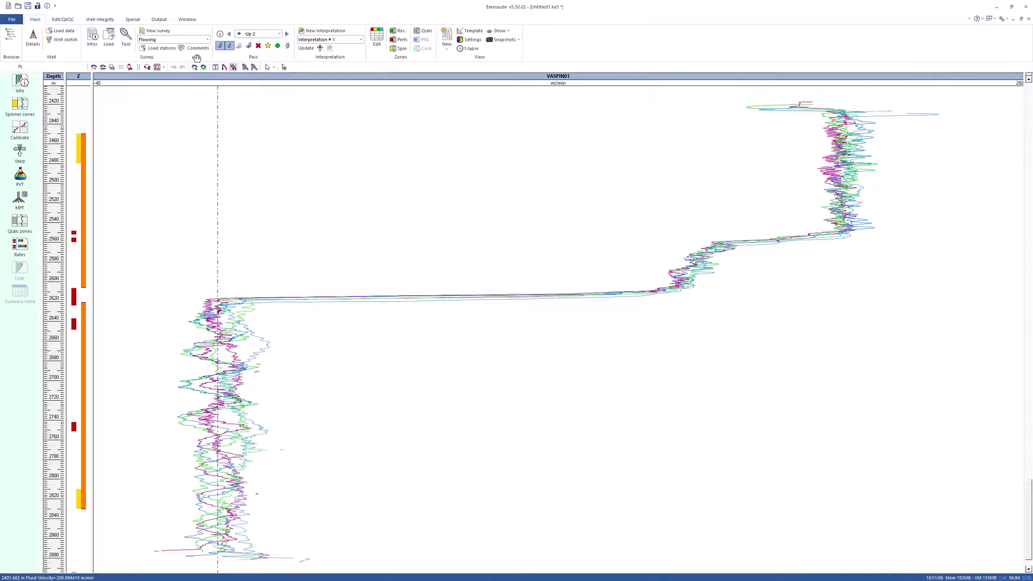
pyautogui.click(24, 199)
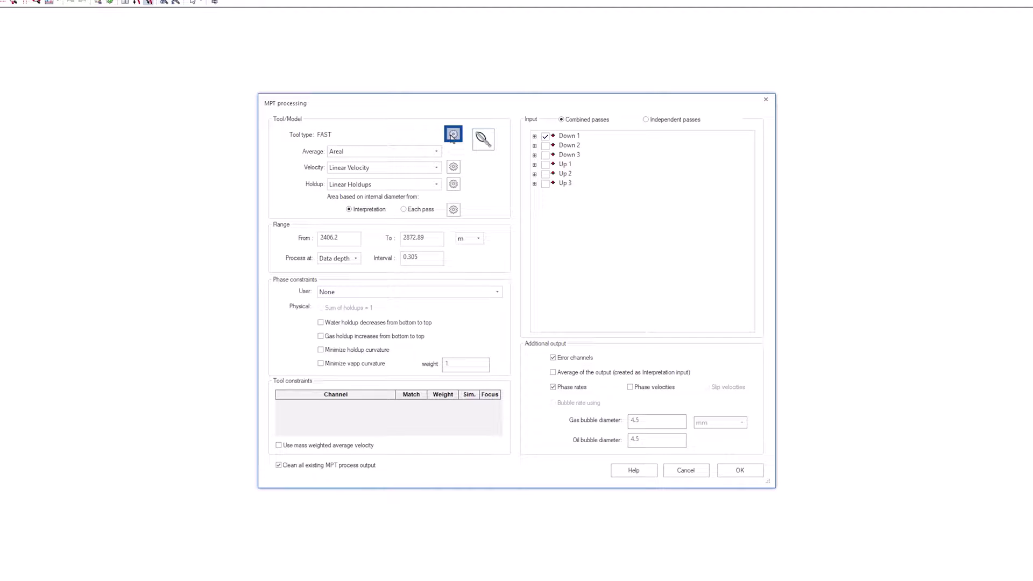
pyautogui.click(452, 136)
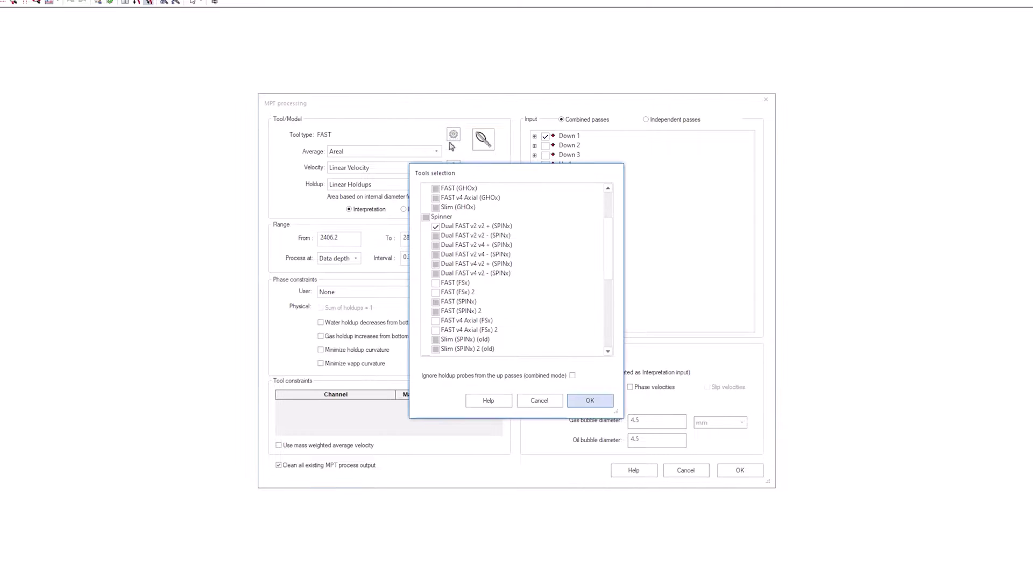
pyautogui.click(436, 311)
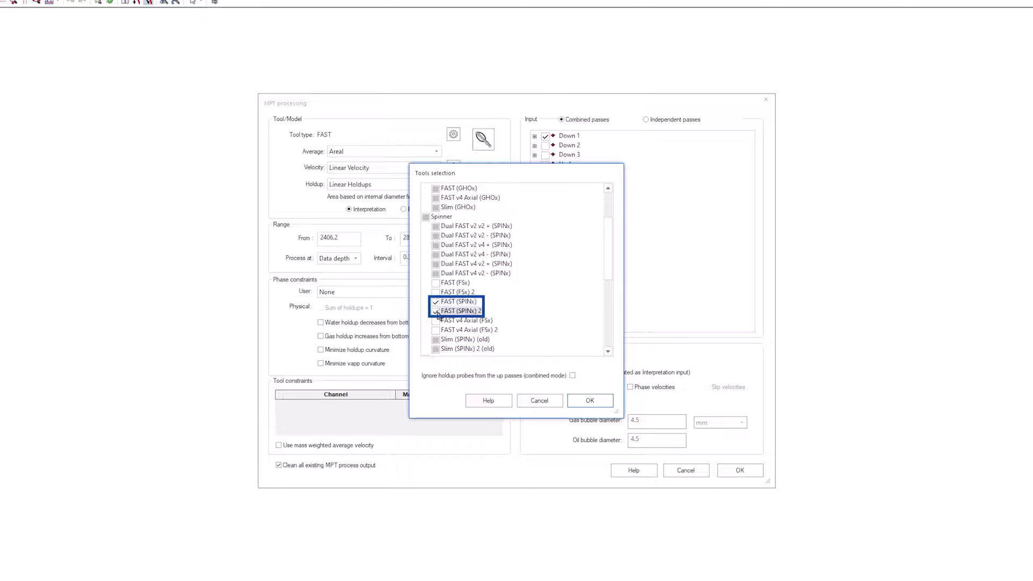
pyautogui.scroll(3, 599, 272)
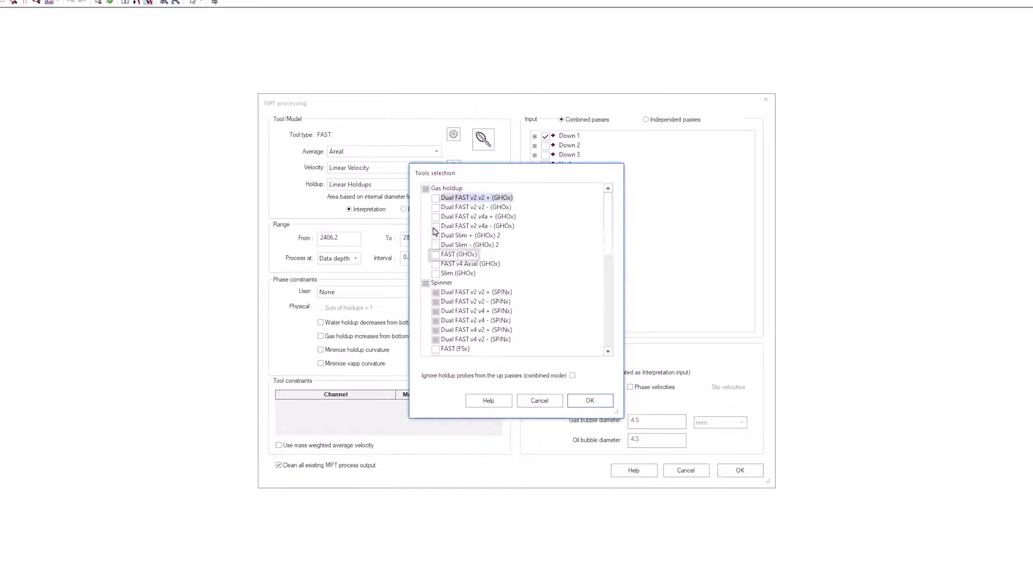
pyautogui.click(436, 255)
# Swap the Dual FAST water holdup channel for FAST (WHEx) 2 and FAST (WHOx), and confirm
pyautogui.scroll(-6, 597, 269)
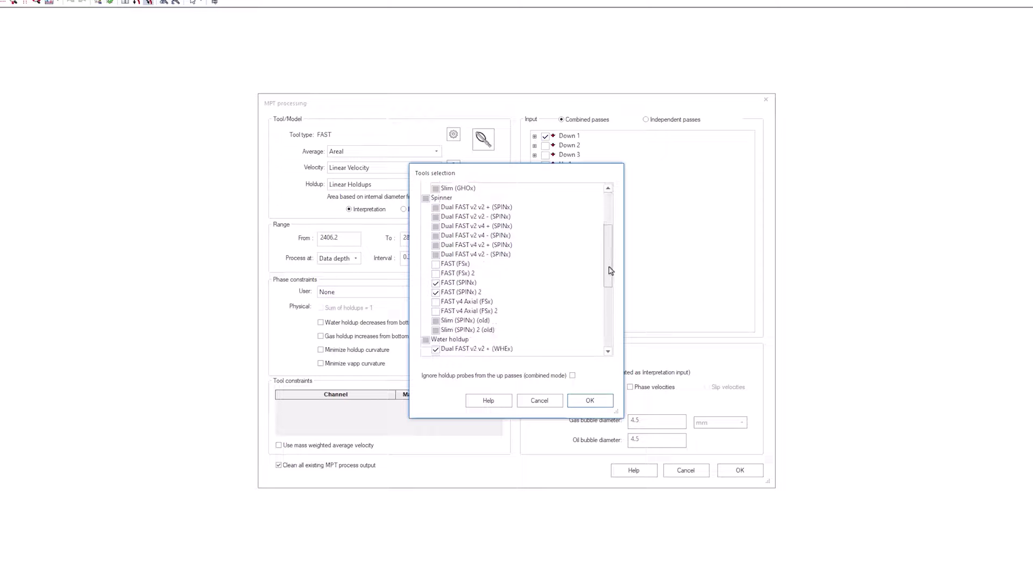
pyautogui.click(436, 249)
pyautogui.scroll(-2, 606, 312)
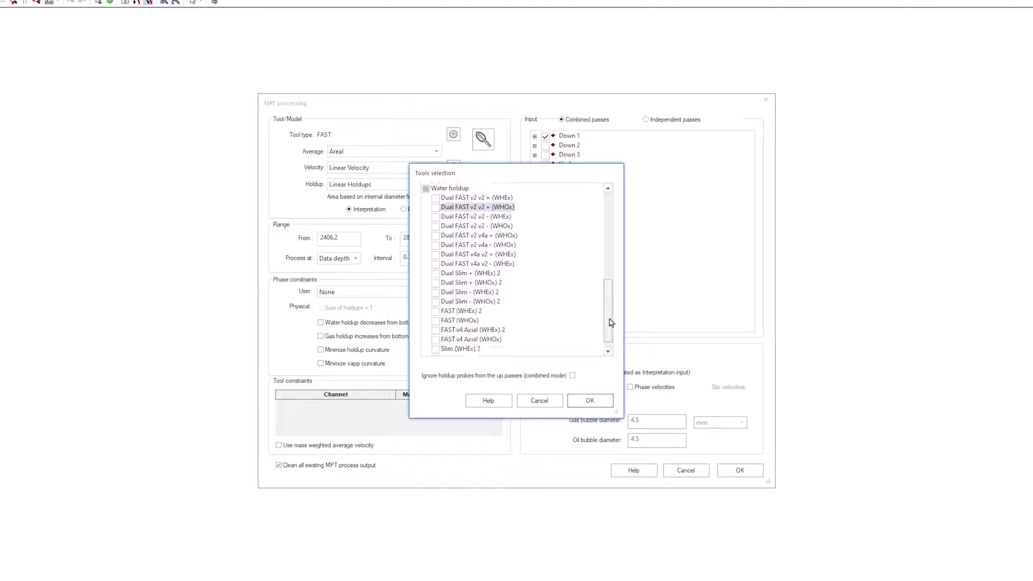
pyautogui.click(436, 302)
pyautogui.click(436, 311)
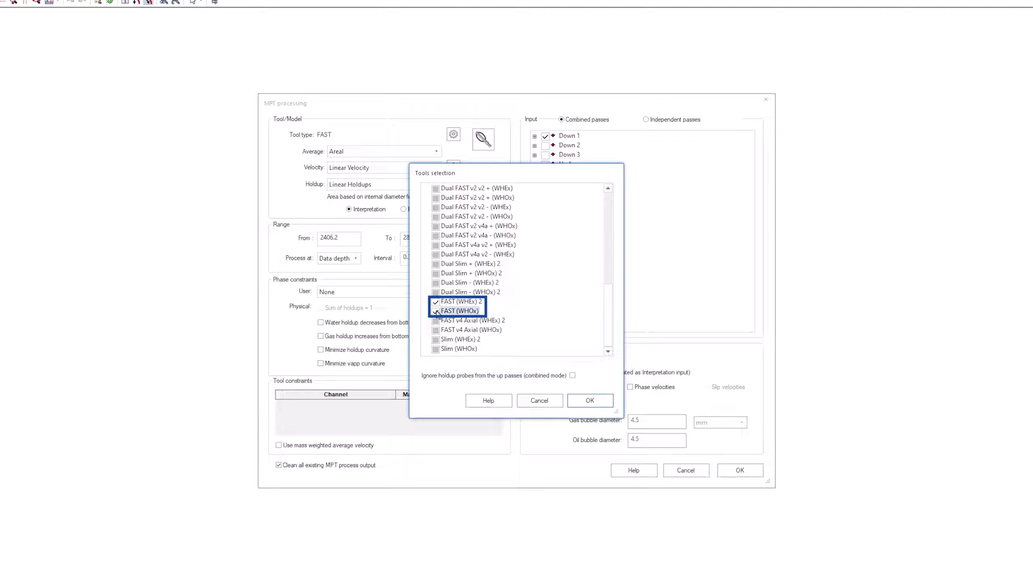
pyautogui.scroll(8, 606, 280)
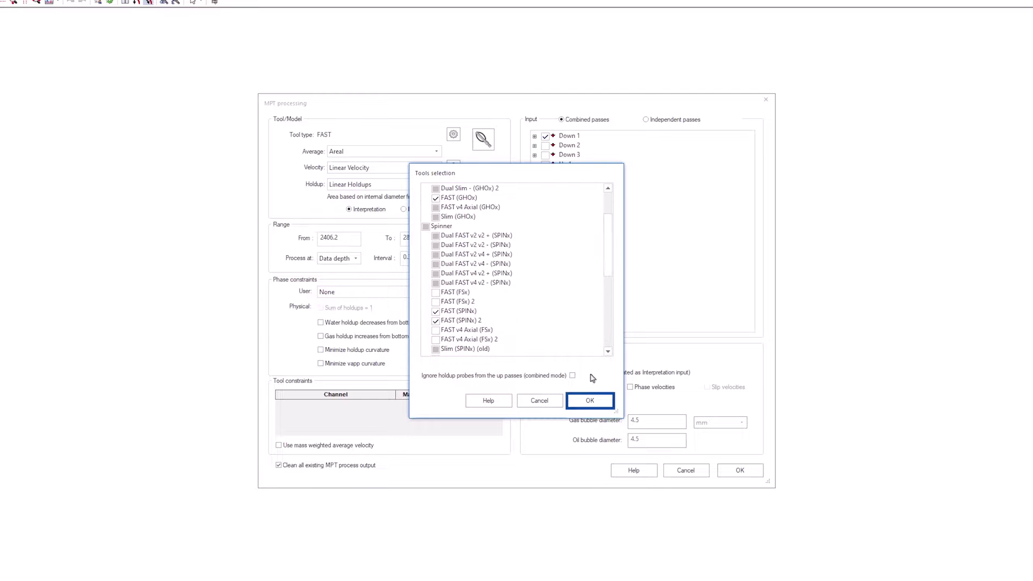
pyautogui.click(590, 400)
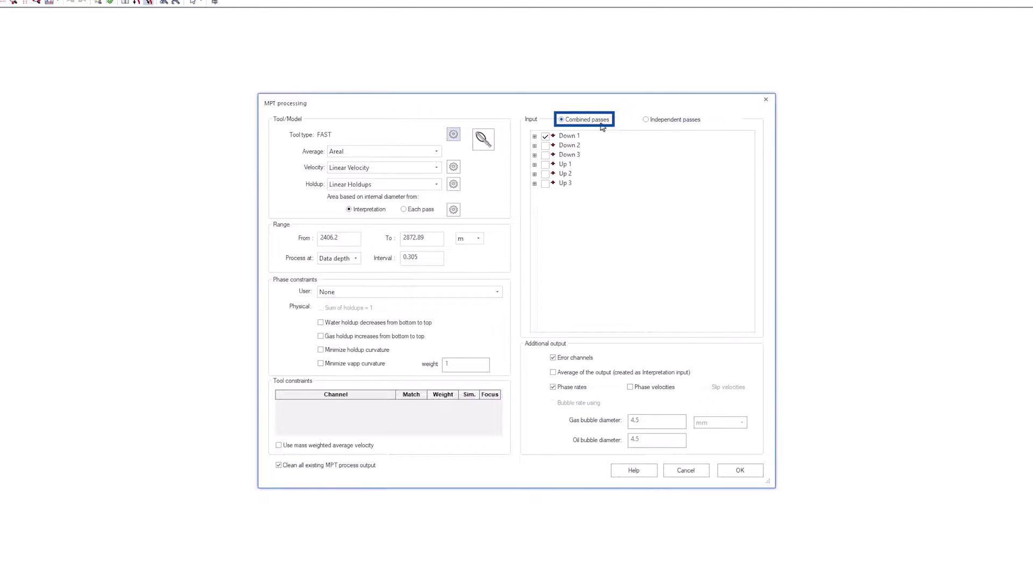
# Include passes Down 2 and Up 1 and average the output as interpretation input
pyautogui.click(546, 146)
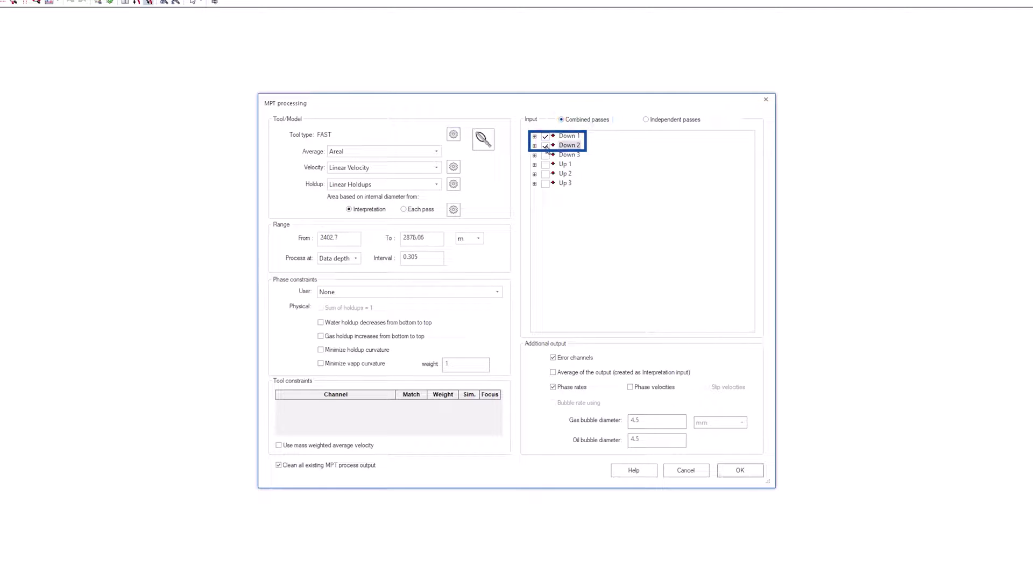
pyautogui.click(545, 164)
pyautogui.click(535, 165)
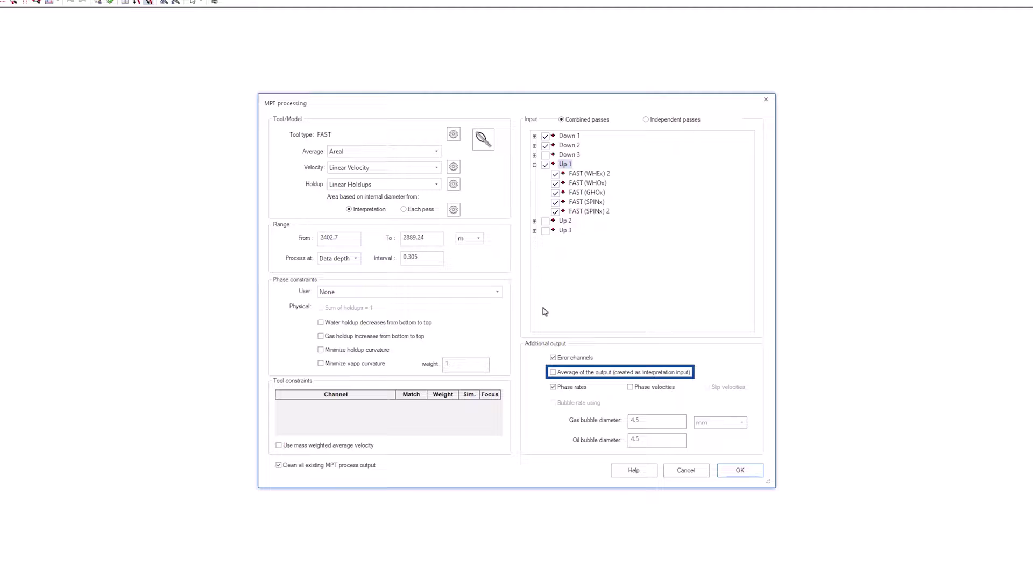
pyautogui.click(552, 373)
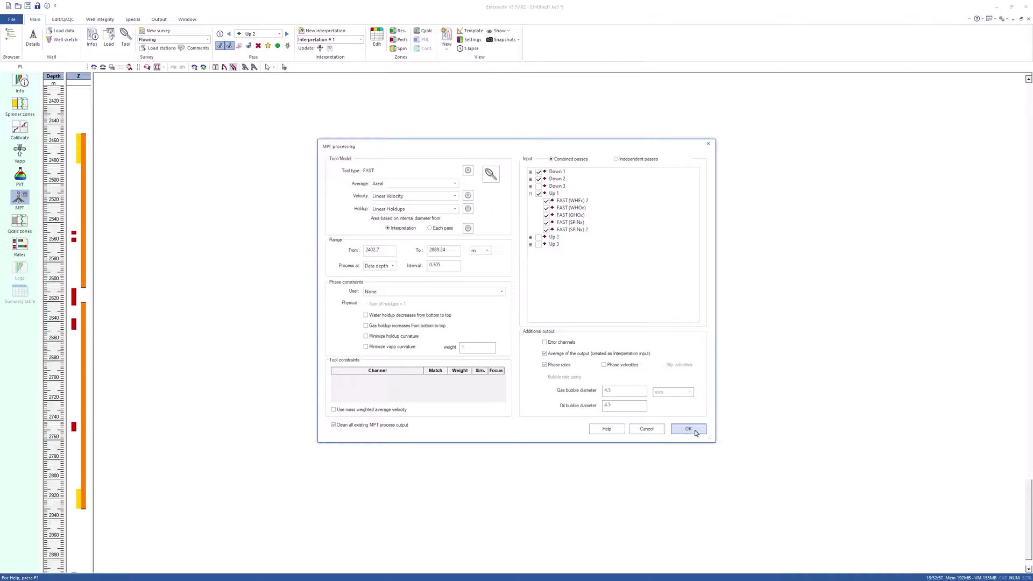
# Run the MPT processing and apply the MPT Processing view template
pyautogui.click(688, 430)
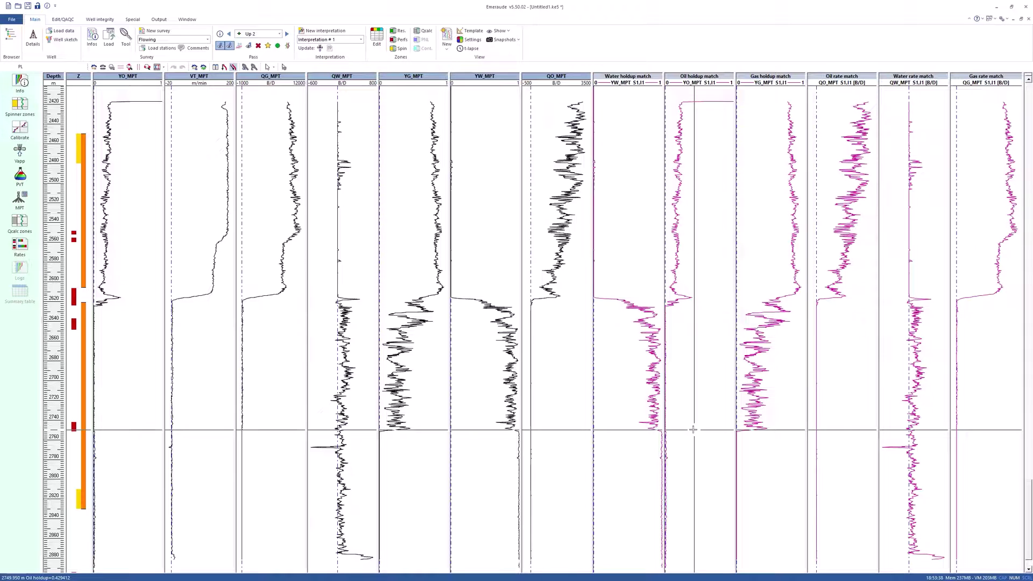
pyautogui.click(466, 32)
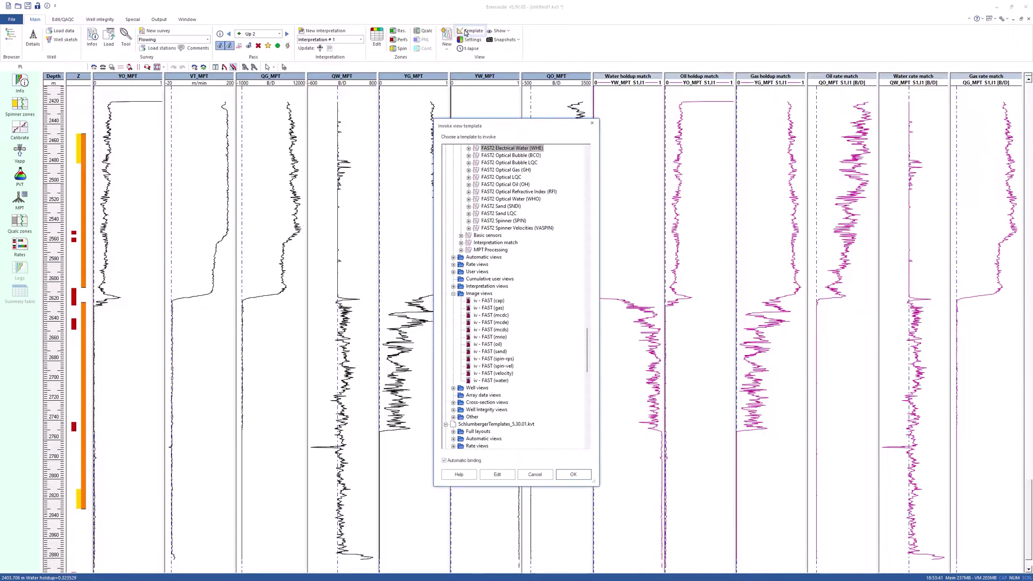
pyautogui.click(488, 250)
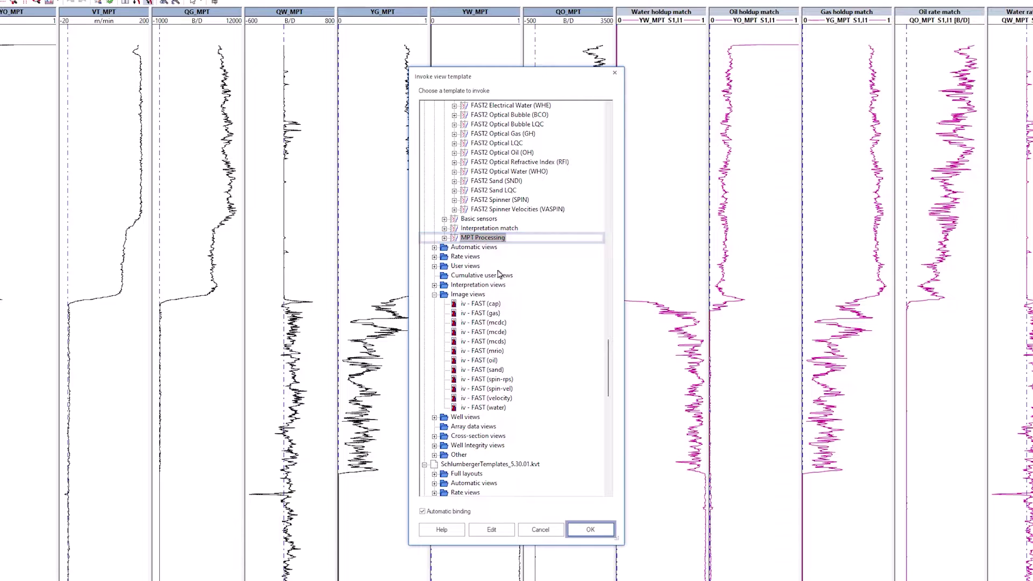
pyautogui.press('Return')
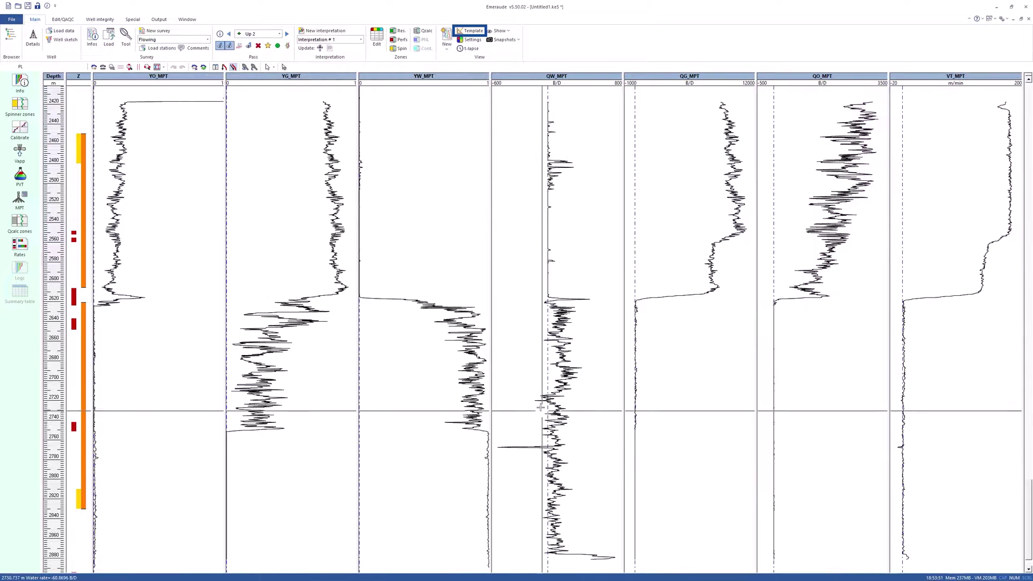
# Switch the plot layout to the Interpretation match template
pyautogui.click(471, 31)
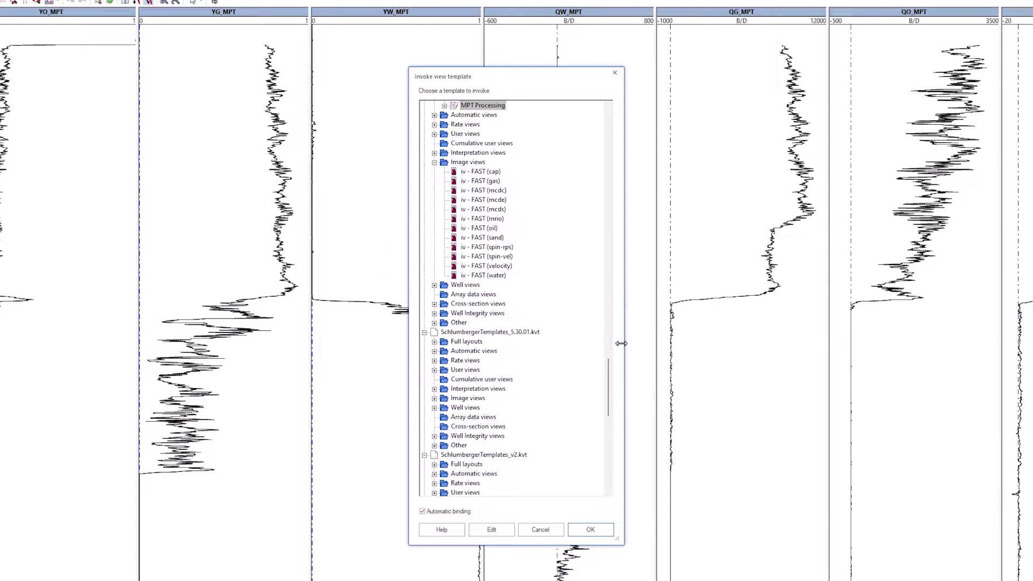
pyautogui.scroll(4, 533, 344)
pyautogui.press('Up')
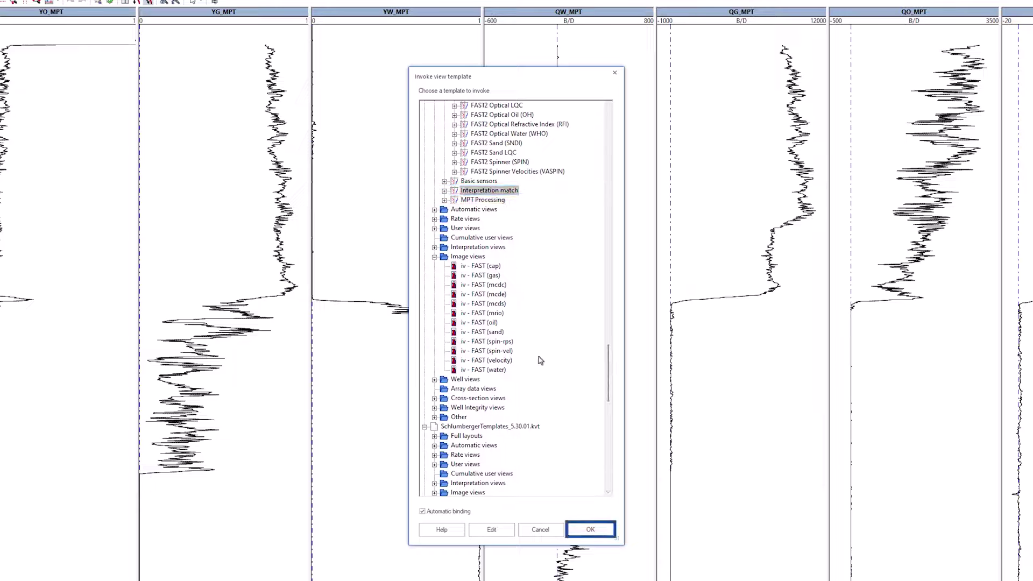
pyautogui.click(591, 529)
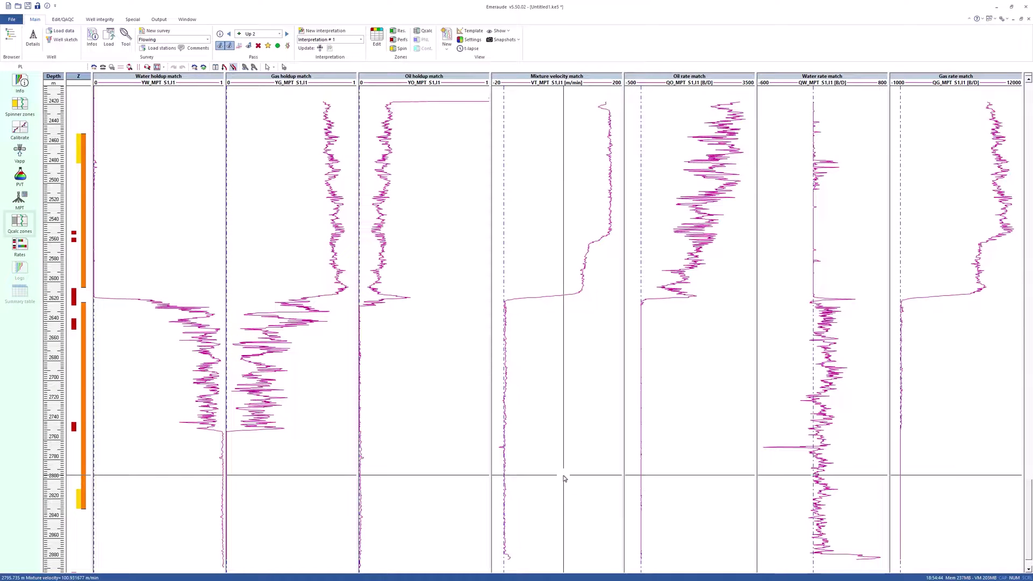
# Draw QCalc zones interactively at about 2478–2500 m, 2590–2600 m and 2620–2710 m
pyautogui.click(25, 225)
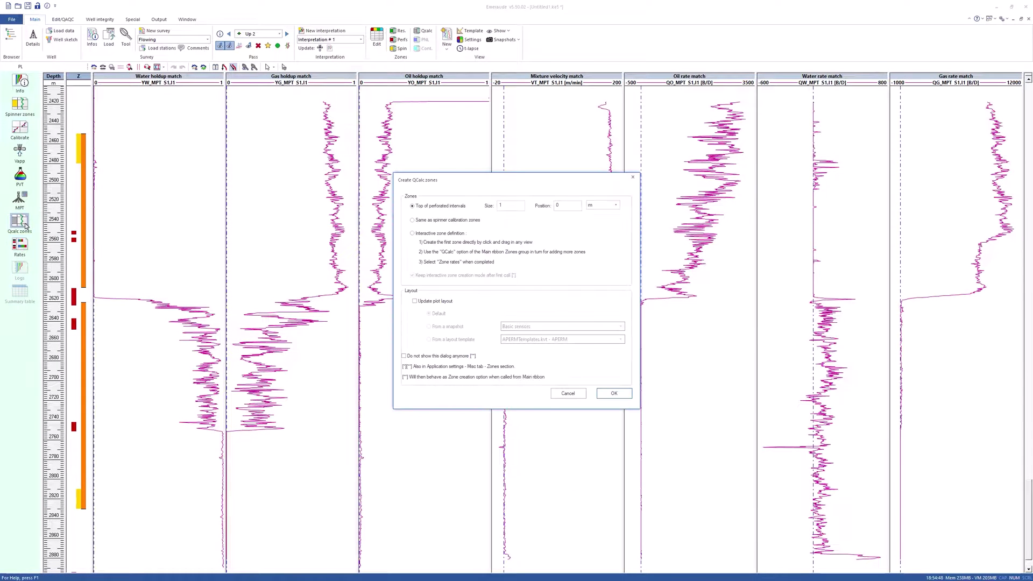
pyautogui.click(412, 233)
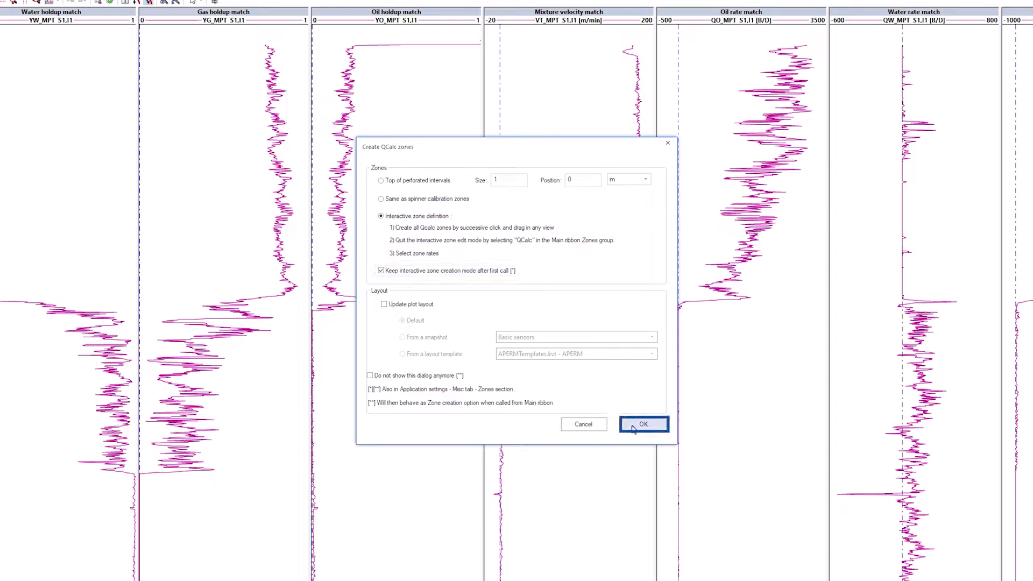
pyautogui.click(633, 425)
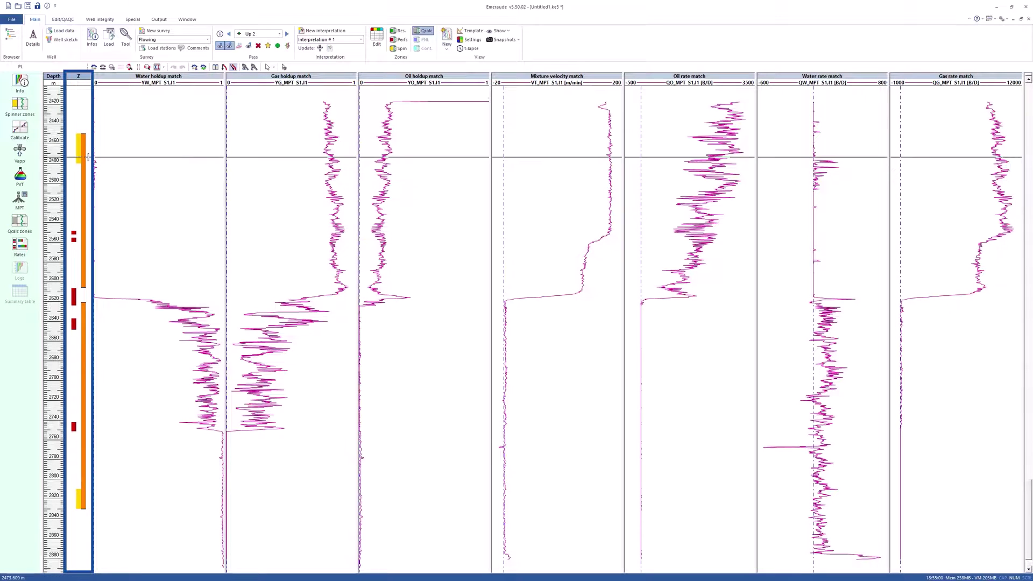
pyautogui.moveTo(88, 156); pyautogui.dragTo(87, 180)
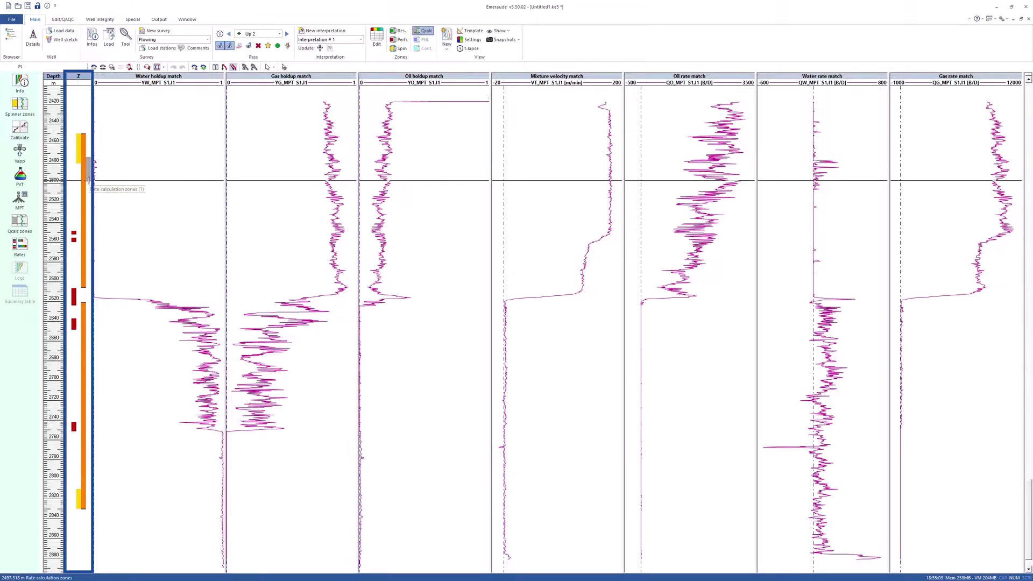
pyautogui.moveTo(88, 268); pyautogui.dragTo(88, 277)
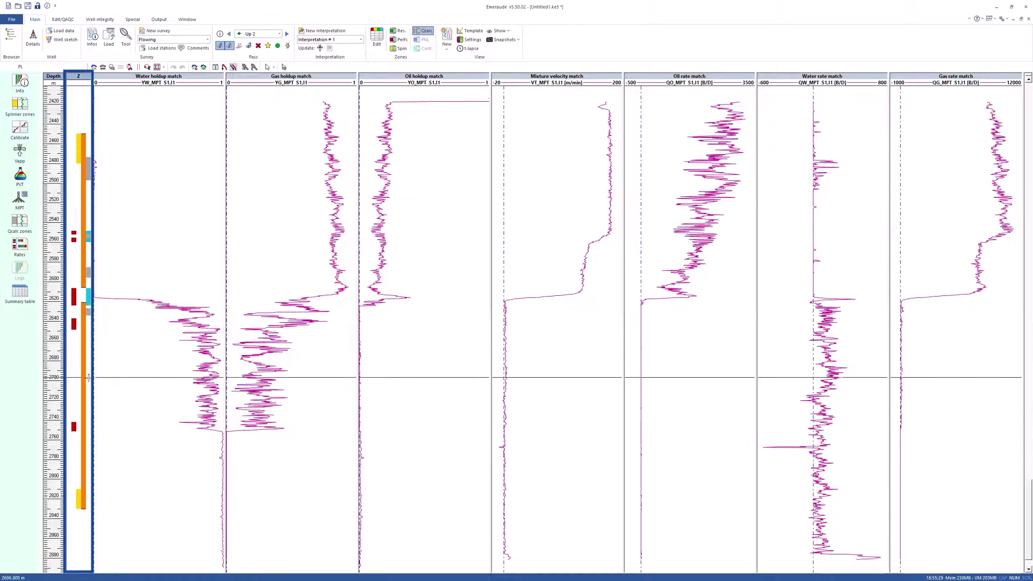
pyautogui.moveTo(87, 376); pyautogui.dragTo(87, 386)
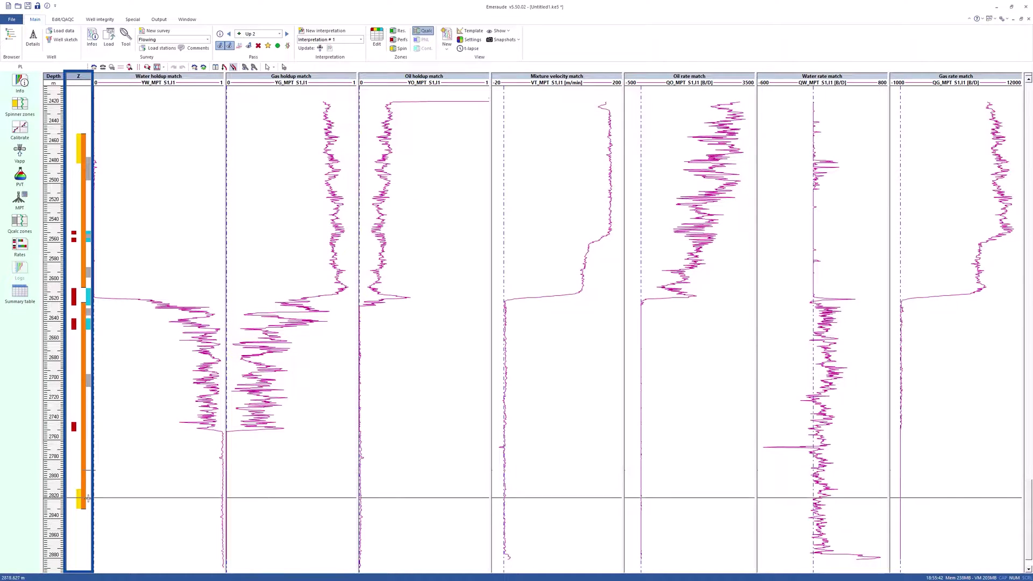
pyautogui.scroll(-1, 88, 511)
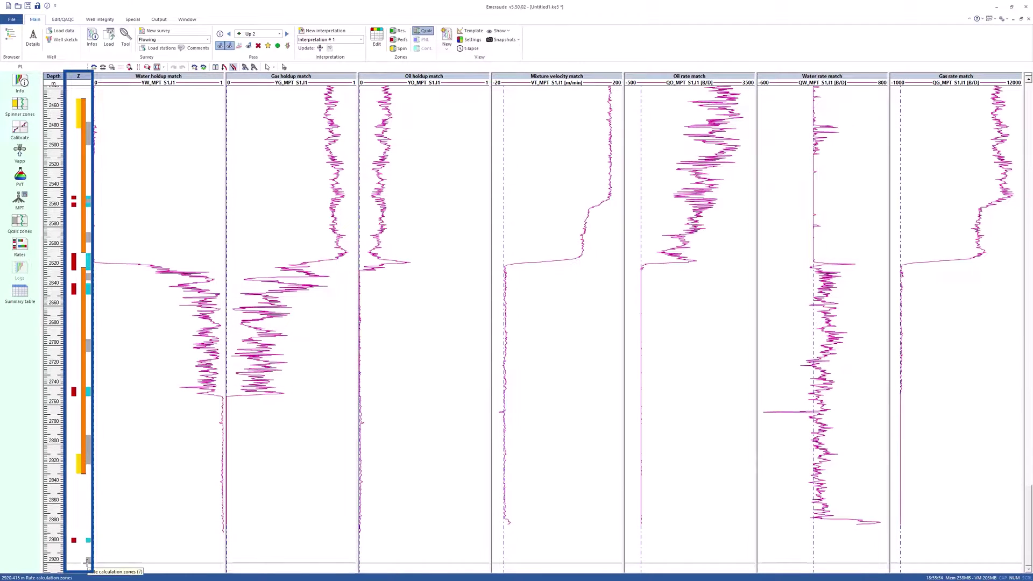
pyautogui.scroll(1, 88, 563)
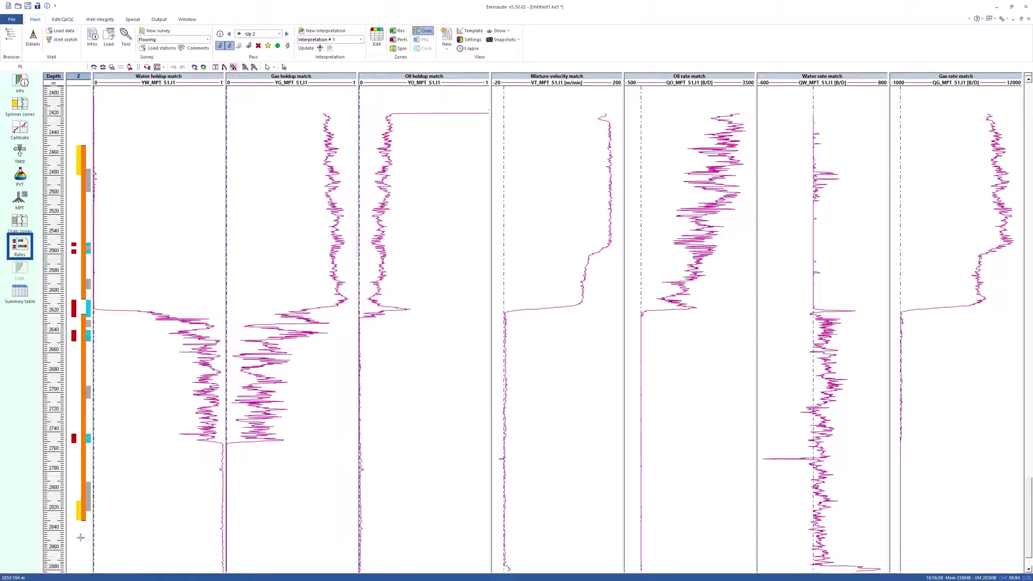
# Set liquid-gas and water-oil correlations to Cte slippage and reset all zones with them
pyautogui.click(20, 247)
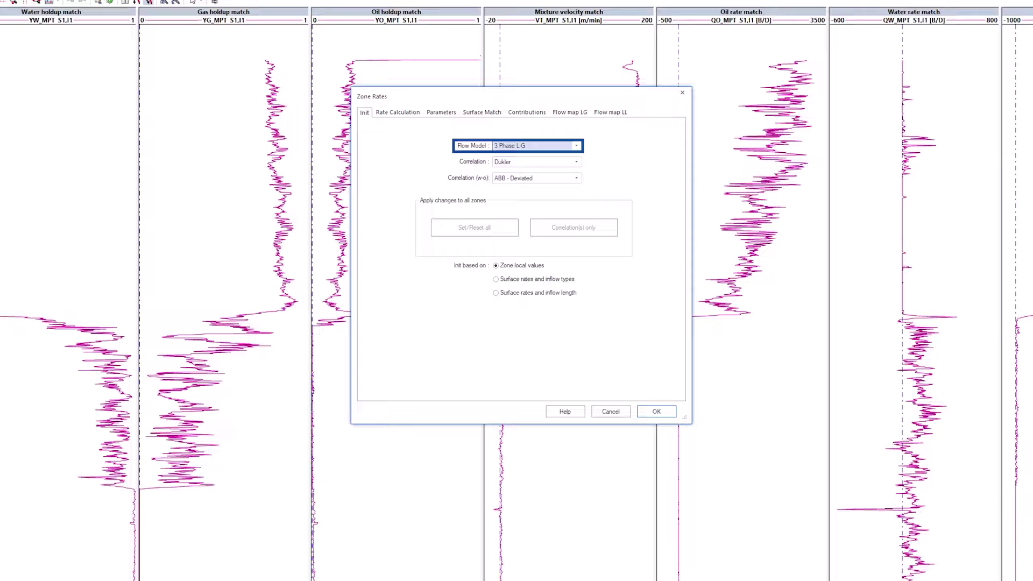
pyautogui.press('Tab')
pyautogui.click(519, 162)
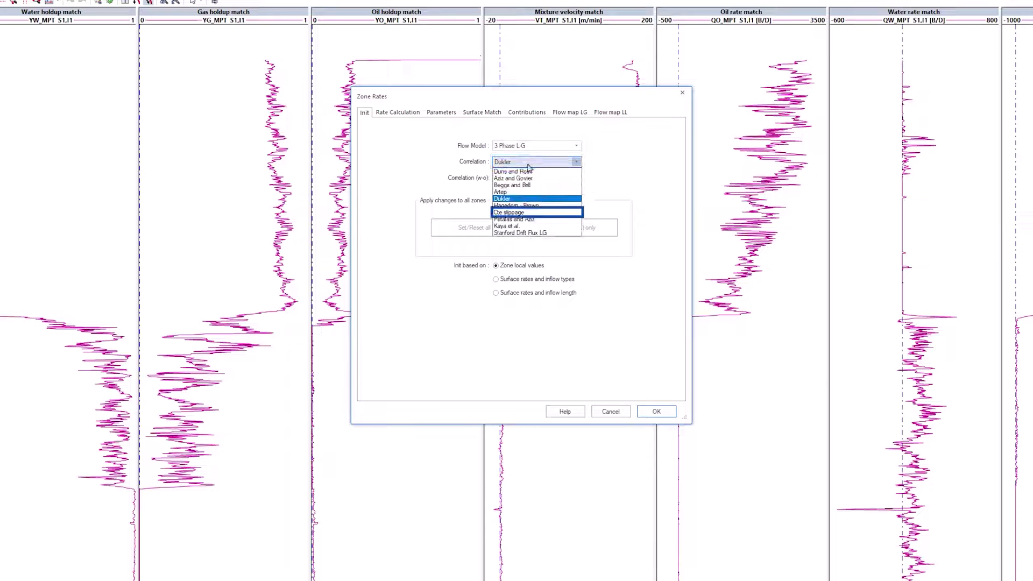
pyautogui.click(531, 213)
pyautogui.click(537, 178)
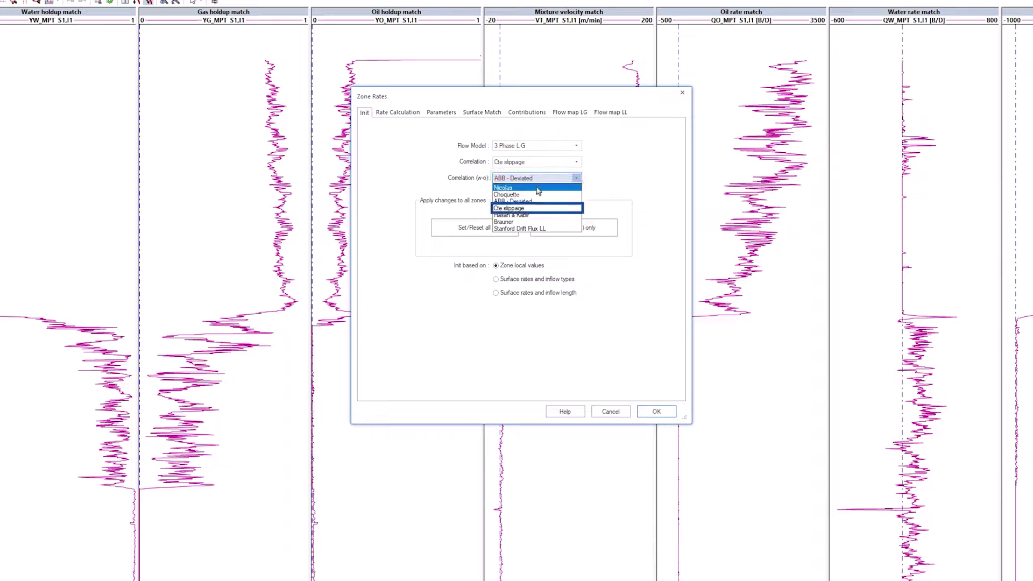
pyautogui.click(535, 208)
pyautogui.click(657, 412)
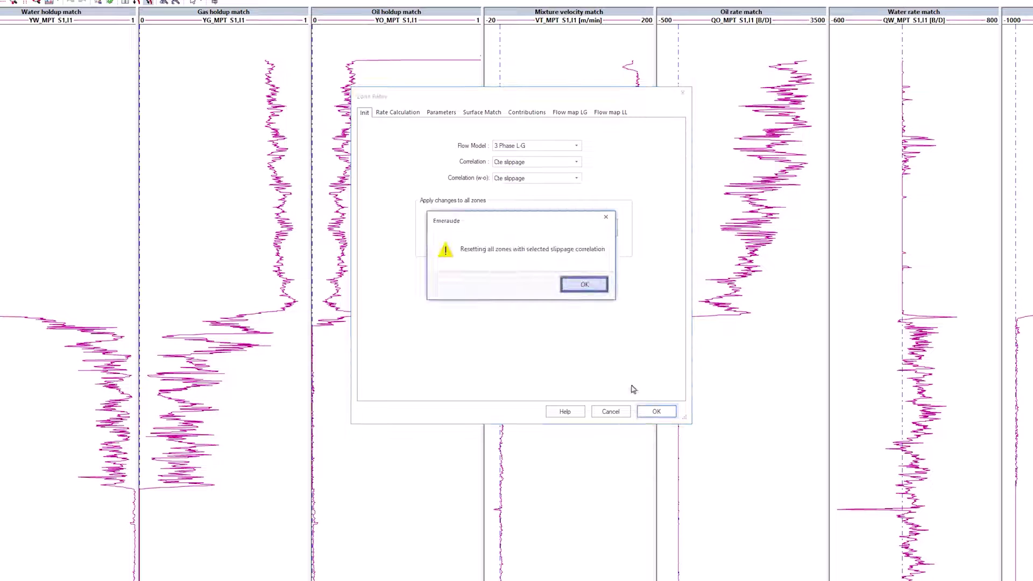
pyautogui.click(581, 285)
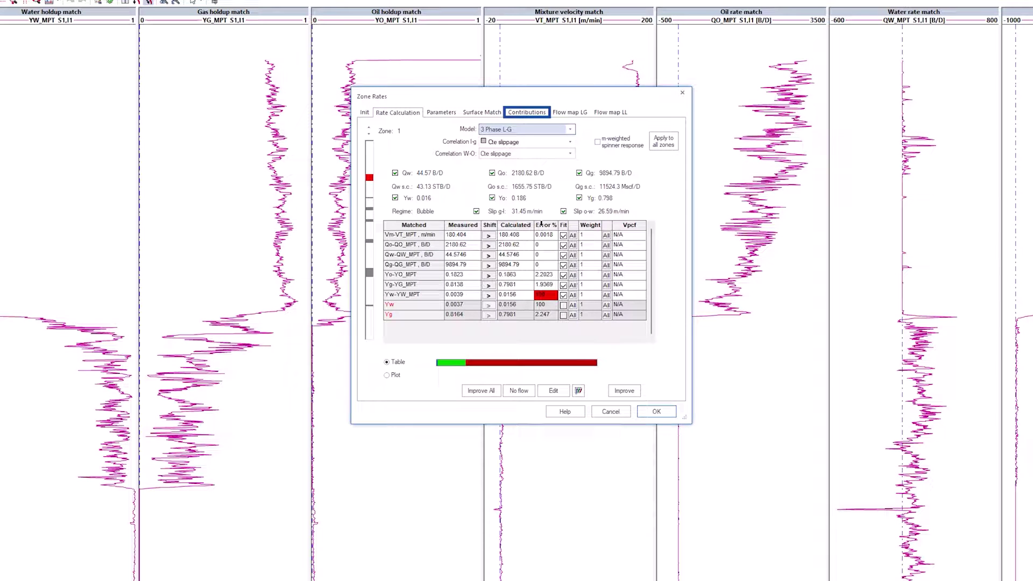
# Run Global Improve on the zone contributions and accept the rate results
pyautogui.click(516, 115)
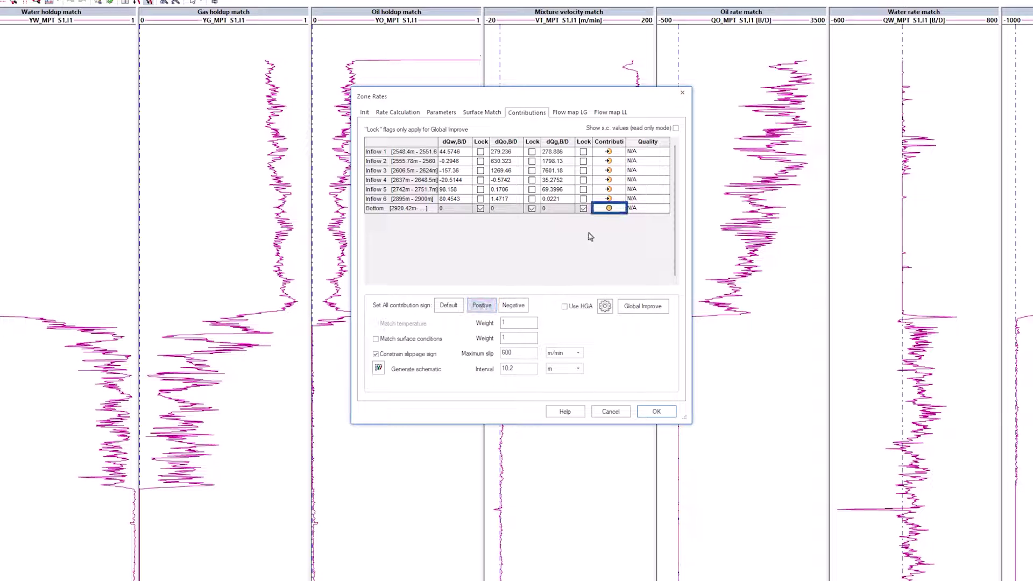
pyautogui.click(644, 307)
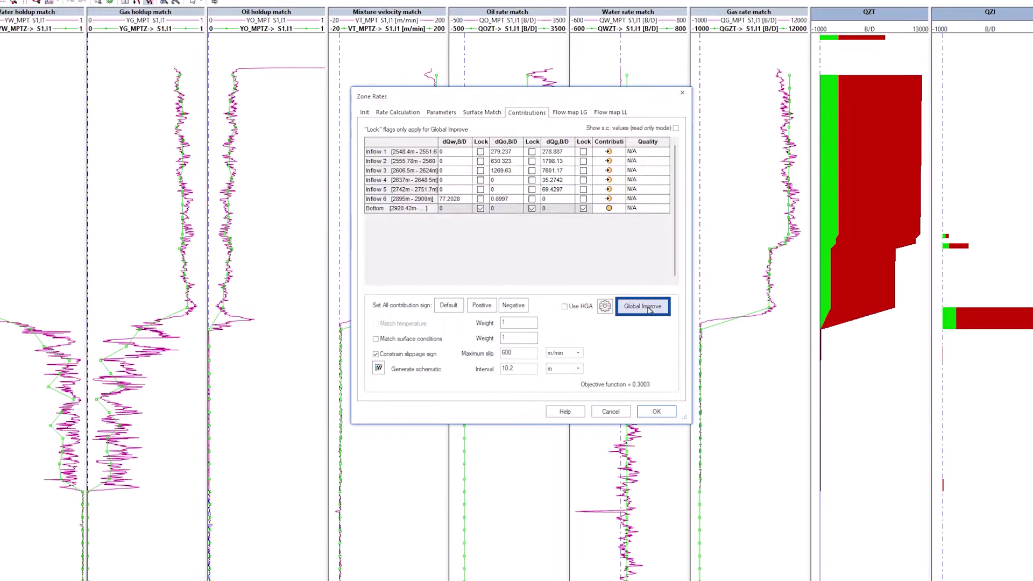
pyautogui.click(657, 411)
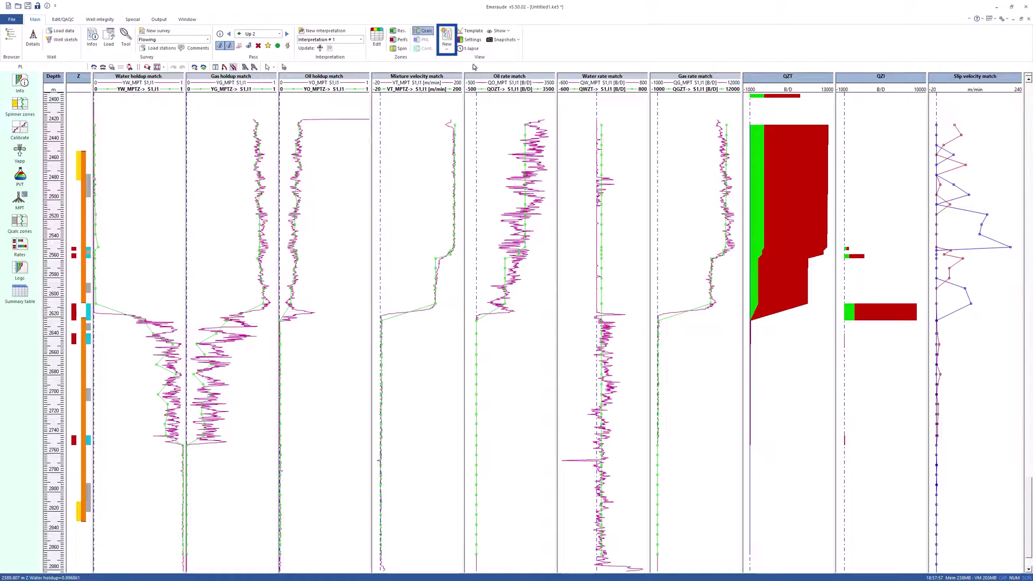
# Add a narrow Cross-section view track of FAST (GHOx) using the SAT colour scale
pyautogui.click(447, 46)
pyautogui.click(452, 98)
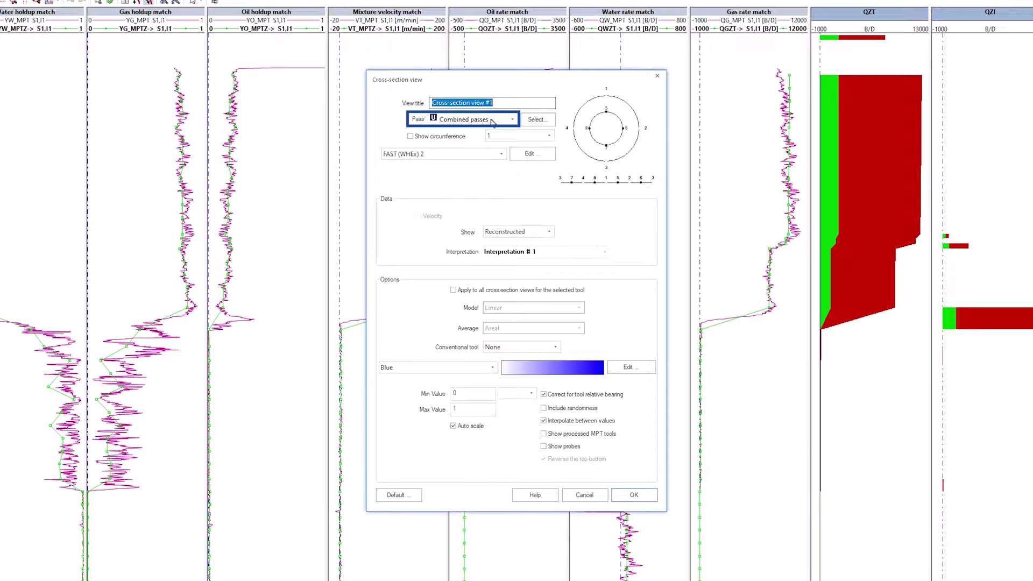
pyautogui.click(499, 154)
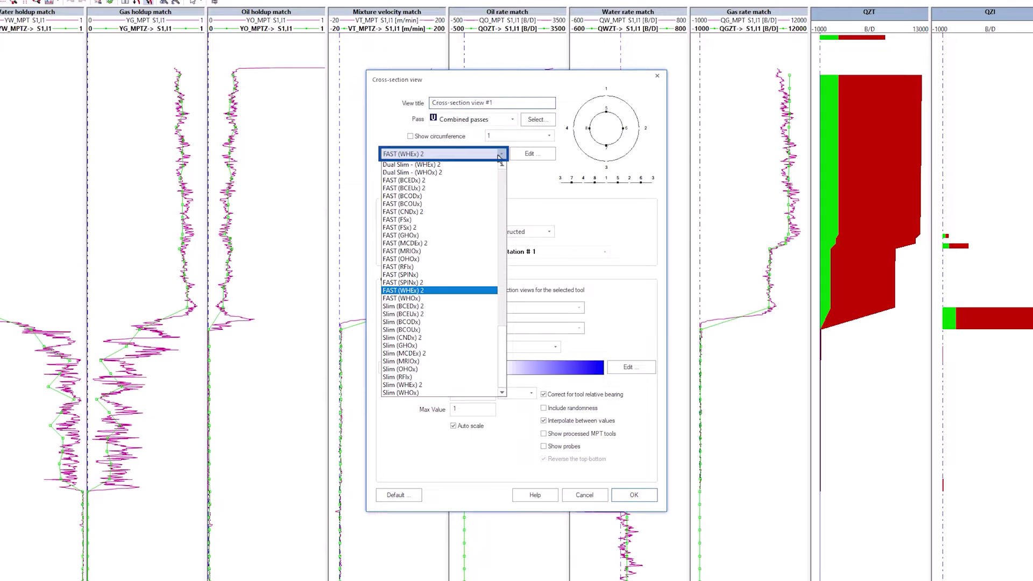
pyautogui.click(444, 235)
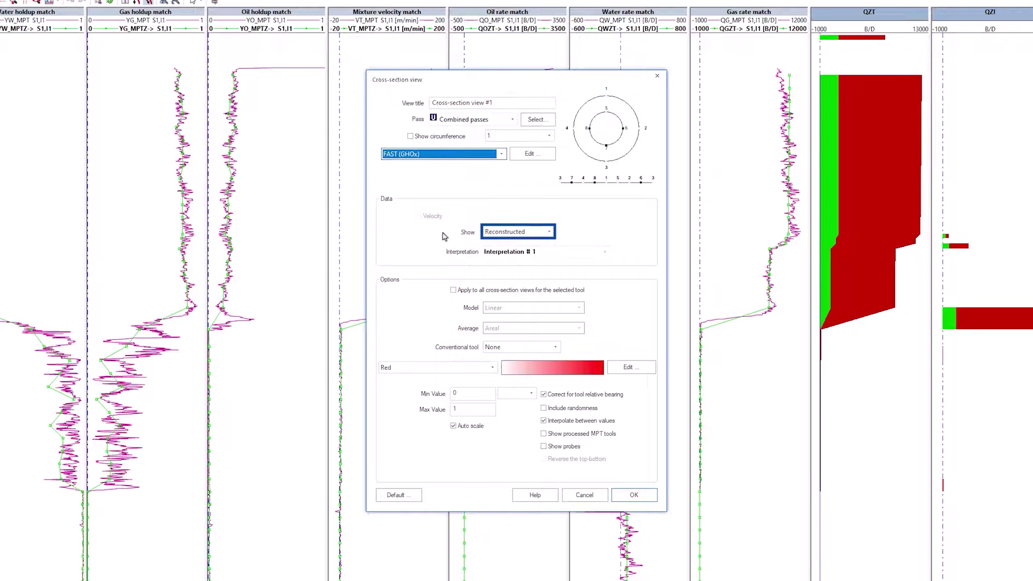
pyautogui.click(492, 367)
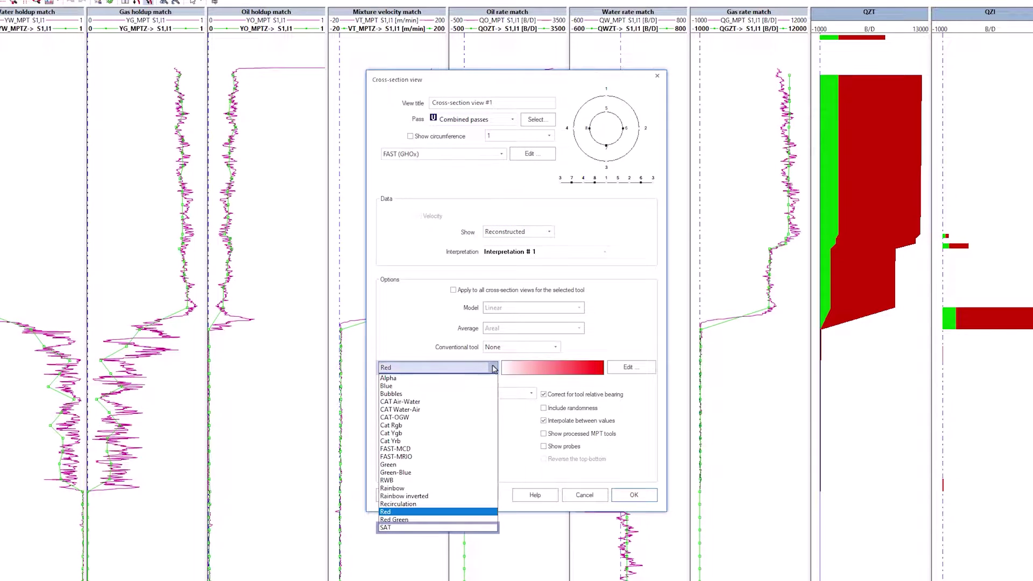
pyautogui.click(483, 531)
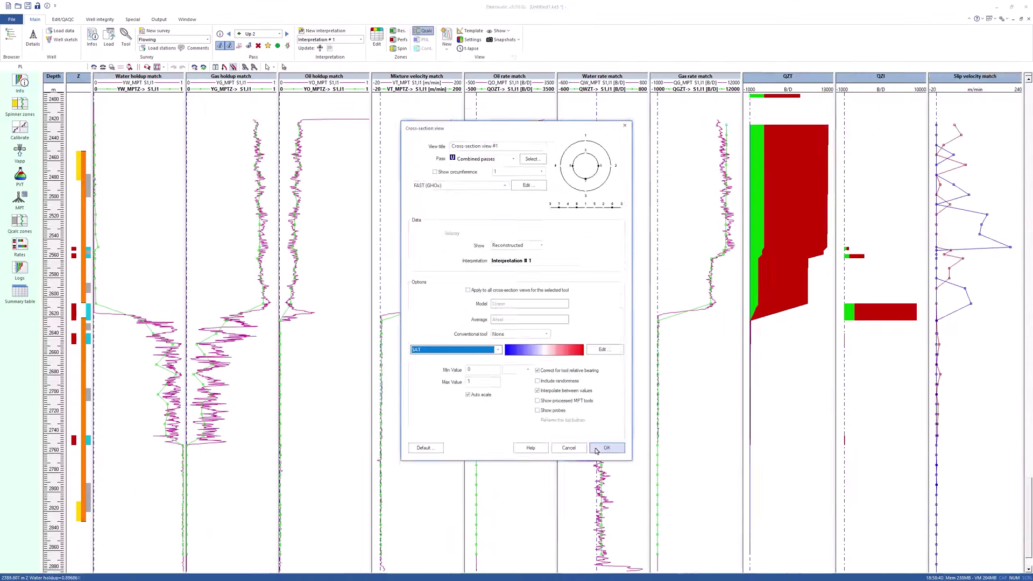
pyautogui.click(634, 495)
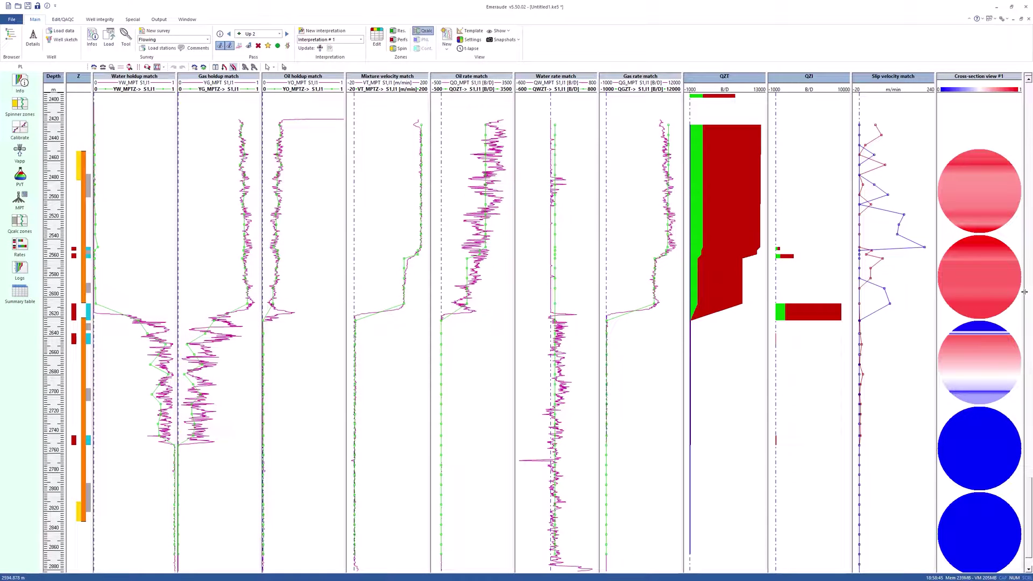
pyautogui.moveTo(1023, 293); pyautogui.dragTo(999, 294)
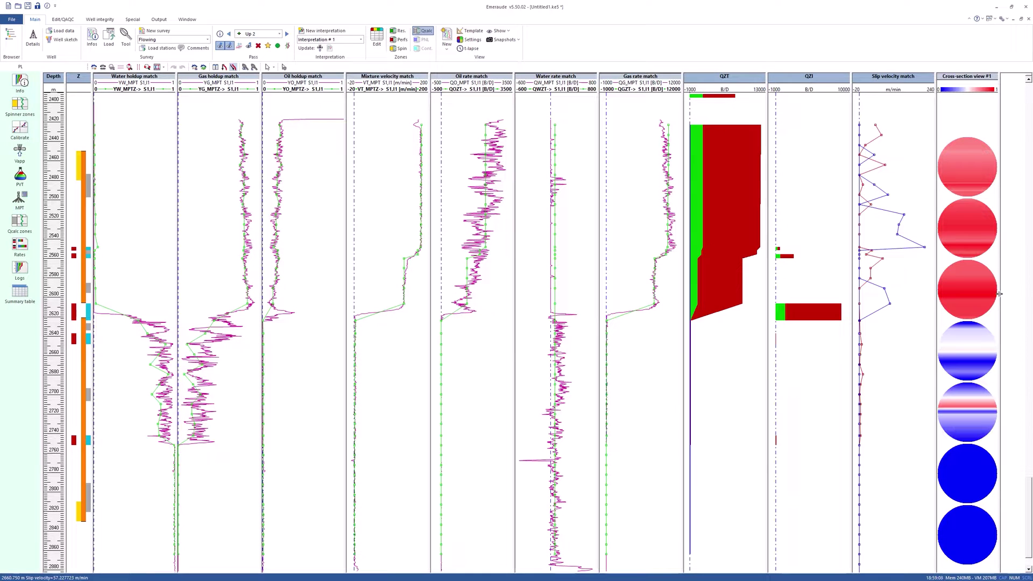
# Overwrite the [I1] Interpretation match snapshot with the current layout
pyautogui.click(504, 42)
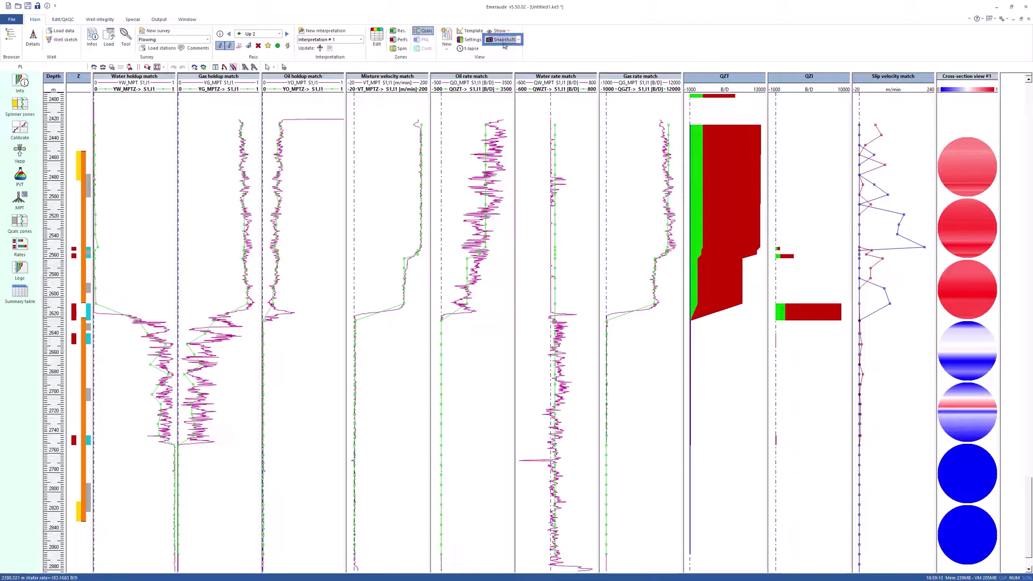
pyautogui.click(501, 289)
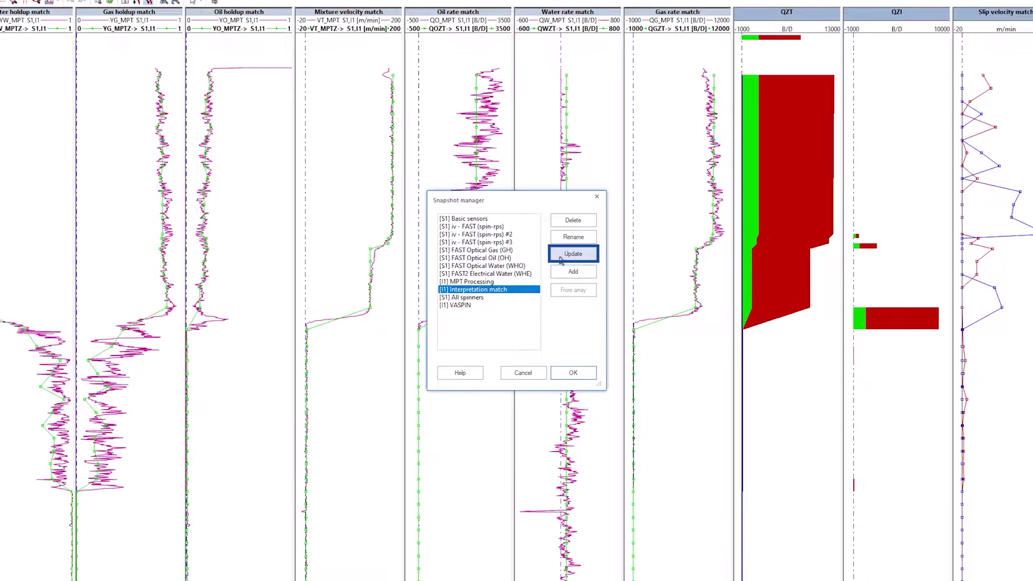
pyautogui.click(574, 254)
pyautogui.click(525, 319)
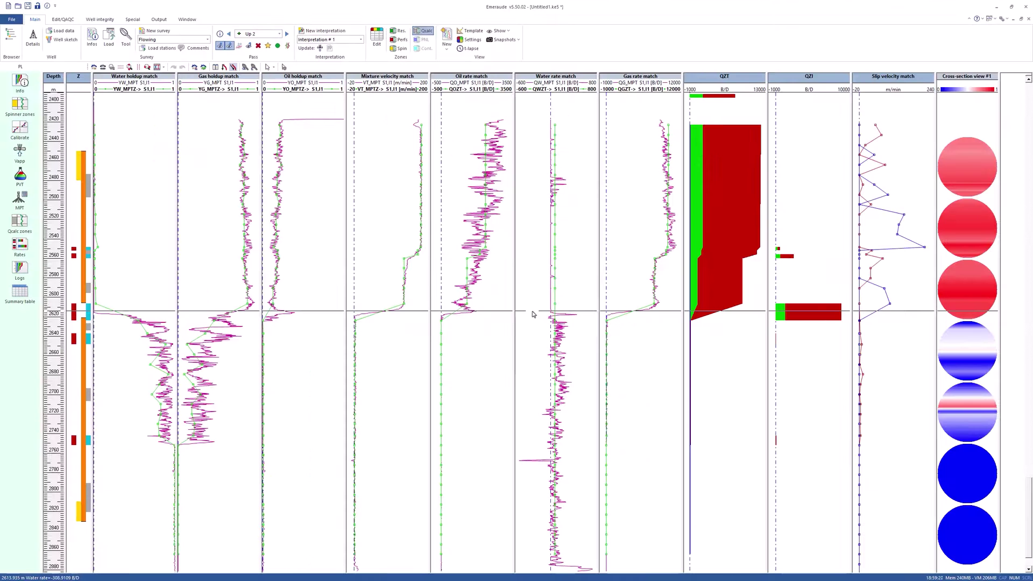